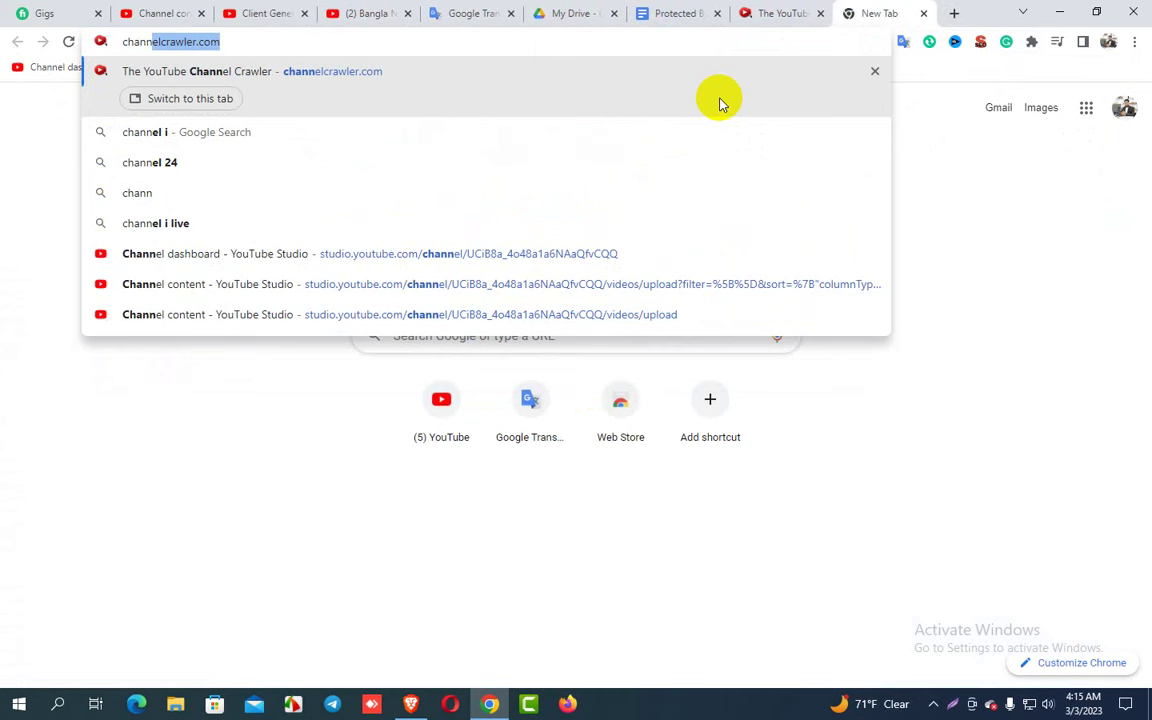
Step: Open the YouTube Channel Crawler website at channelcrawler.com
type("elc")
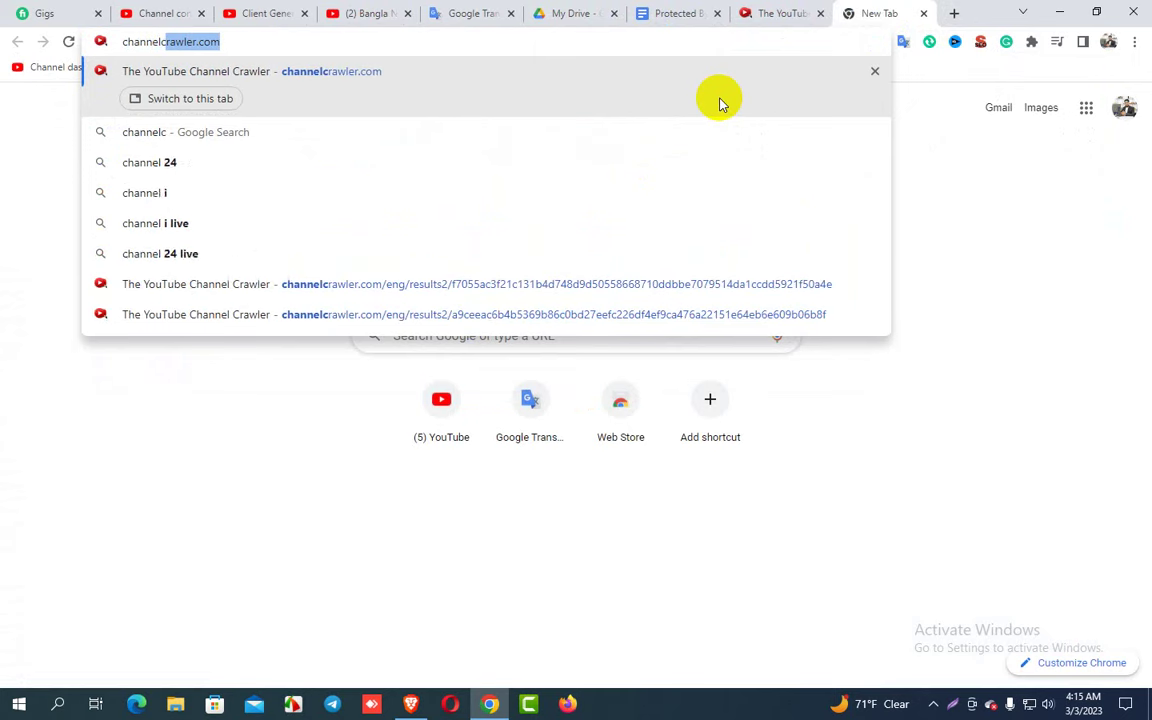
type("ra")
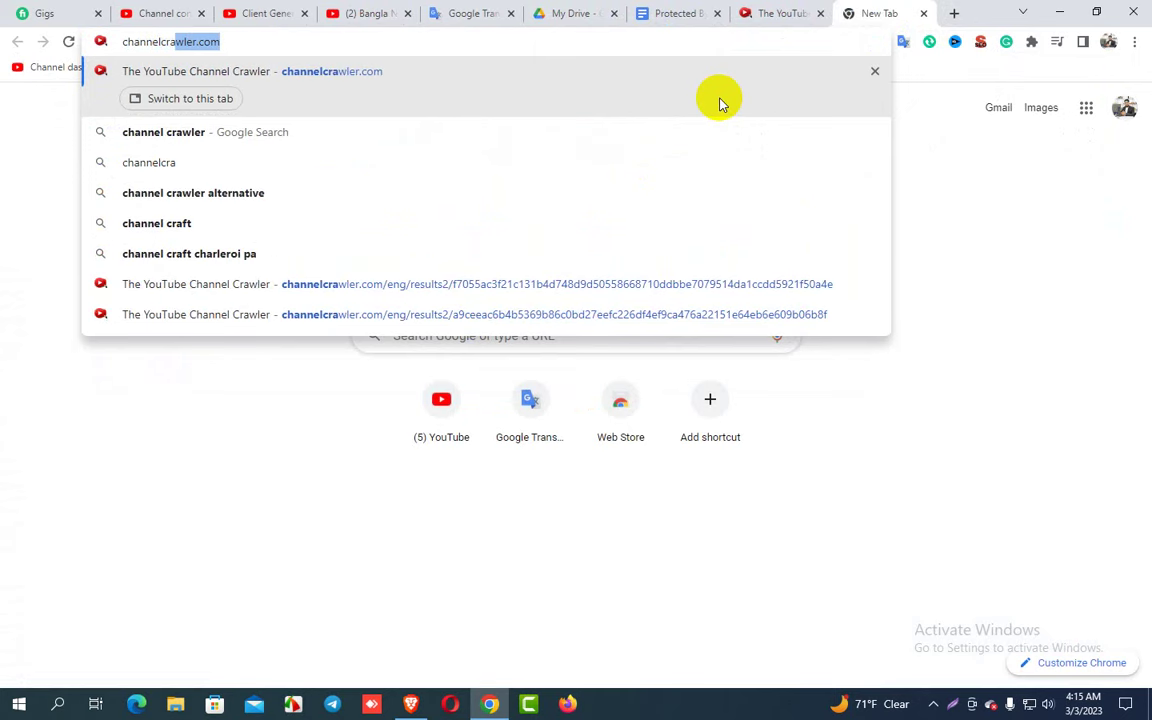
type("wler.")
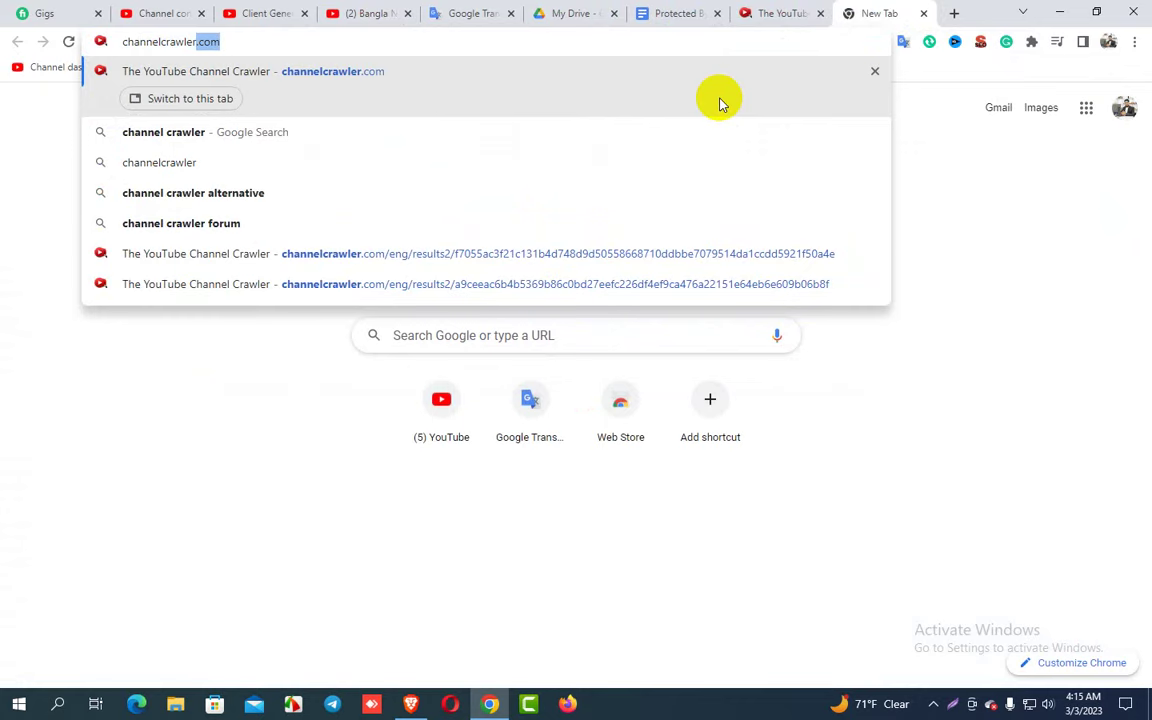
type("com")
key("Return")
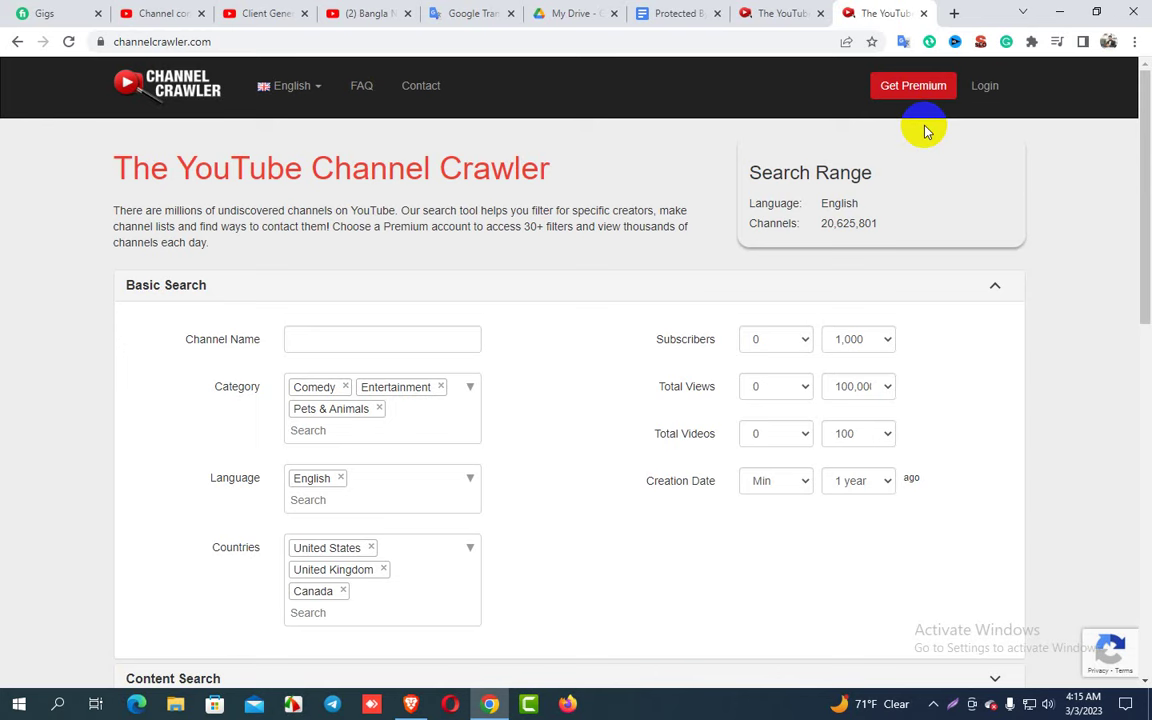
left_click(986, 88)
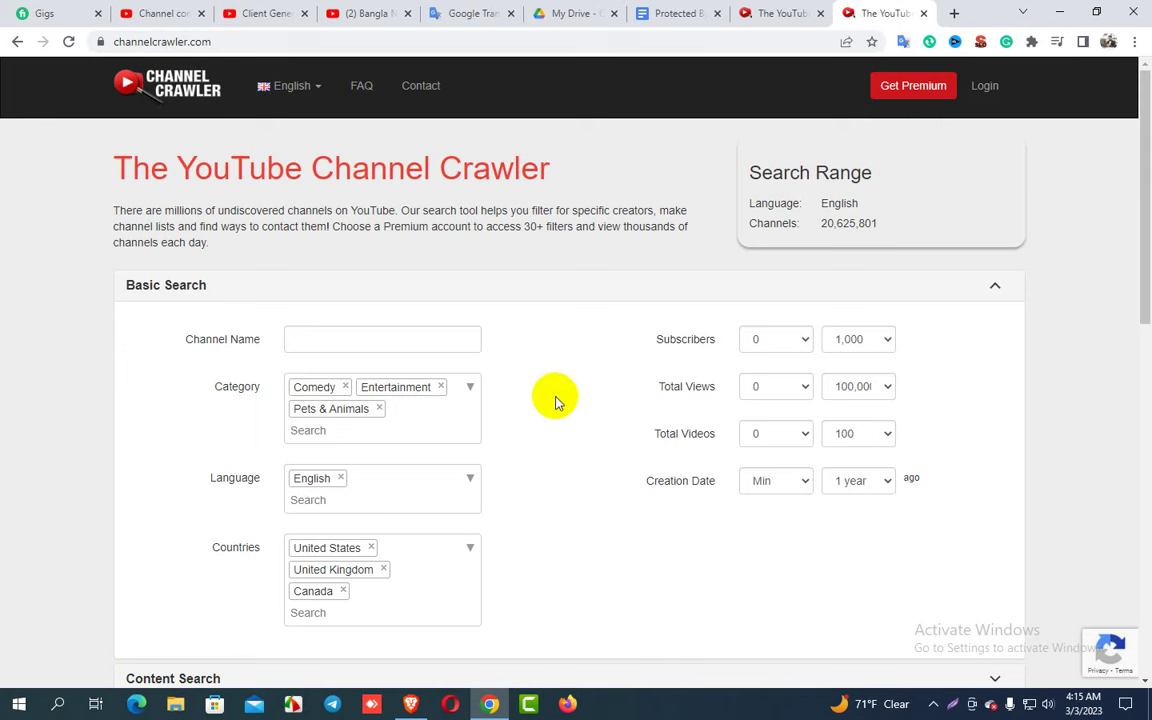
Step: Remove Comedy, Entertainment and Pets & Animals from the basic search's category filter
scroll(560, 392, "down", 3)
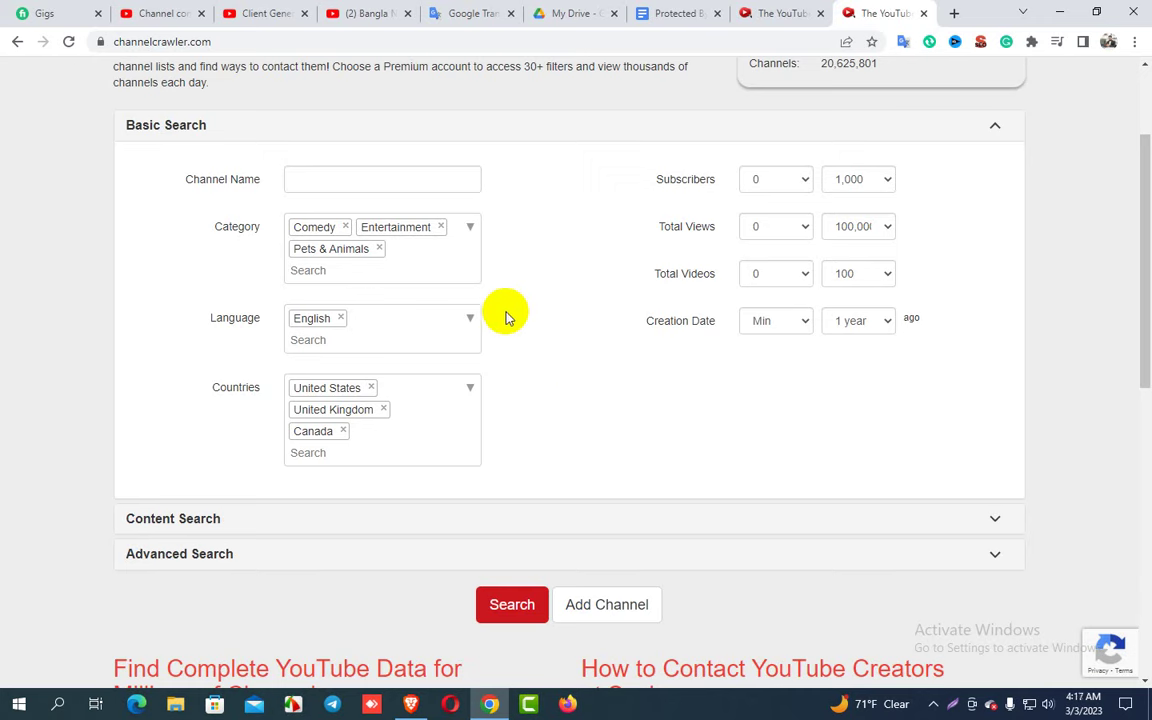
left_click(346, 179)
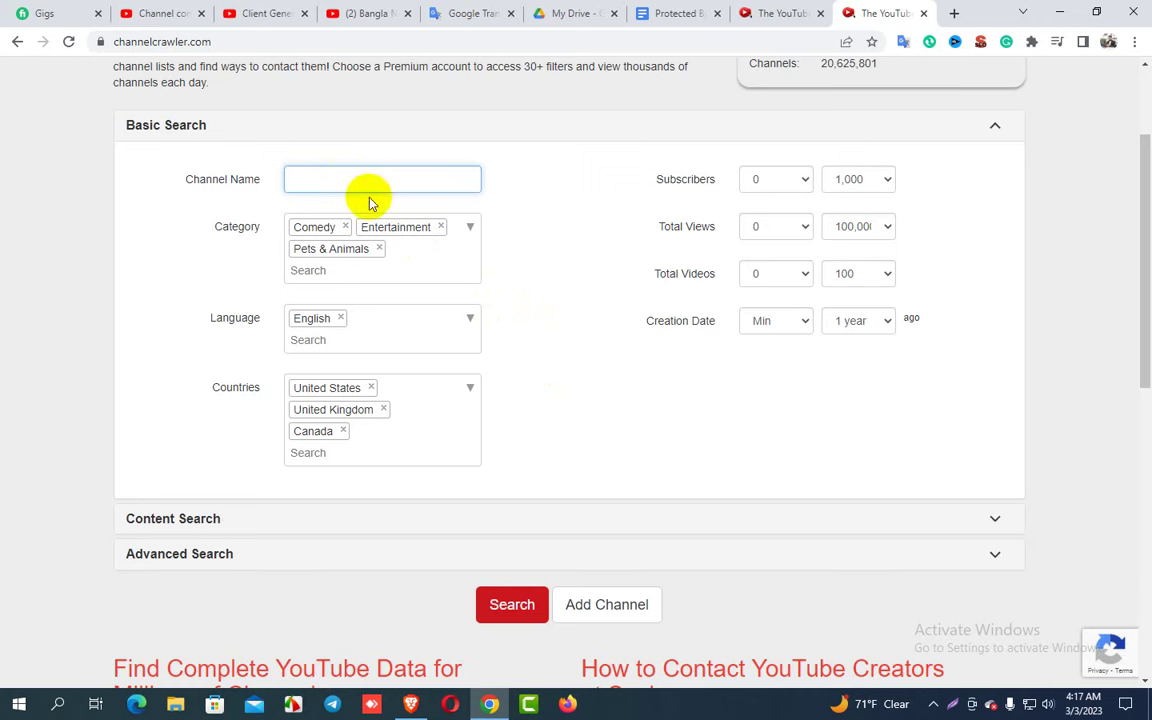
left_click(345, 227)
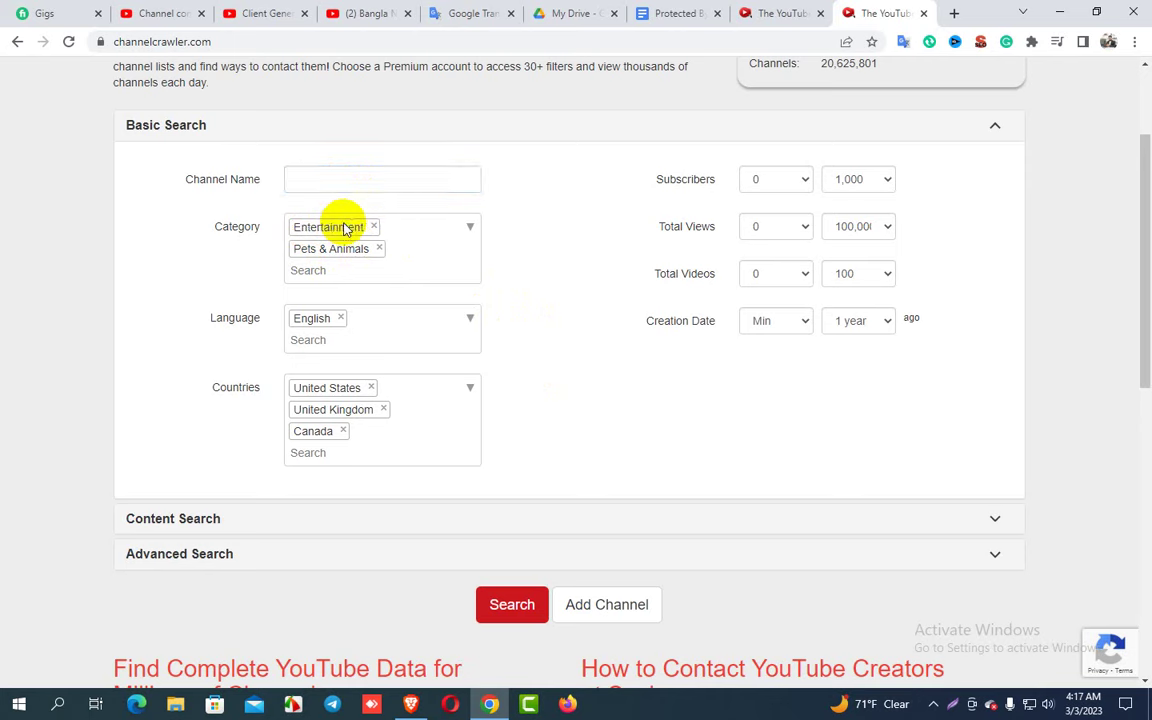
left_click(373, 227)
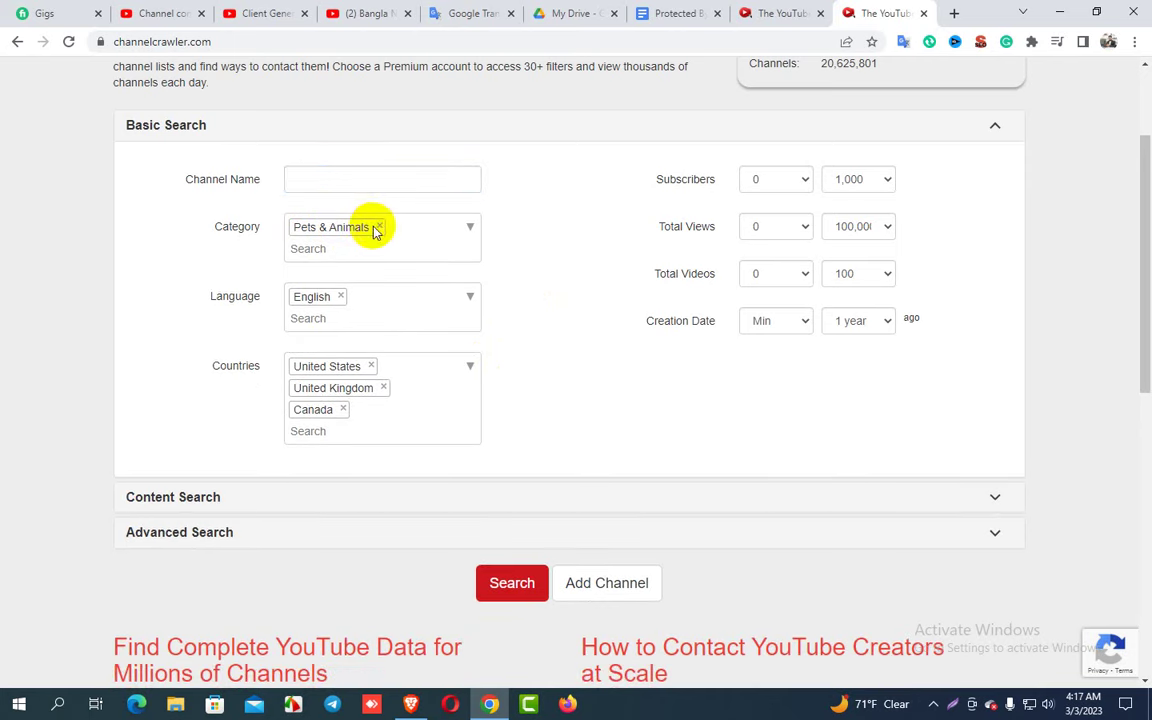
left_click(375, 227)
Step: Add the categories Comedy, Entertainment and People & Blogs to the basic search's category filter
left_click(353, 228)
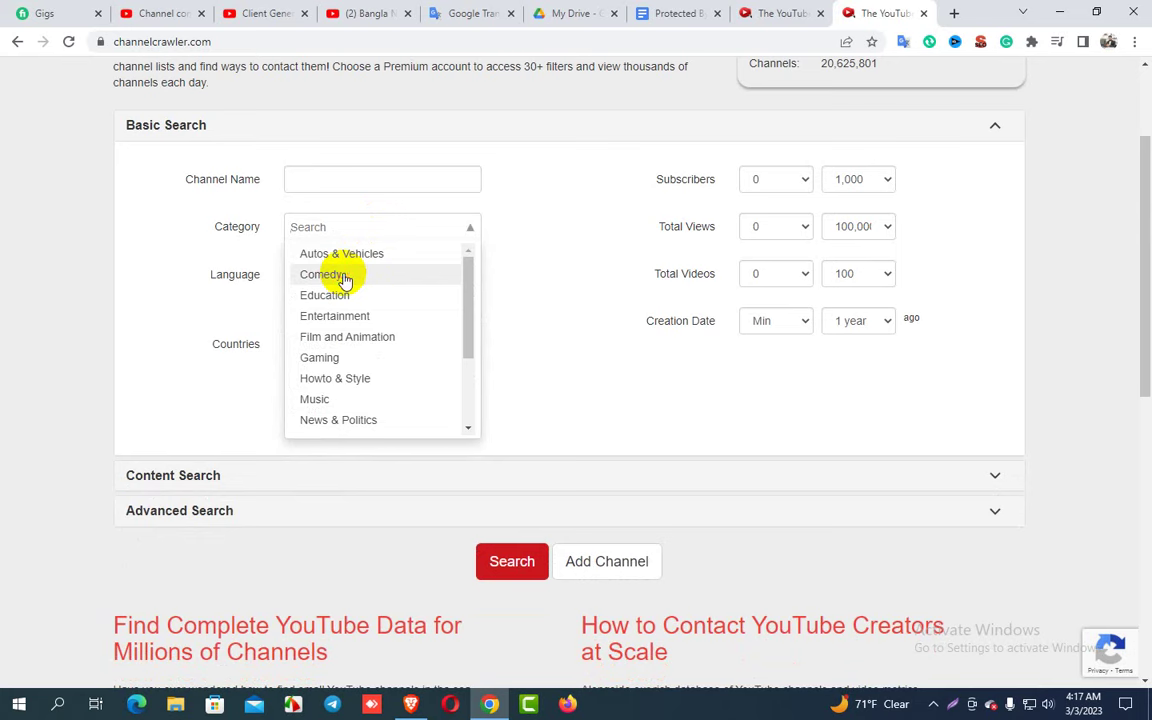
left_click(344, 277)
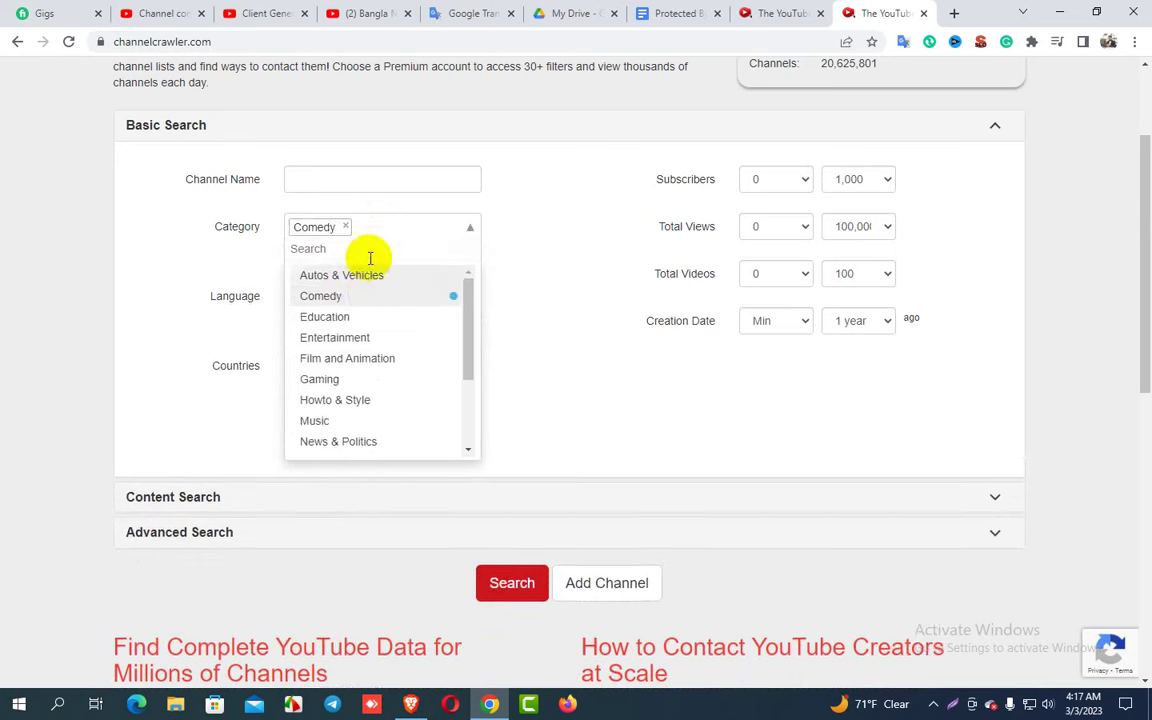
left_click(366, 345)
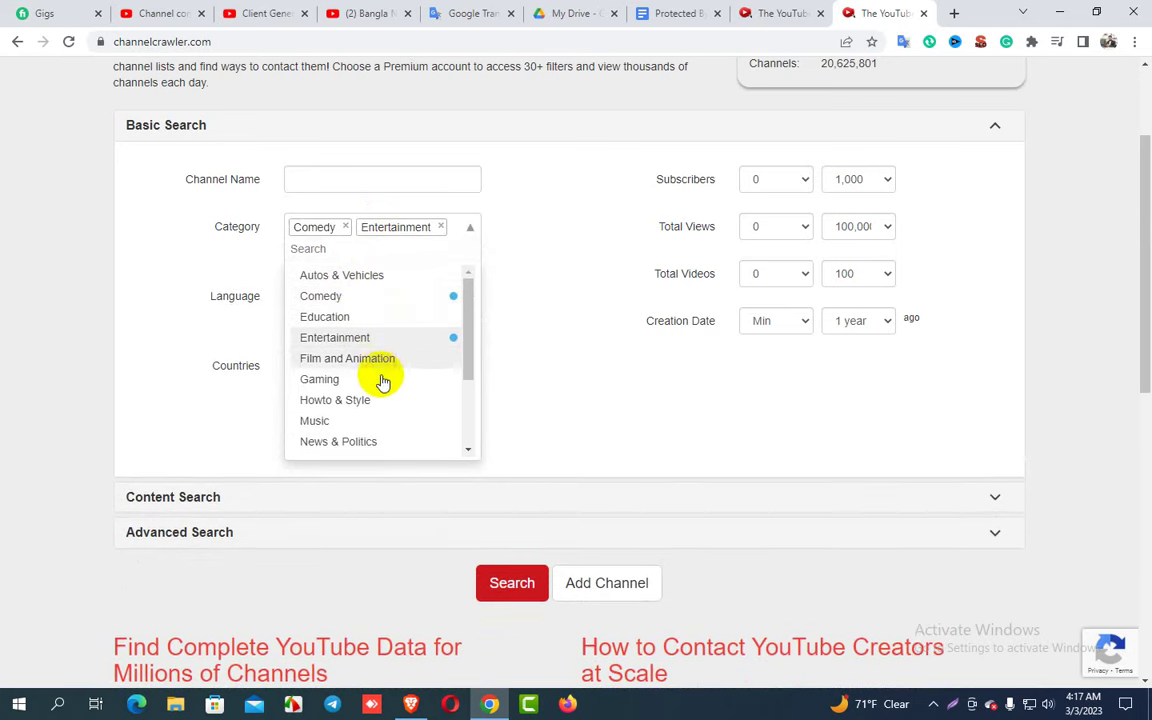
scroll(385, 395, "down", 1)
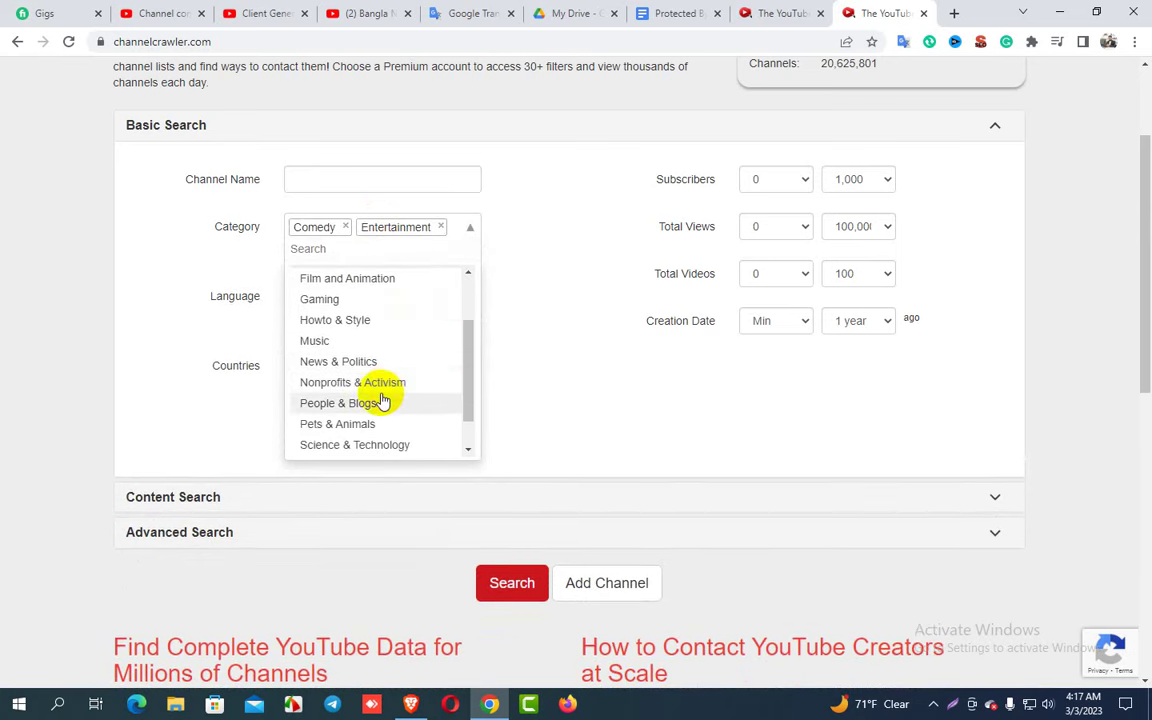
scroll(382, 400, "down", 1)
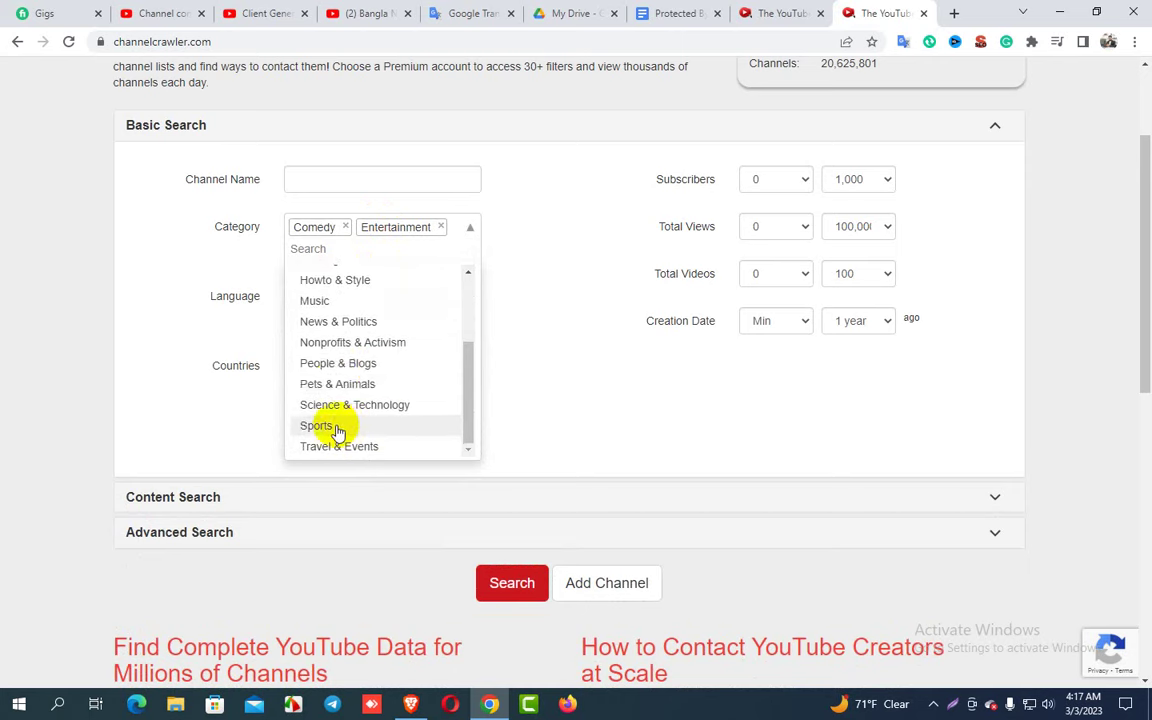
left_click(333, 362)
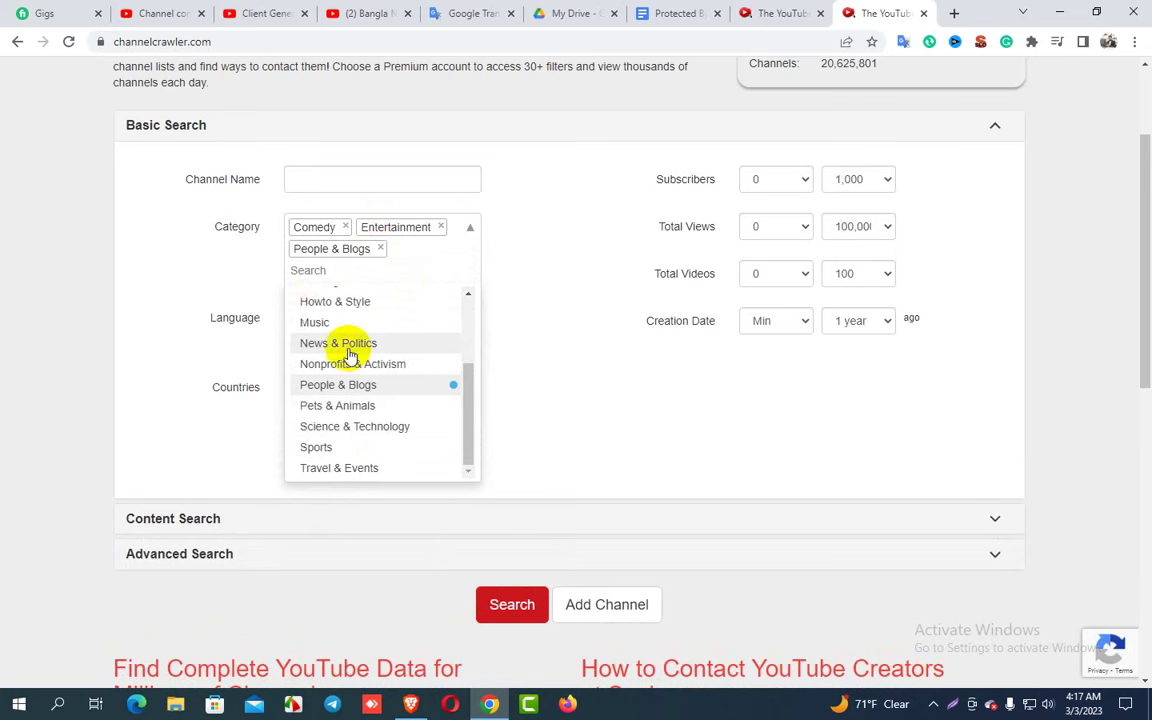
left_click(257, 276)
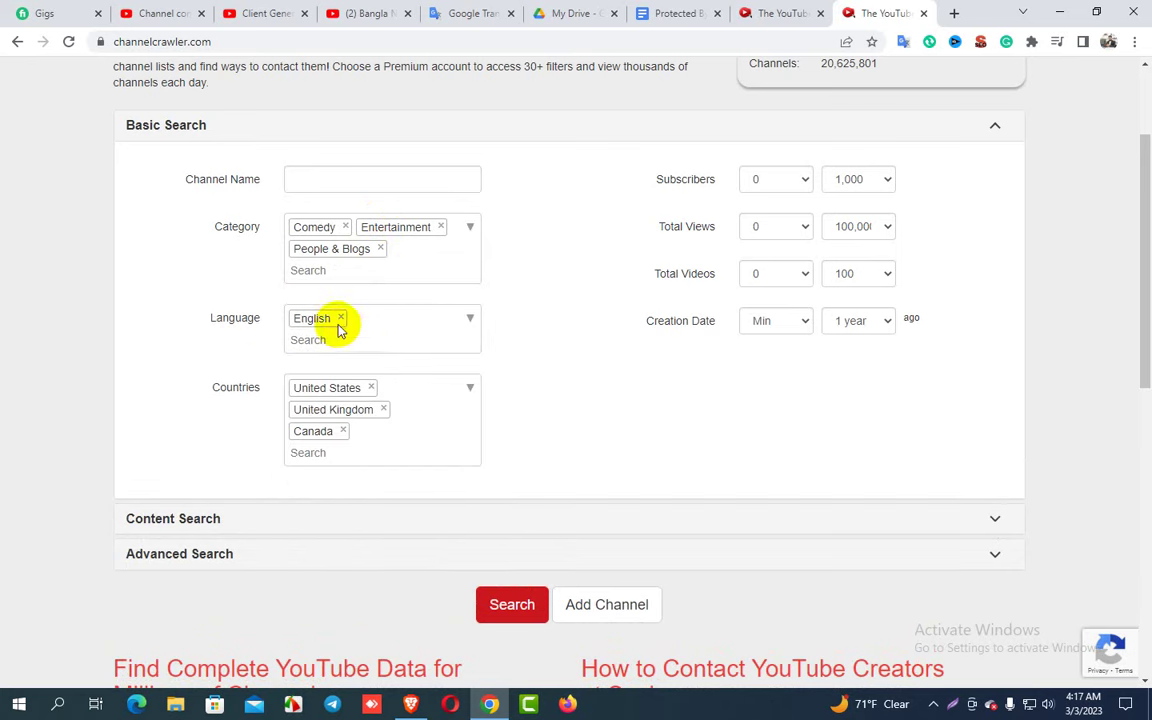
Step: Look through the available language options and the country selection of the basic search
left_click(379, 319)
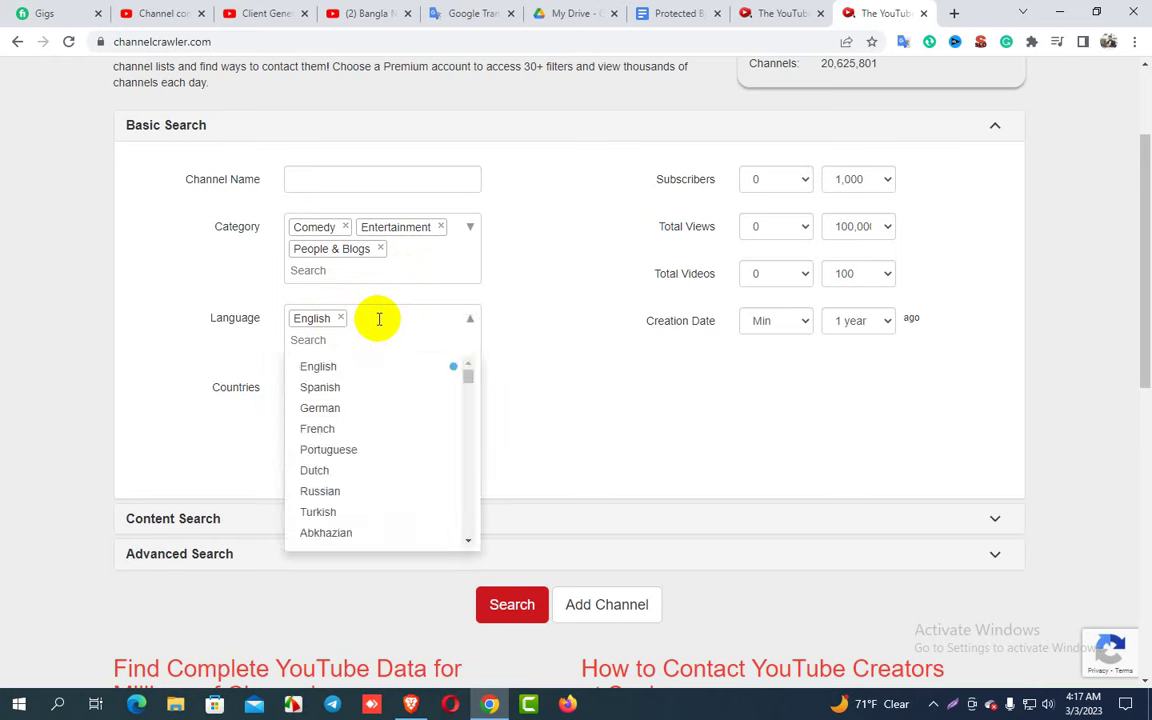
left_click(259, 347)
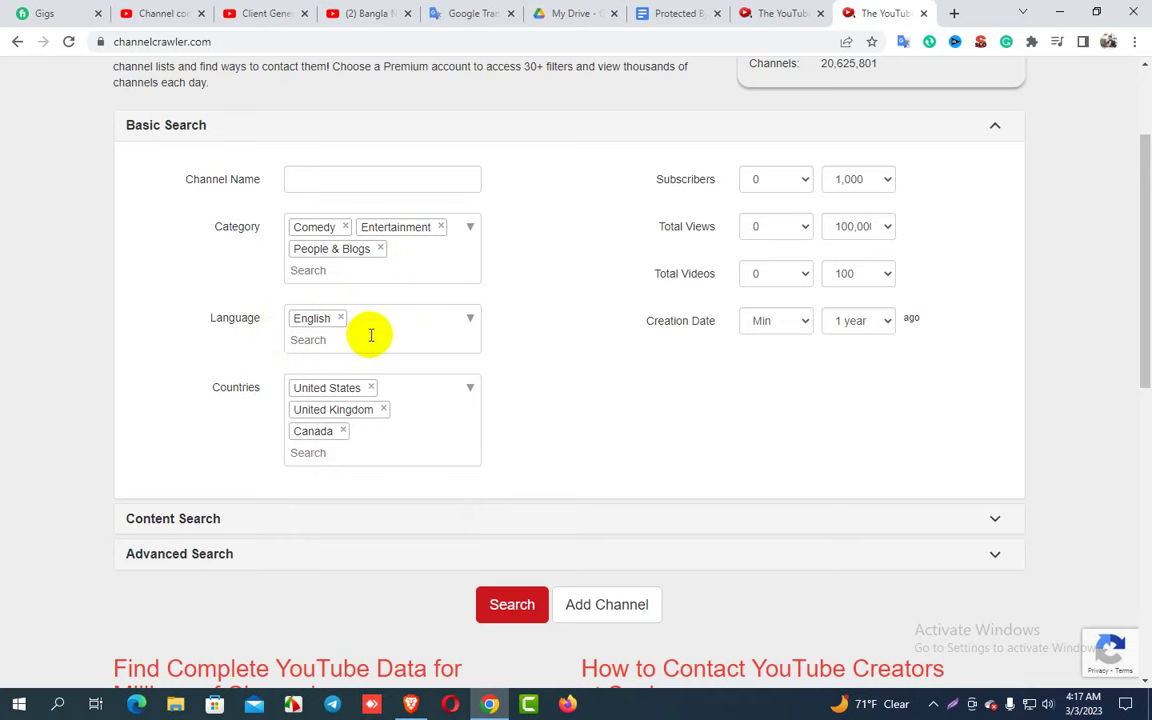
scroll(371, 327, "down", 1)
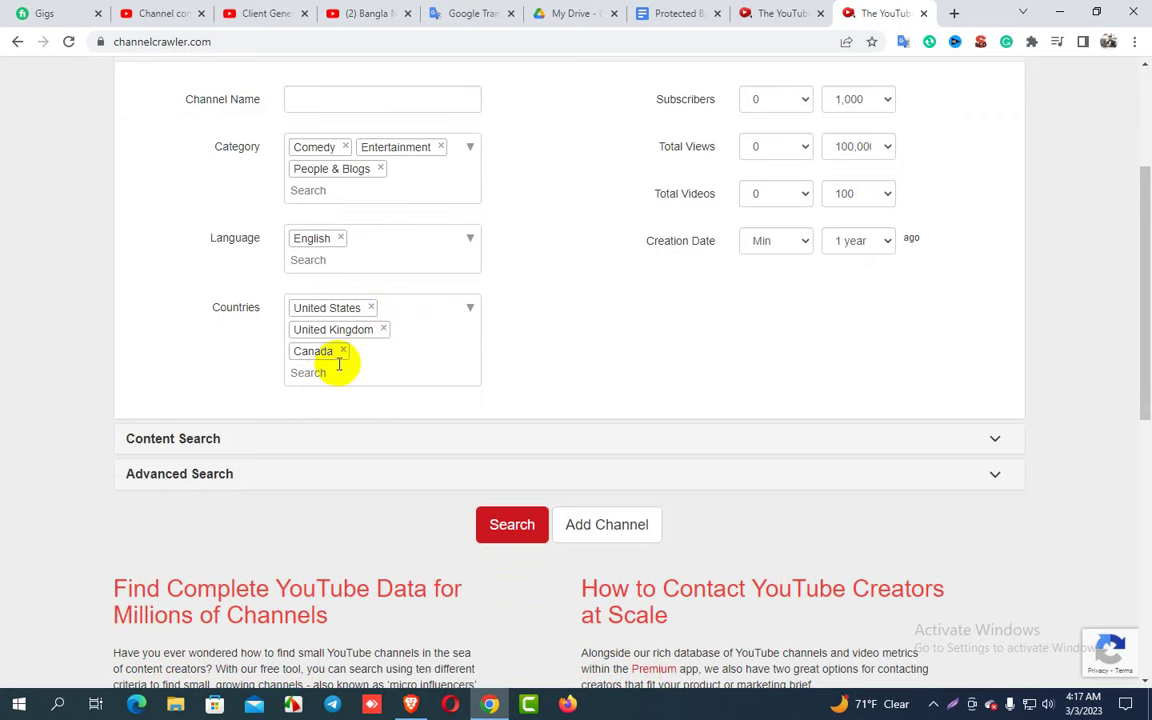
scroll(339, 365, "up", 2)
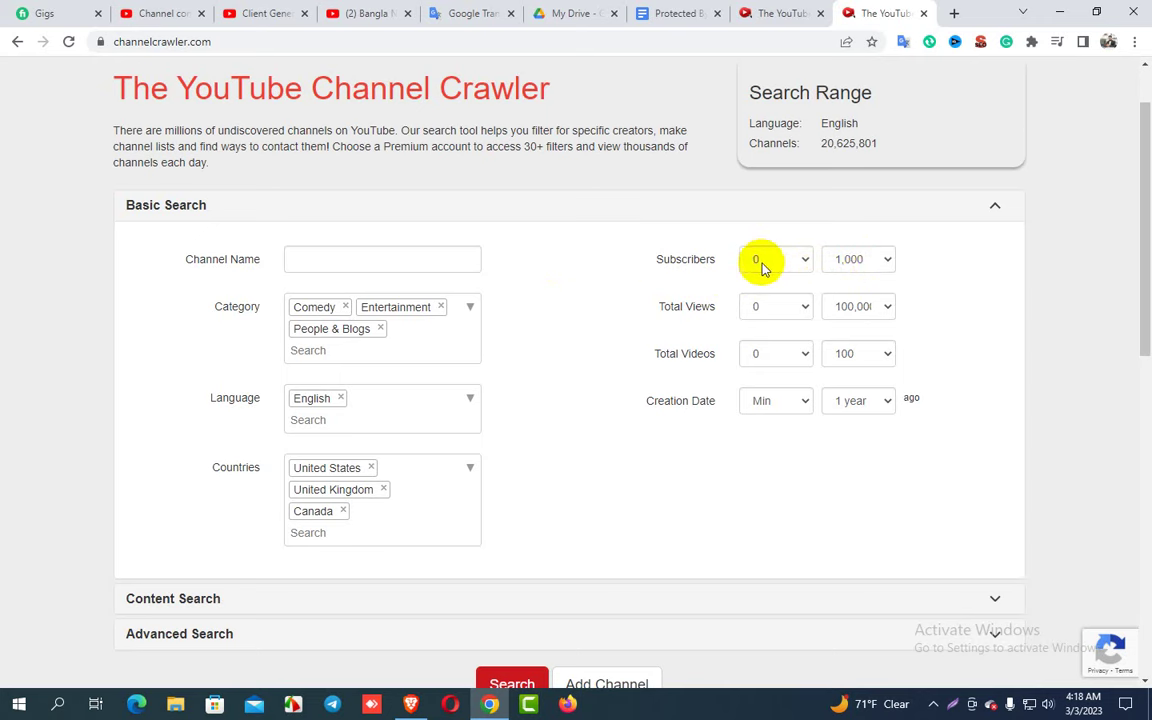
Step: Choose 100,000 as the maximum total views and run the channel search
scroll(883, 265, "down", 1)
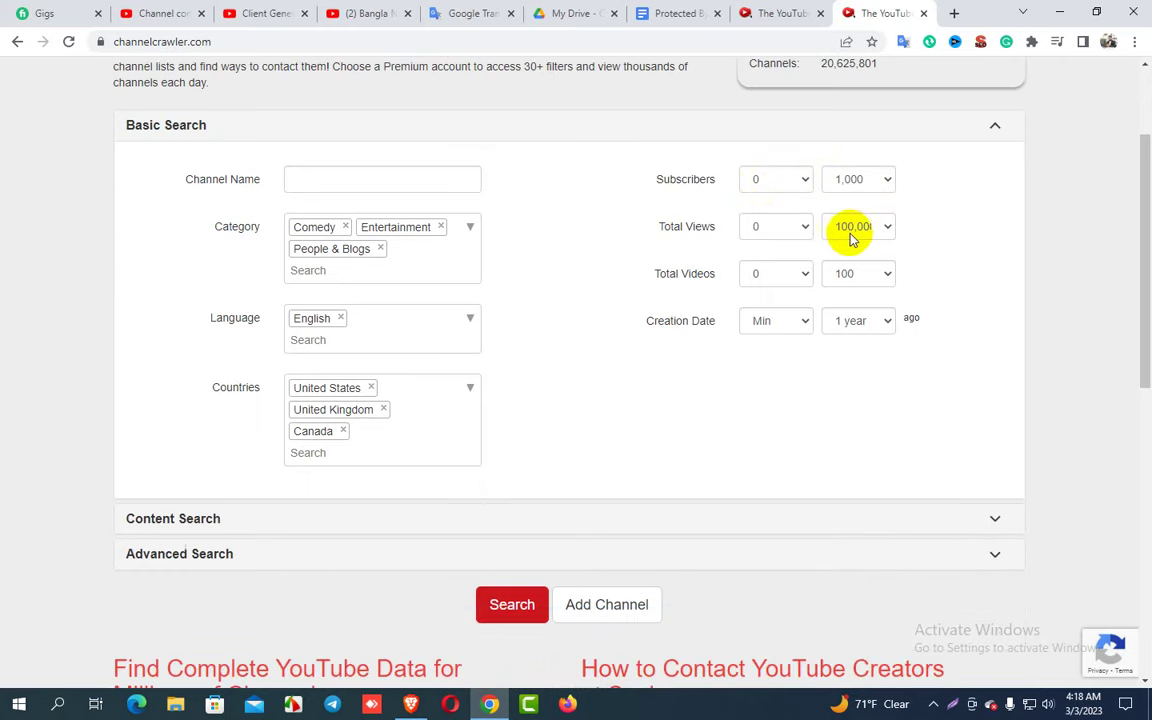
left_click(853, 233)
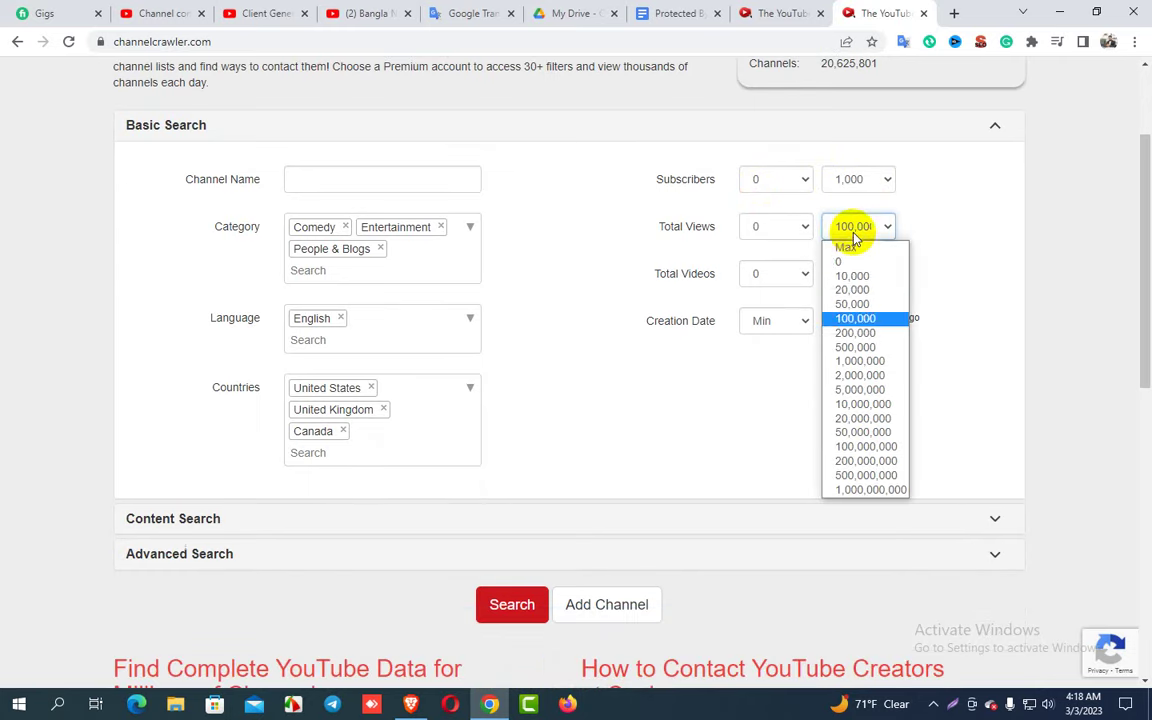
left_click(857, 320)
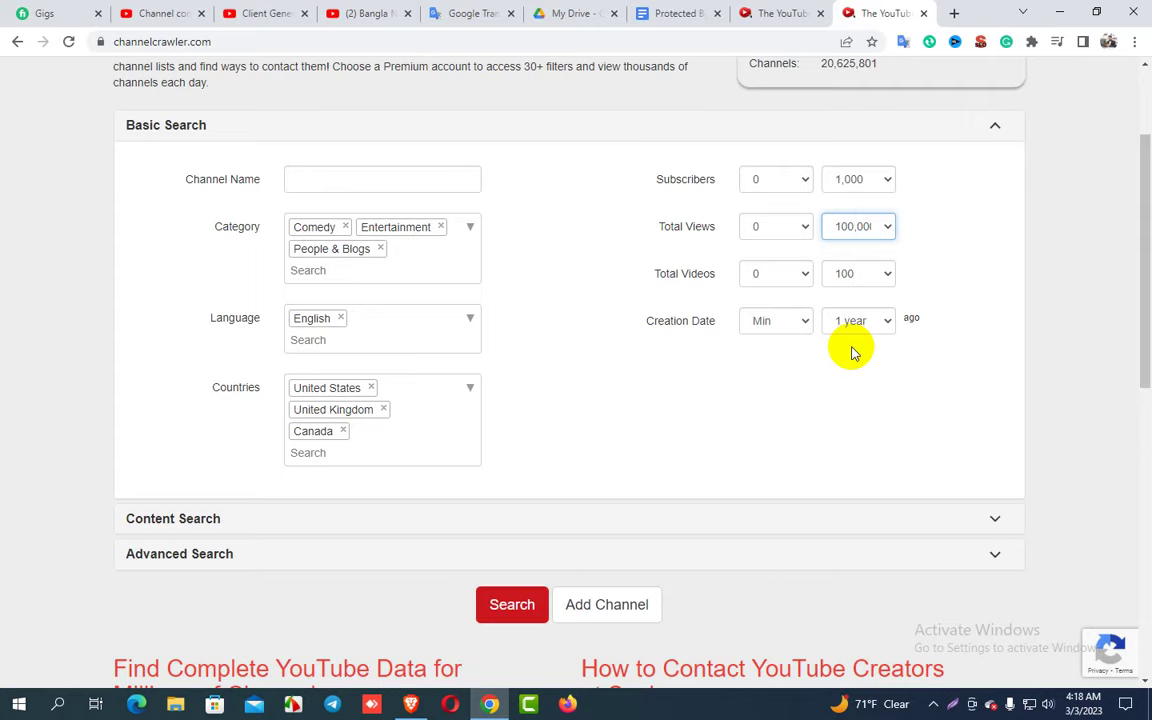
left_click(712, 410)
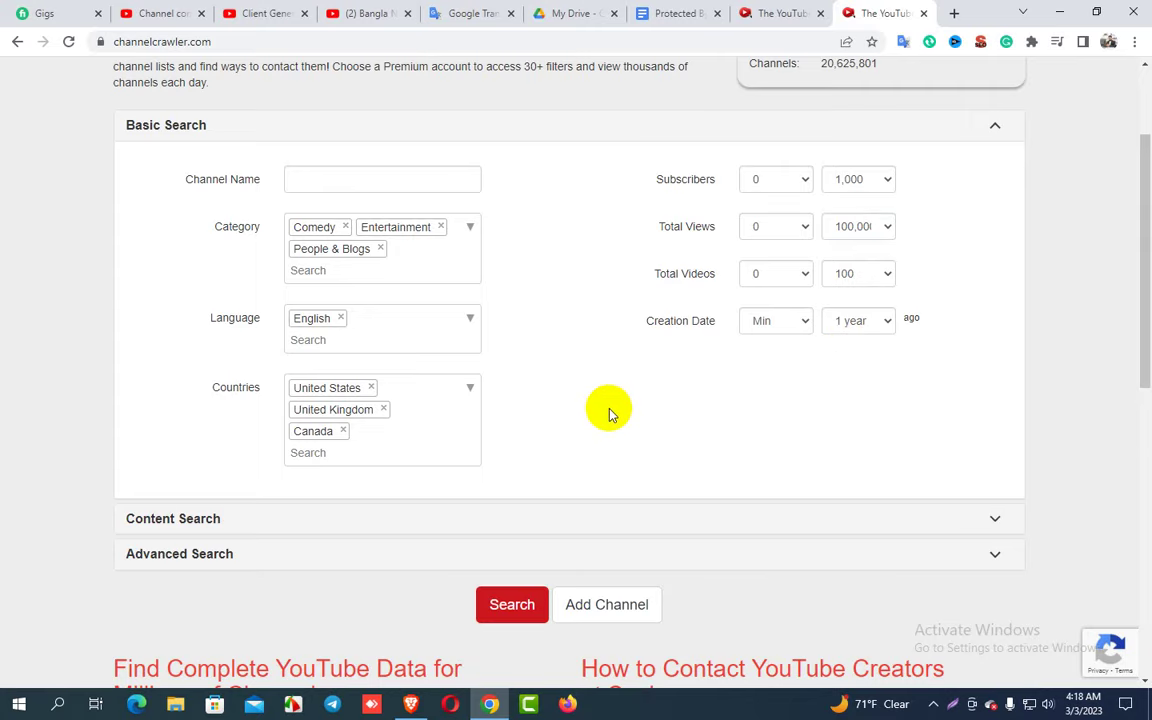
scroll(610, 413, "down", 3)
left_click(512, 368)
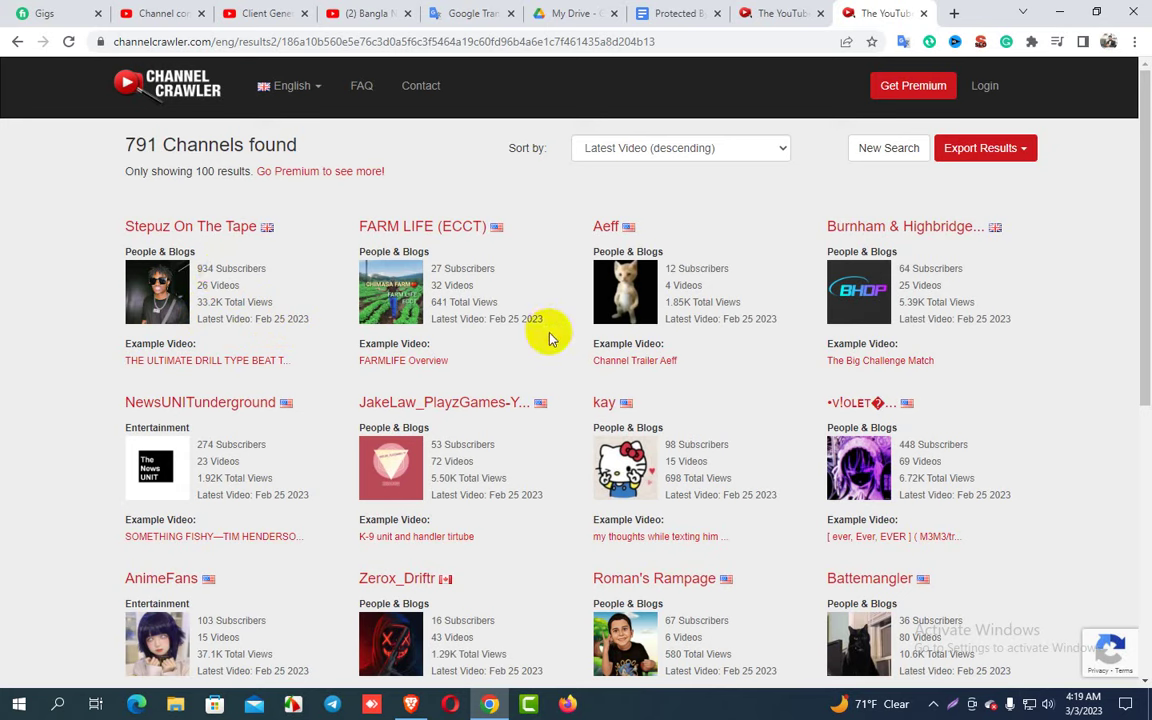
Step: Examine the found channels and the dates of their latest videos
left_click_drag(489, 320, 517, 320)
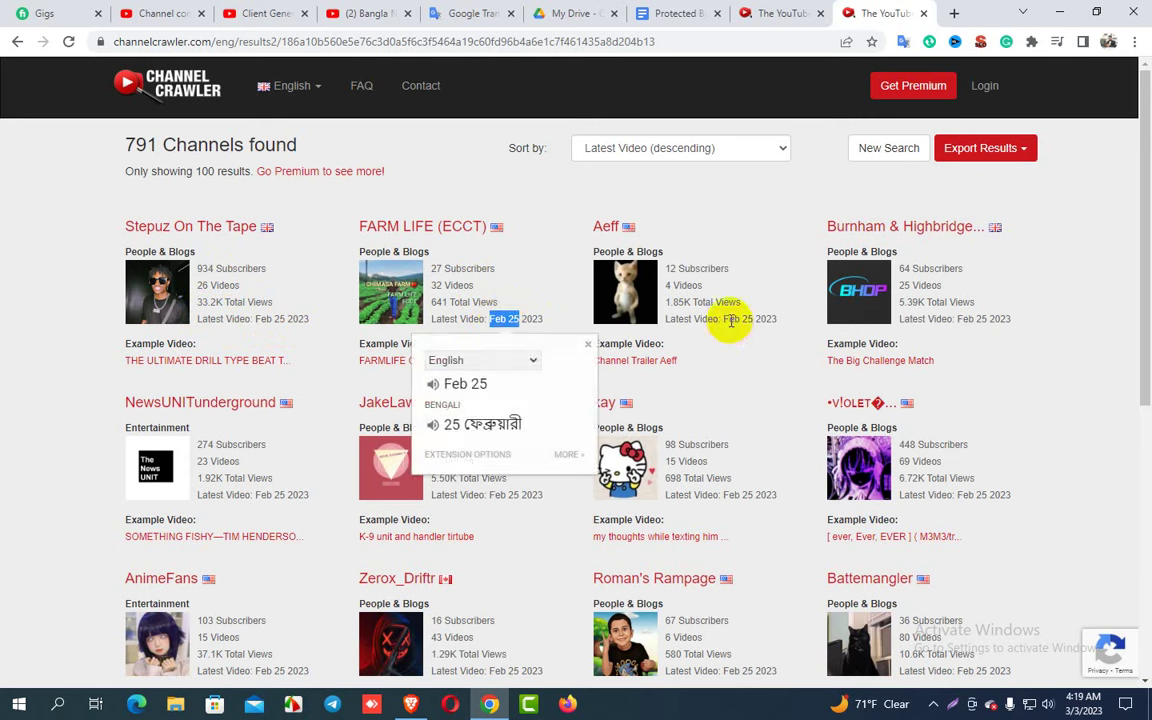
left_click_drag(724, 320, 775, 322)
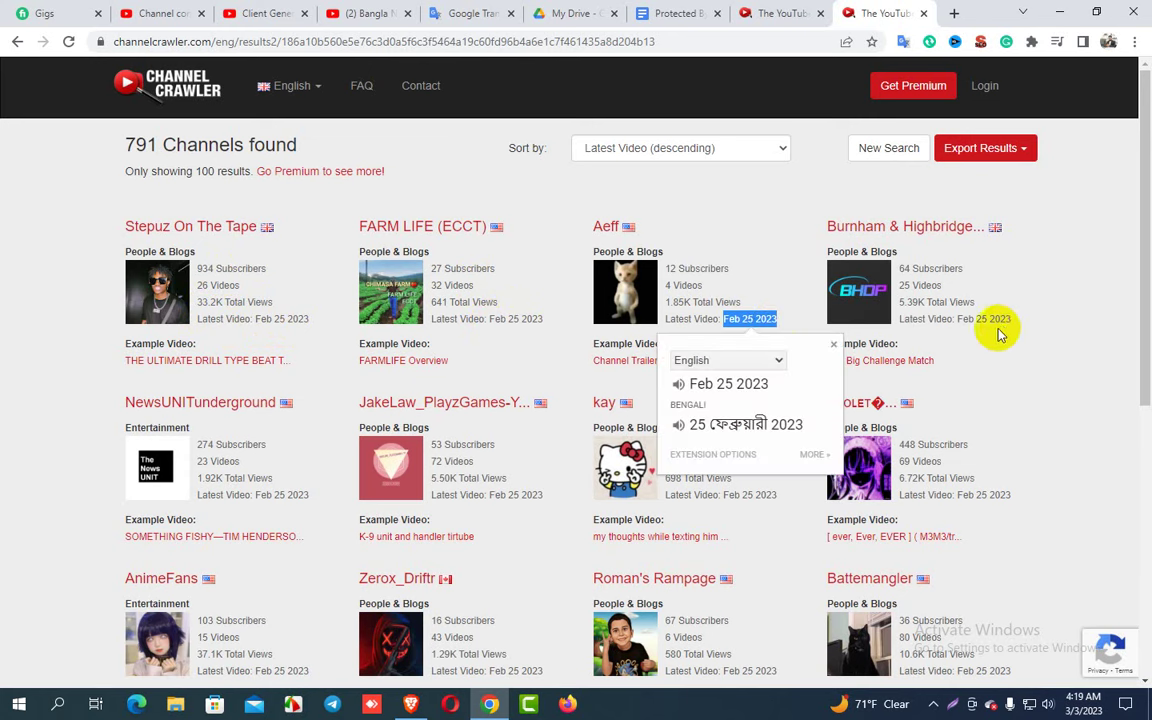
scroll(600, 378, "down", 3)
scroll(355, 373, "up", 3)
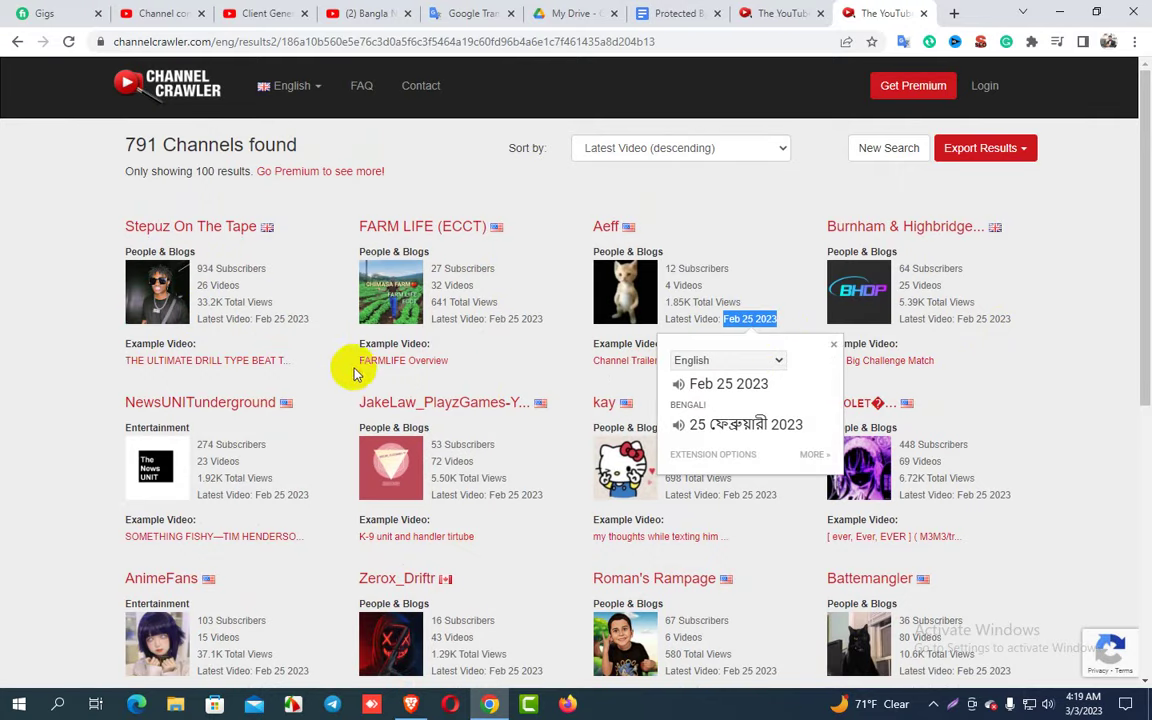
left_click(105, 337)
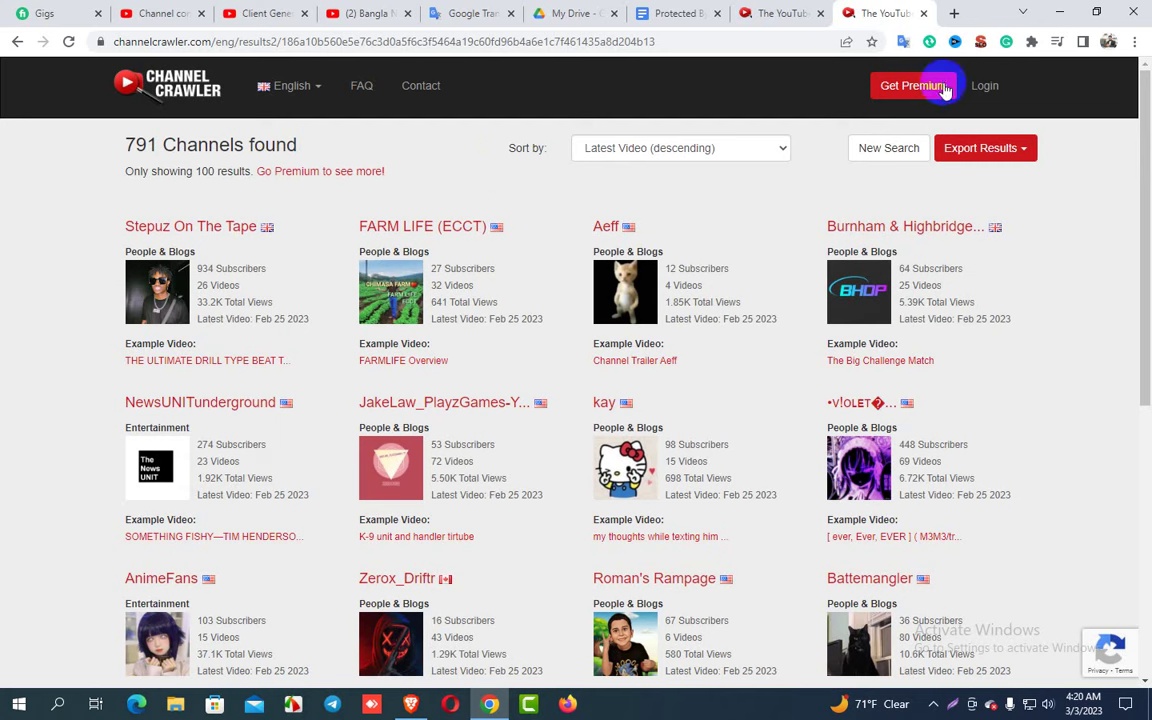
Step: View the vidIQ extension's shortcuts and close them again
left_click(955, 43)
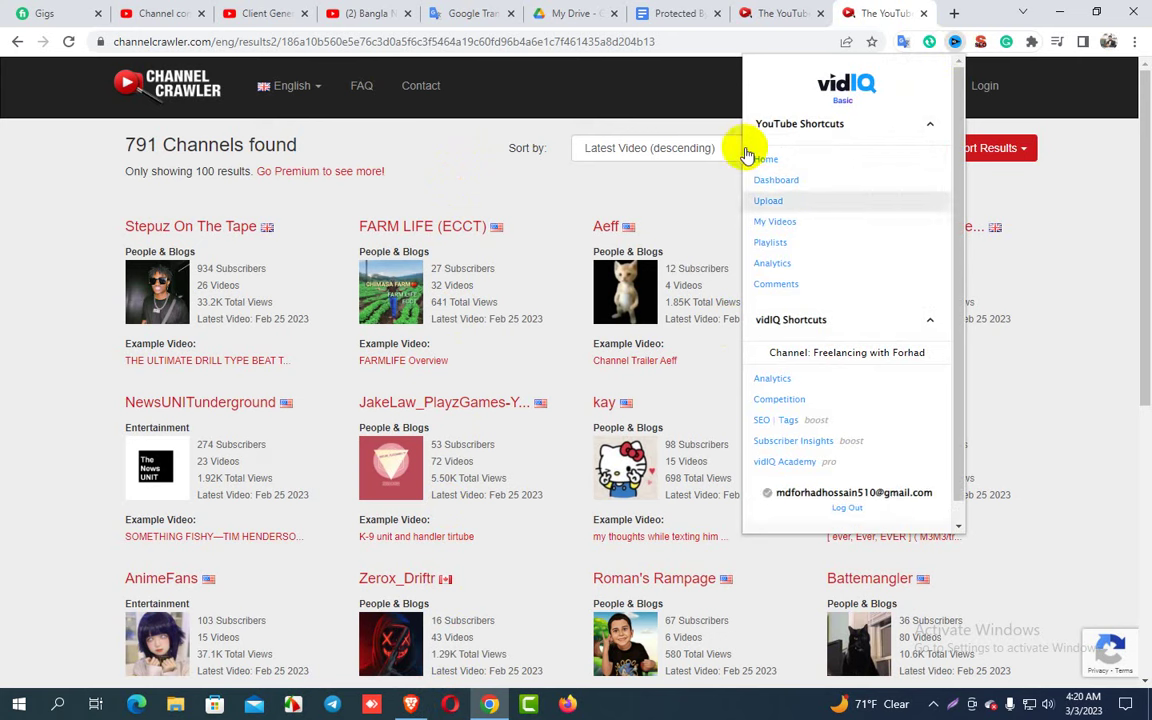
left_click(716, 88)
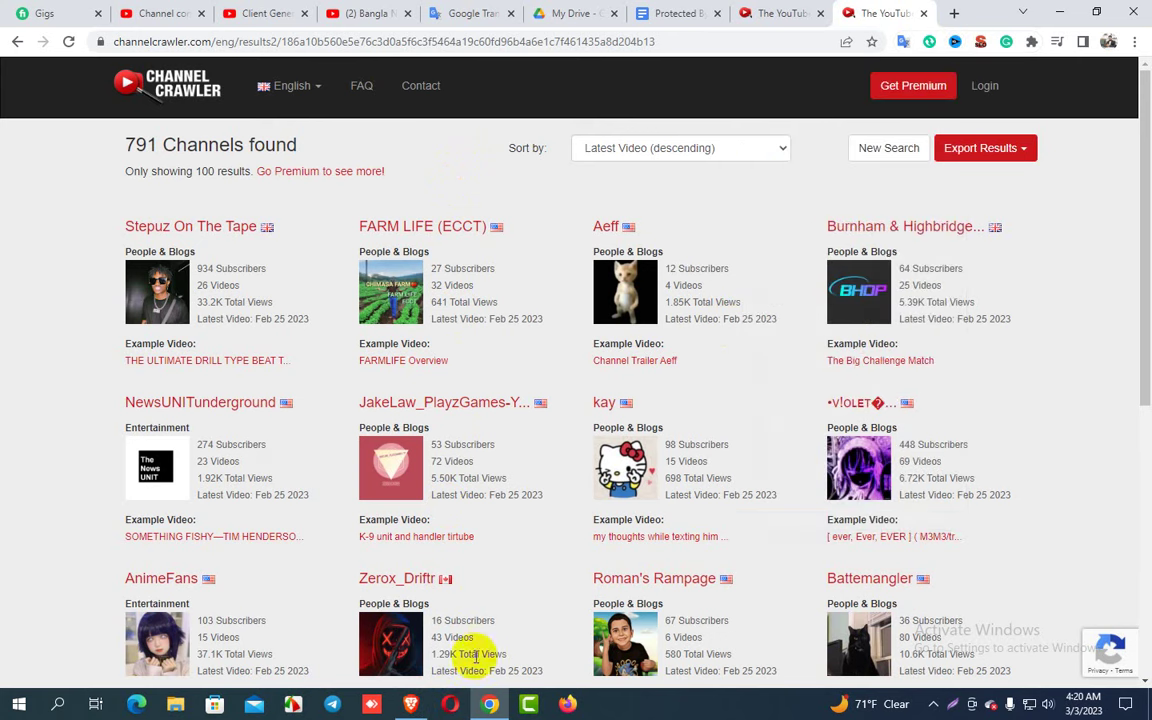
Step: Switch to the Brave browser and search the web for "vidiq extension for youtube" in a new tab
left_click(410, 704)
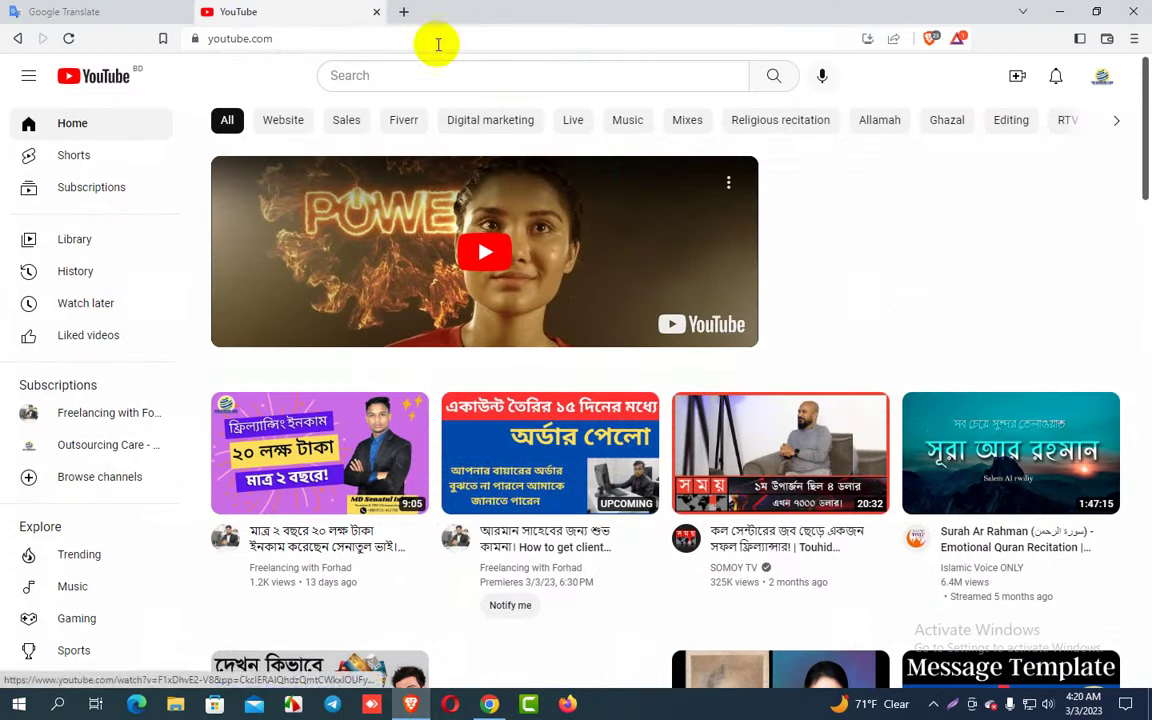
left_click(403, 11)
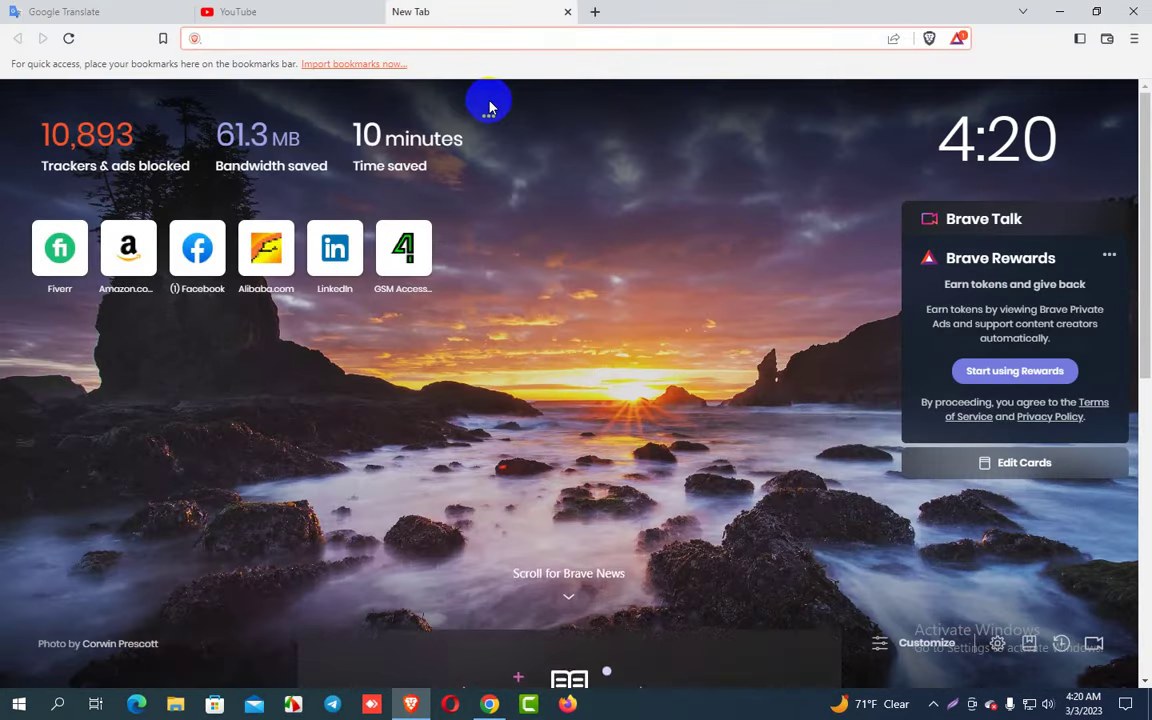
type("vi")
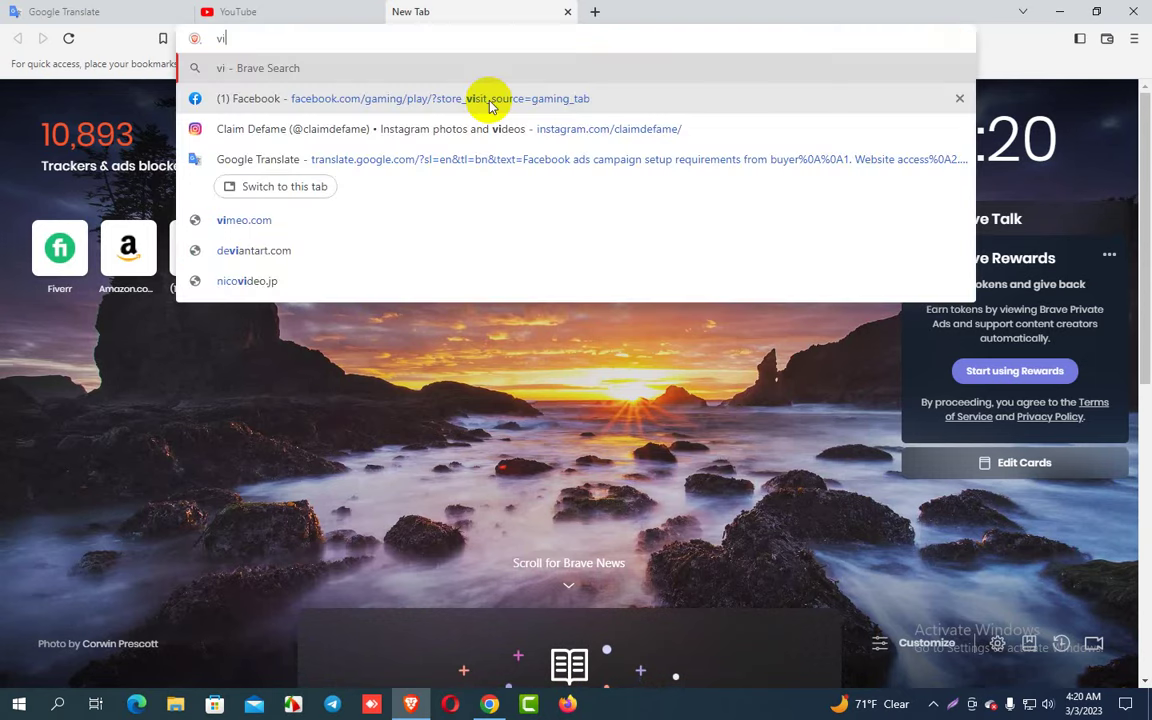
type("qi")
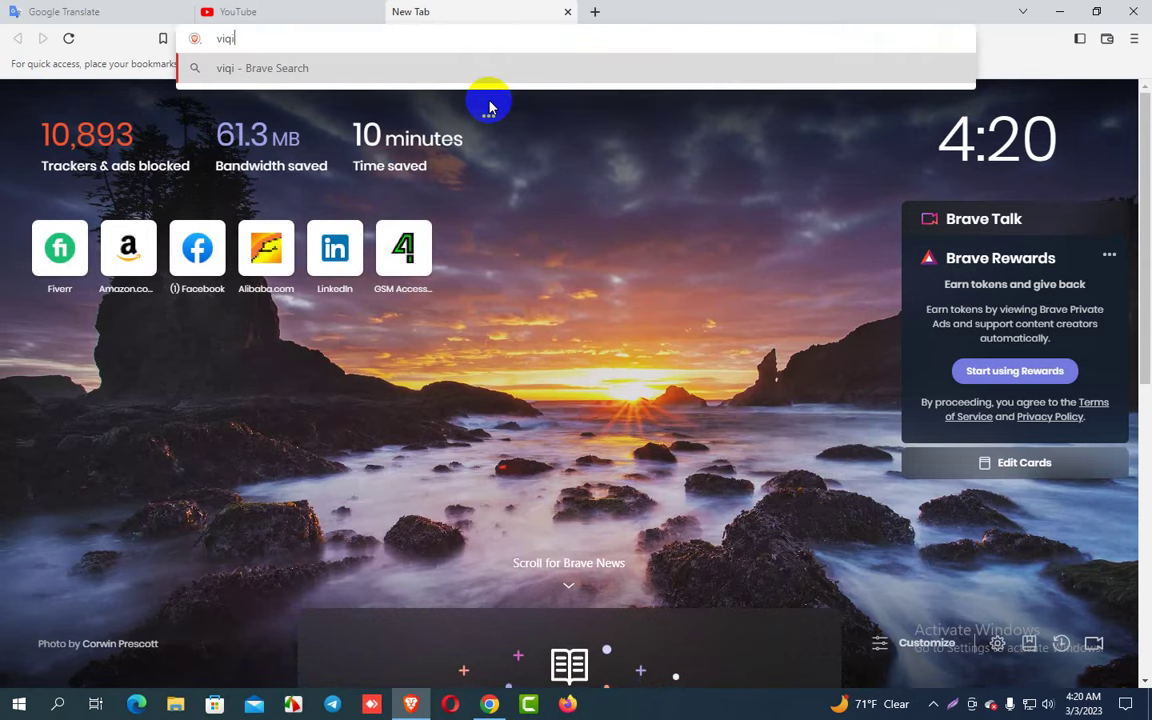
key("BackSpace")
key("BackSpace")
type("diq for")
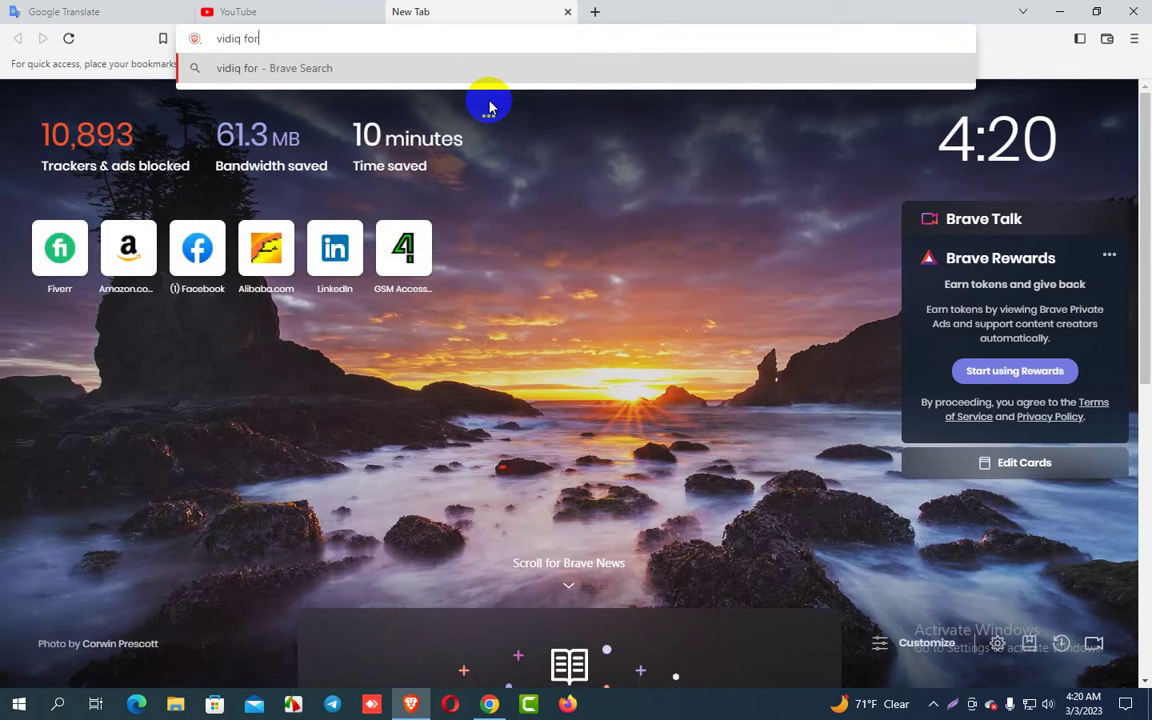
type(" youtube")
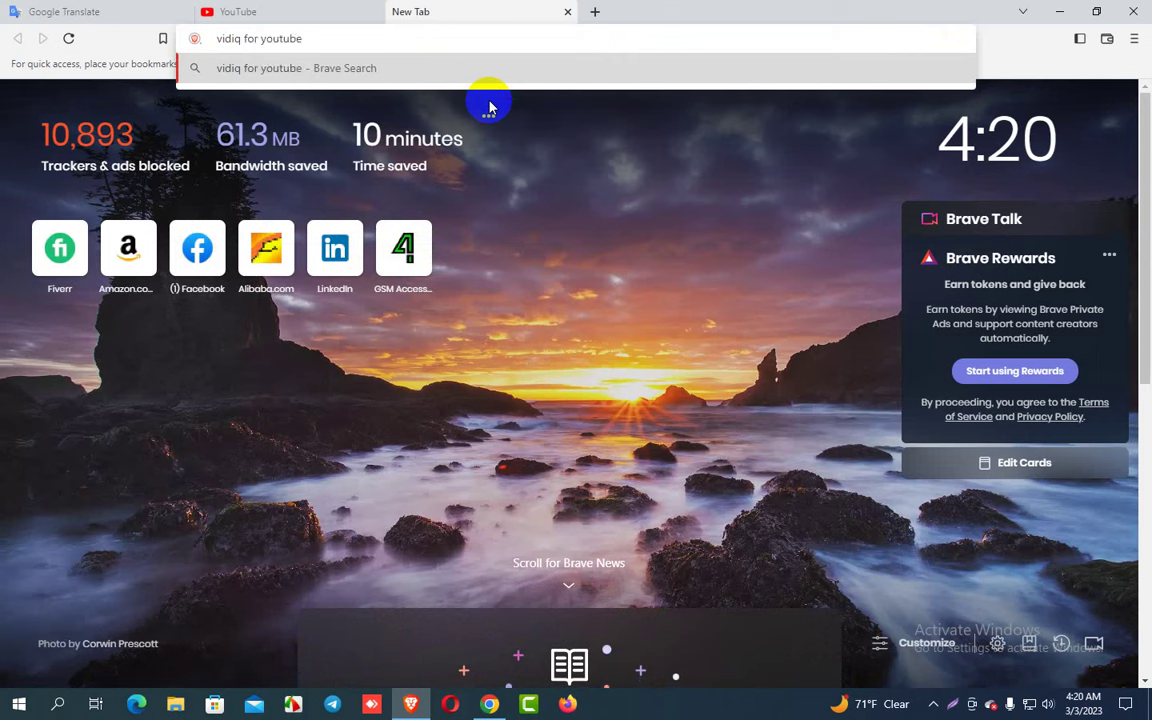
left_click(243, 38)
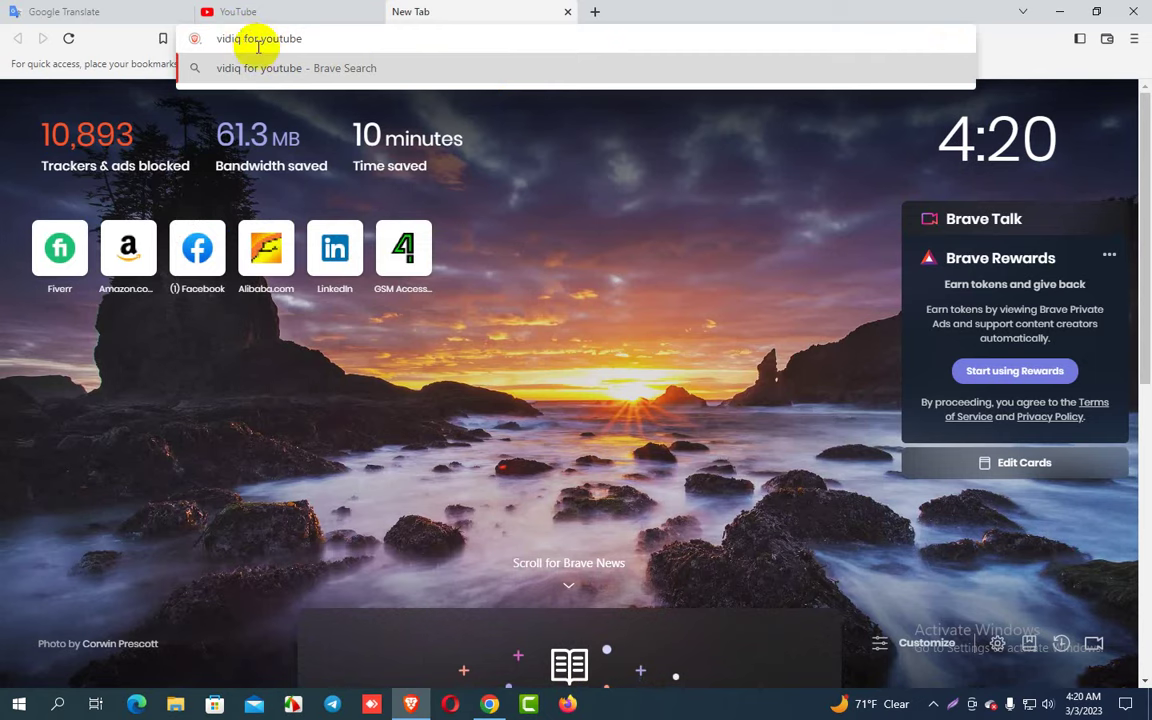
type("ext ")
type("ension")
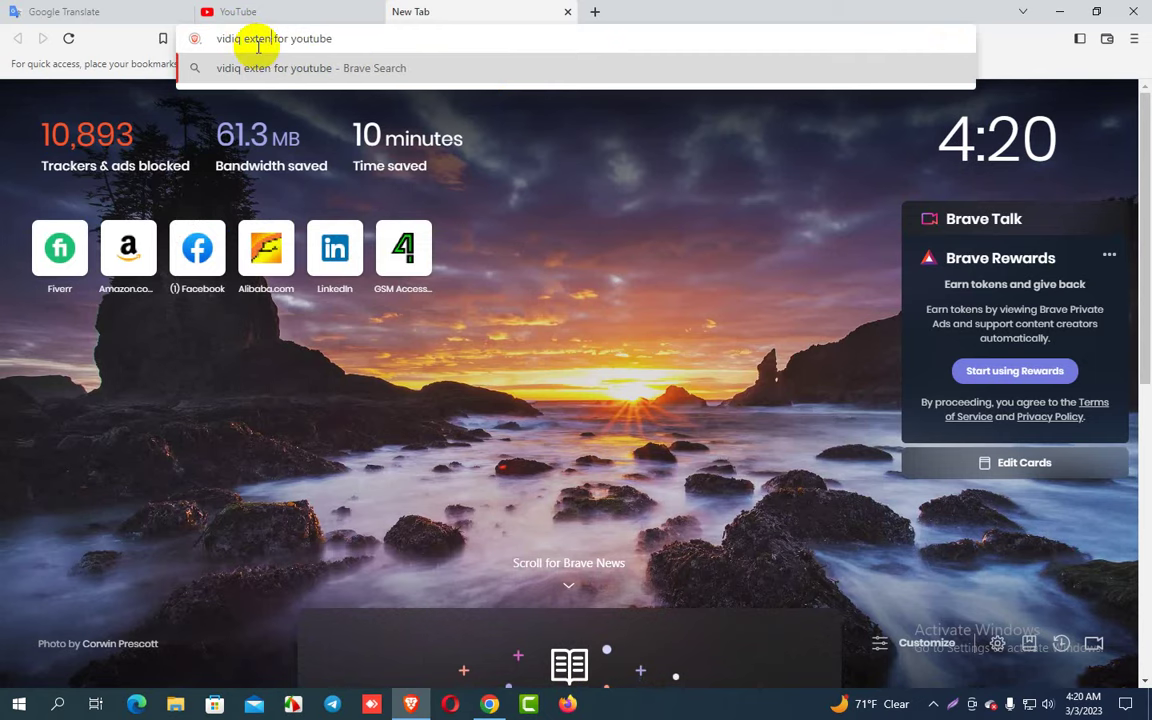
key("Return")
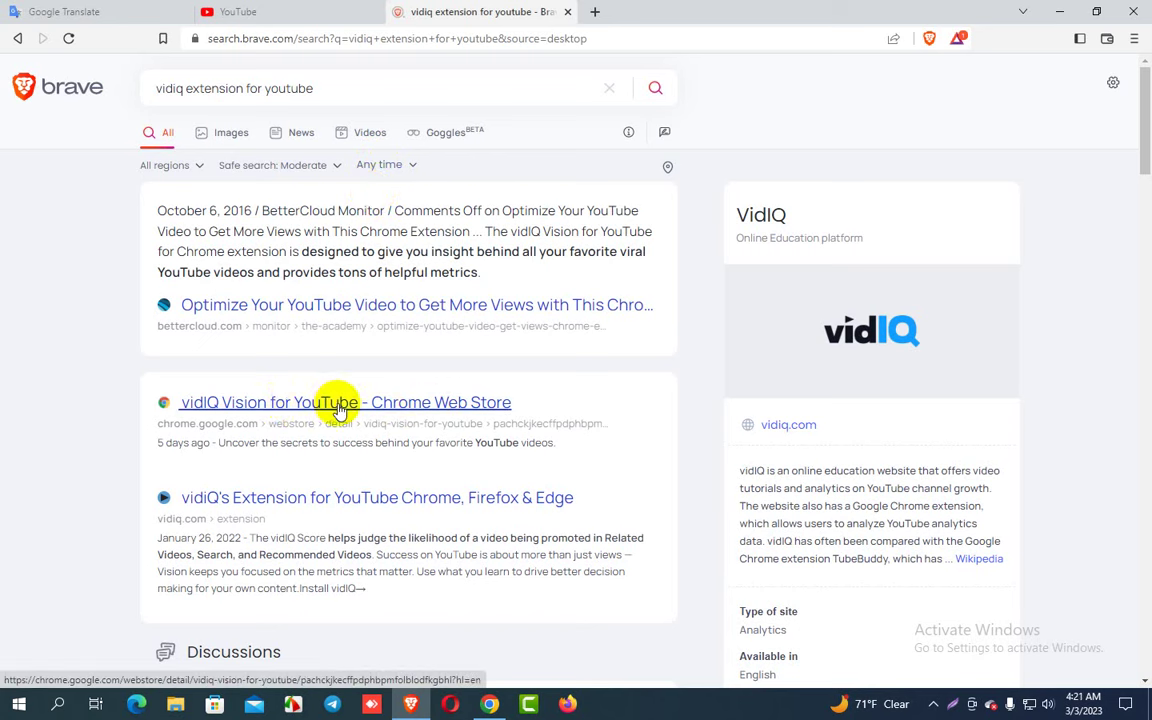
Step: Open the Chrome Web Store page of vidIQ Vision for YouTube and install the extension in Brave
left_click(404, 406)
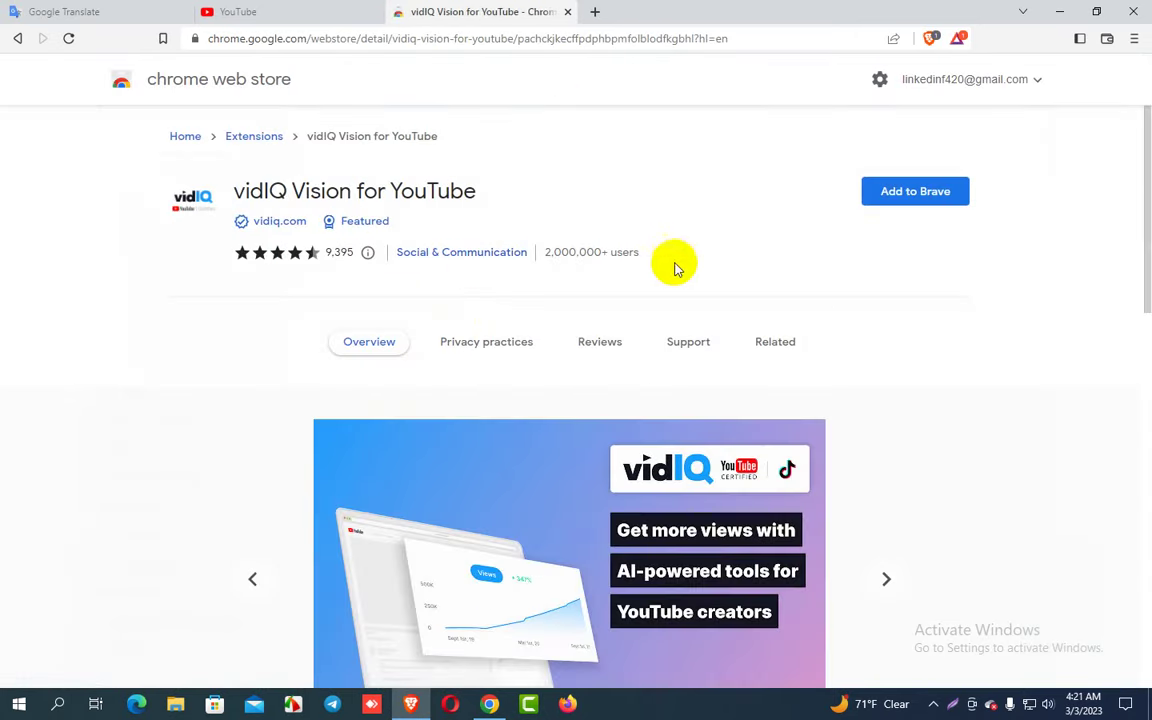
left_click(906, 196)
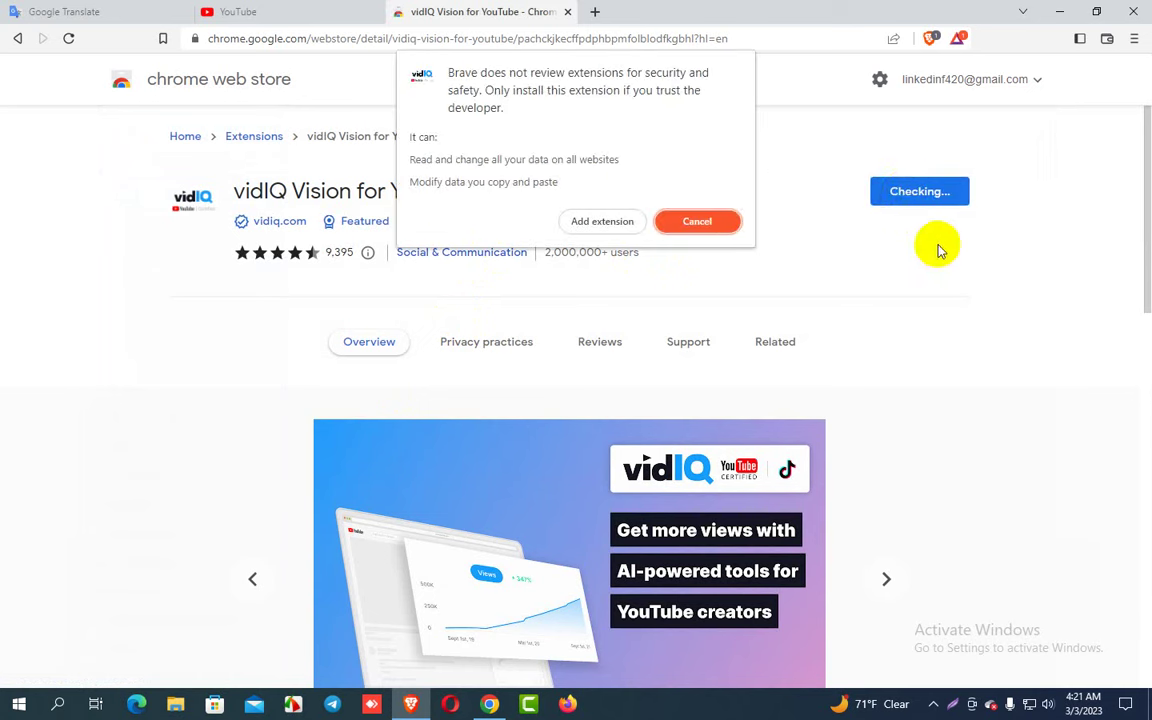
left_click(598, 223)
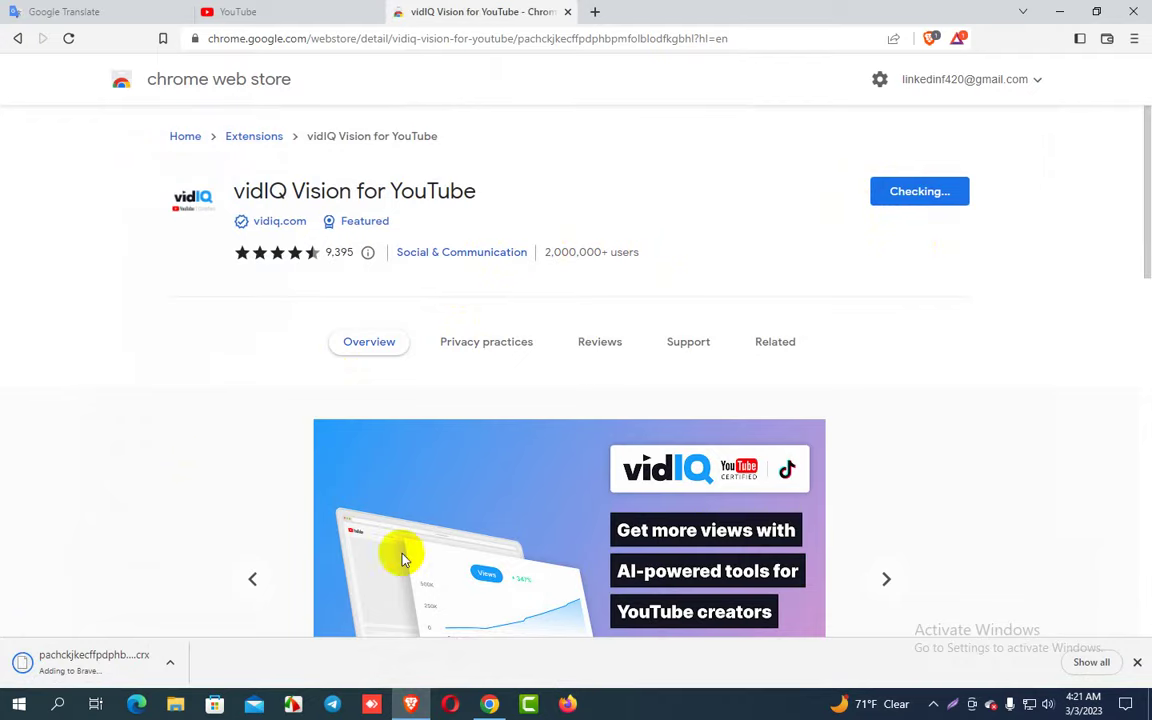
left_click(490, 704)
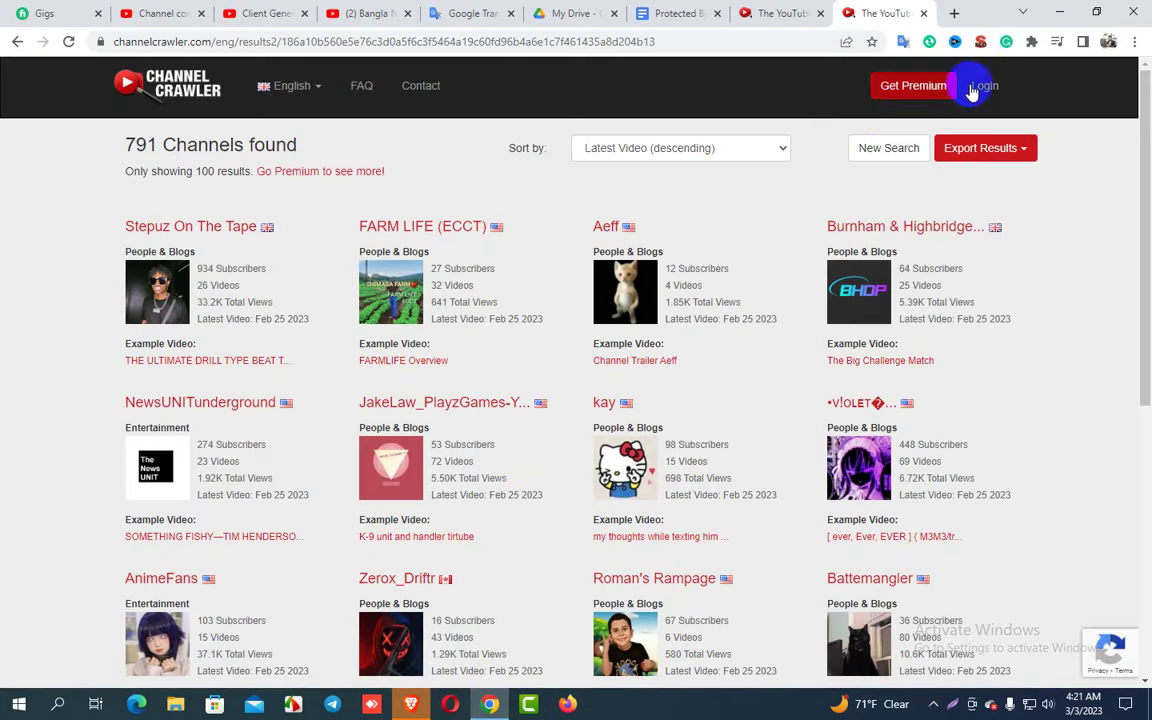
left_click(418, 707)
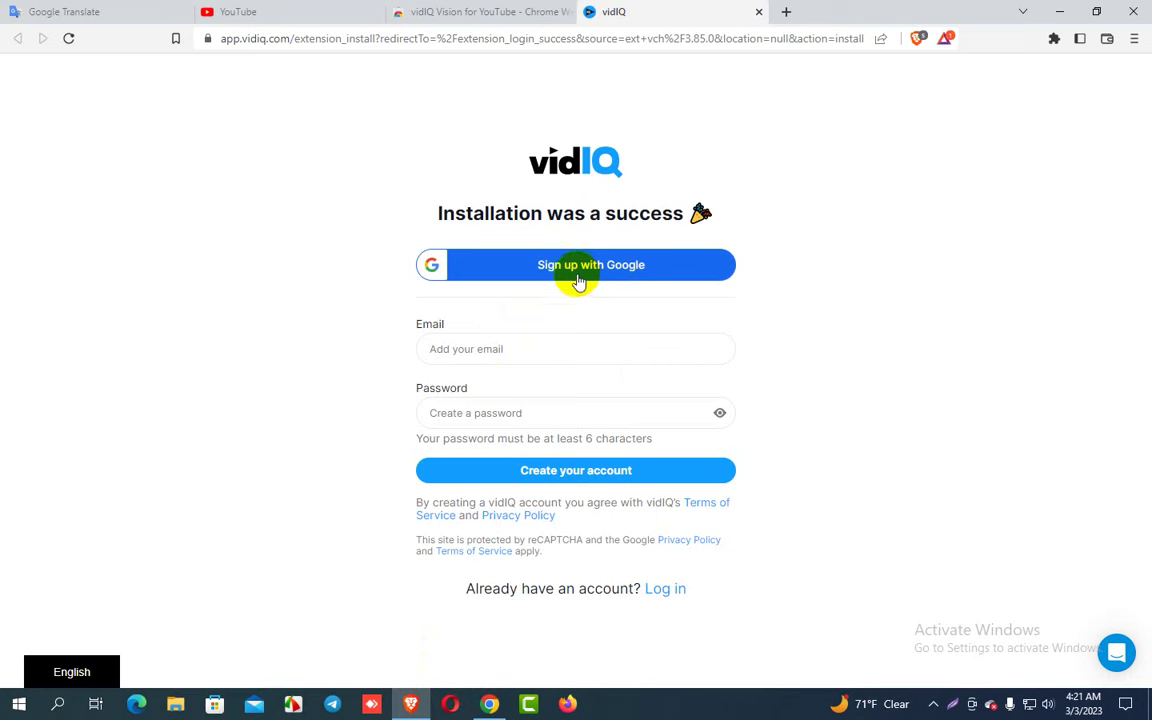
Step: Sign up for vidIQ with Google, using the first of the listed Google accounts
left_click(498, 348)
left_click(522, 406)
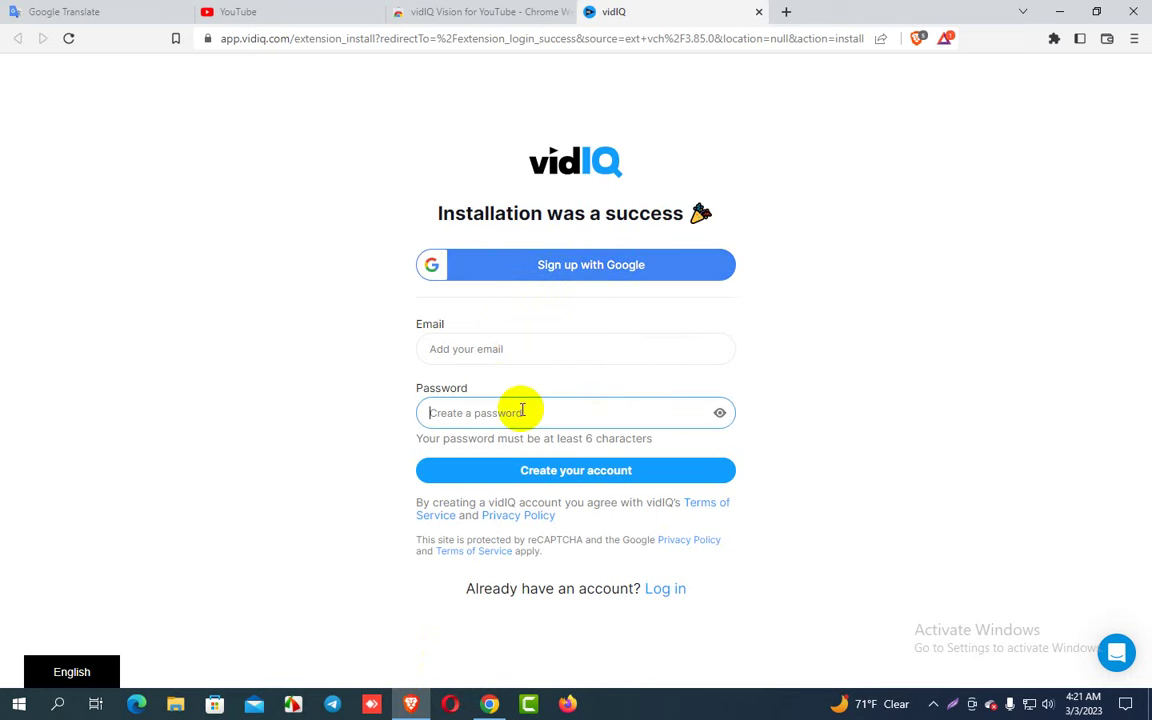
left_click(476, 347)
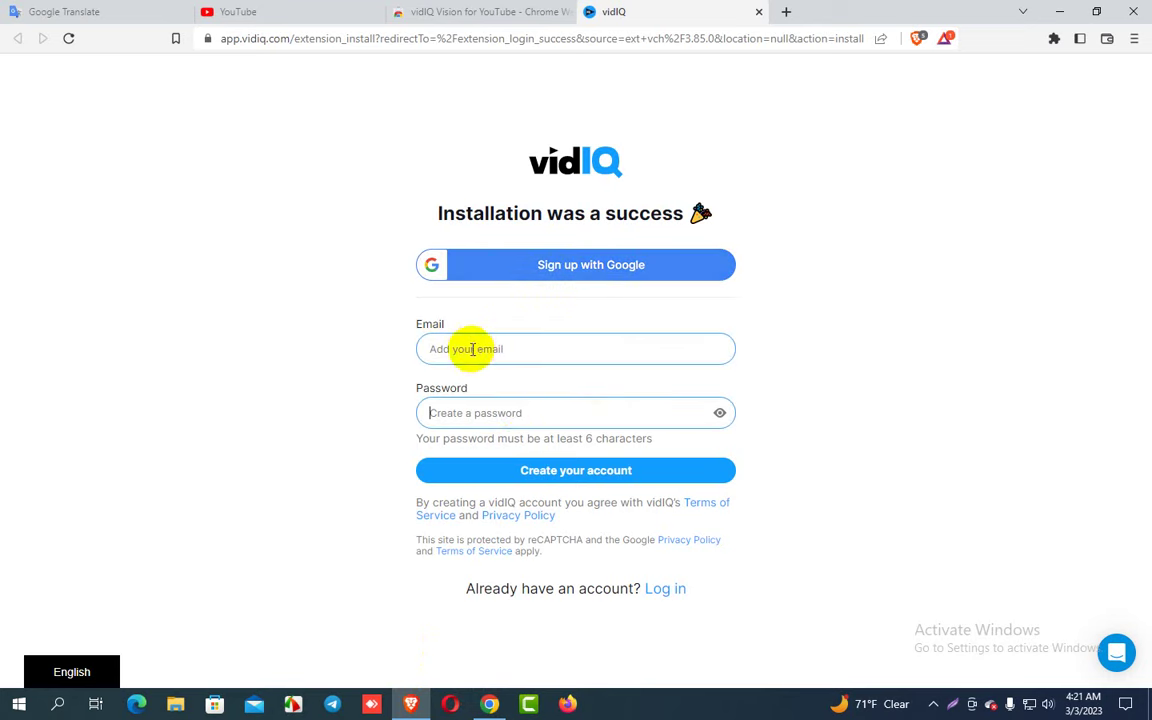
key("Tab")
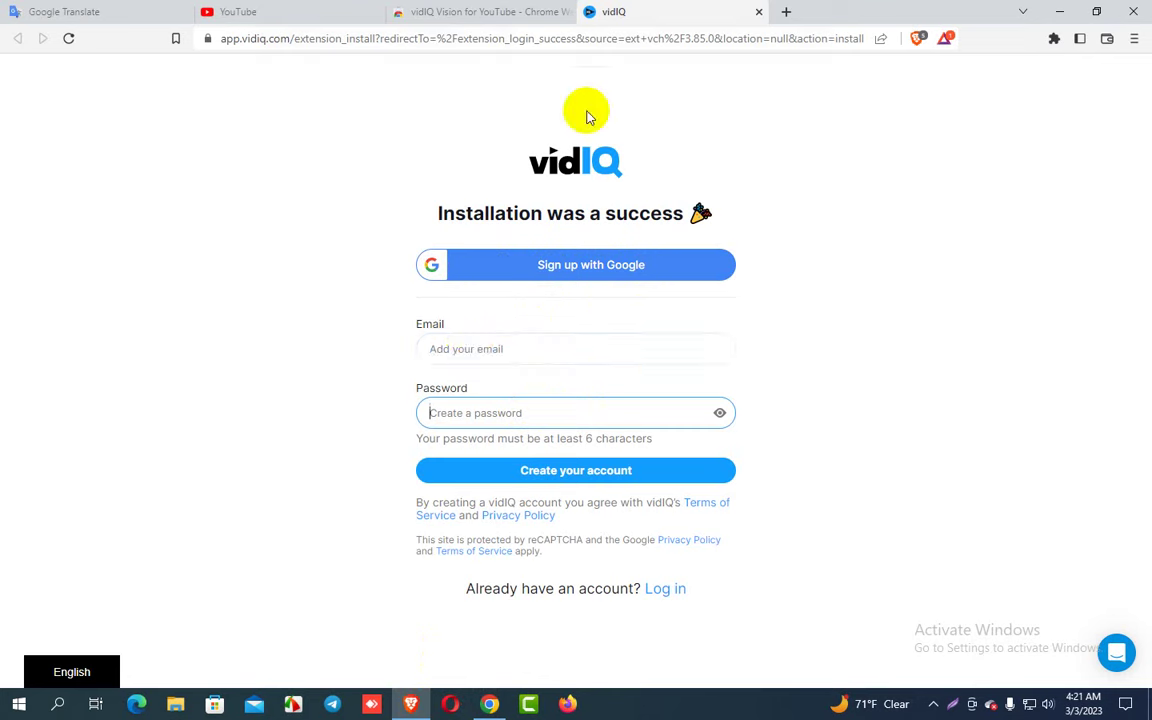
left_click(568, 272)
left_click(568, 276)
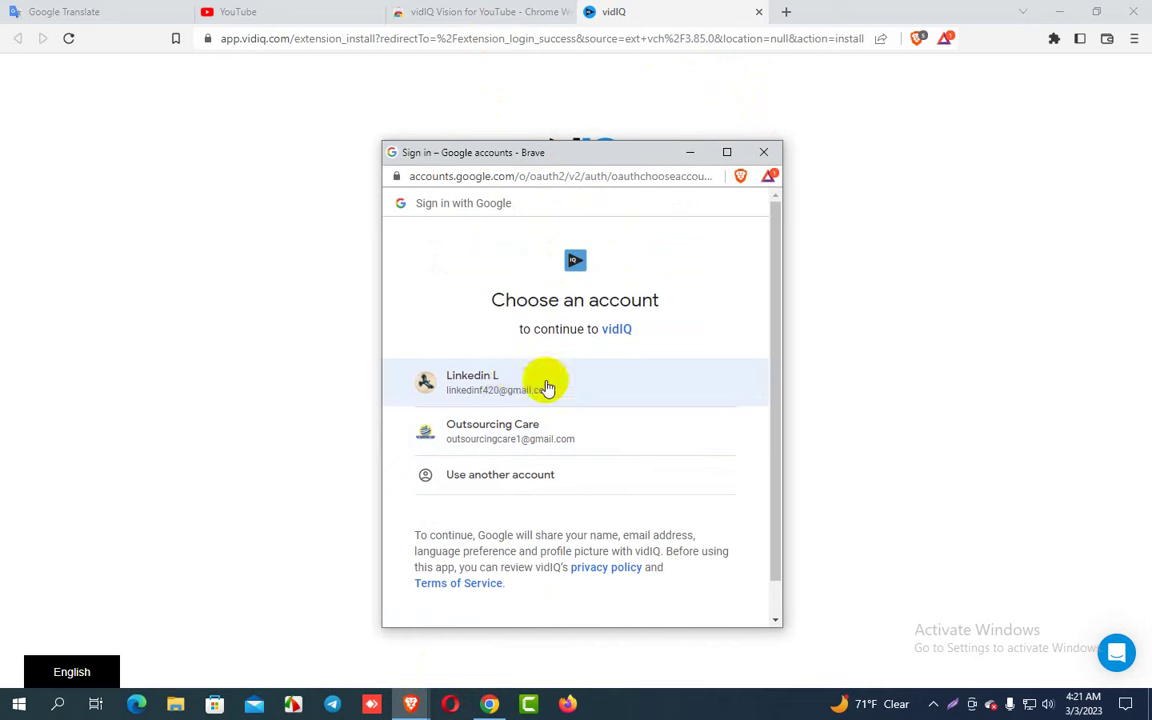
left_click(465, 385)
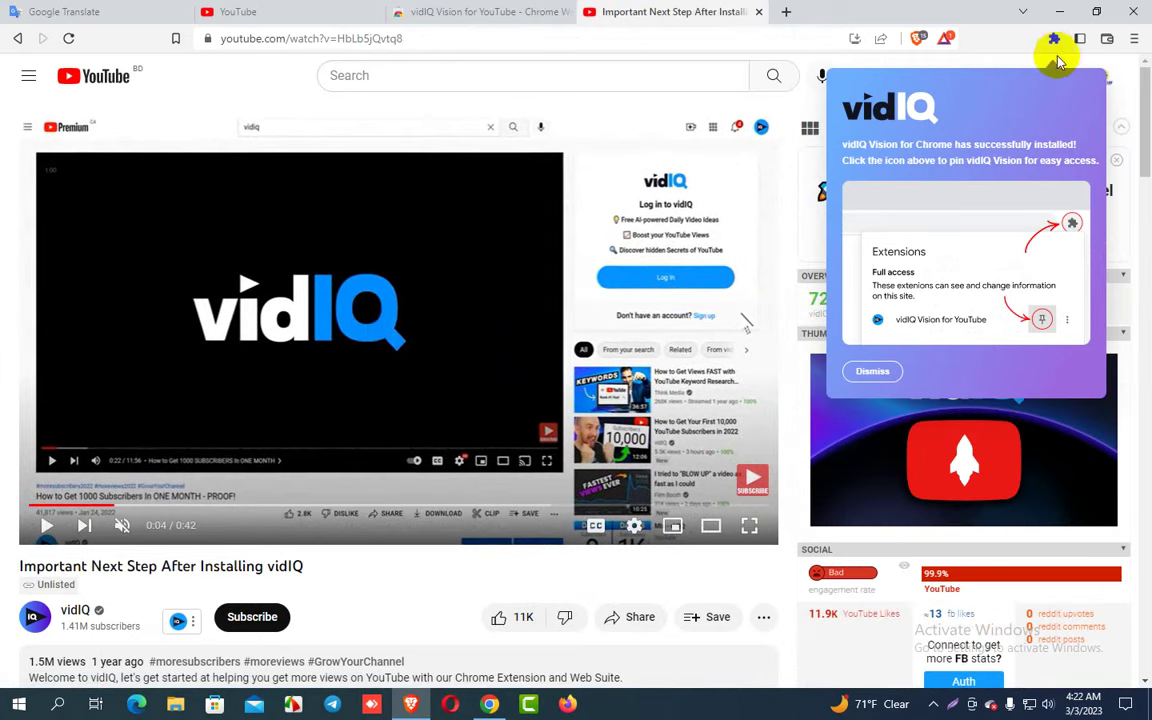
Step: Pin the vidIQ Vision extension for easy access, reload the video page and dismiss the vidIQ installation notice
left_click(1053, 40)
left_click(1016, 156)
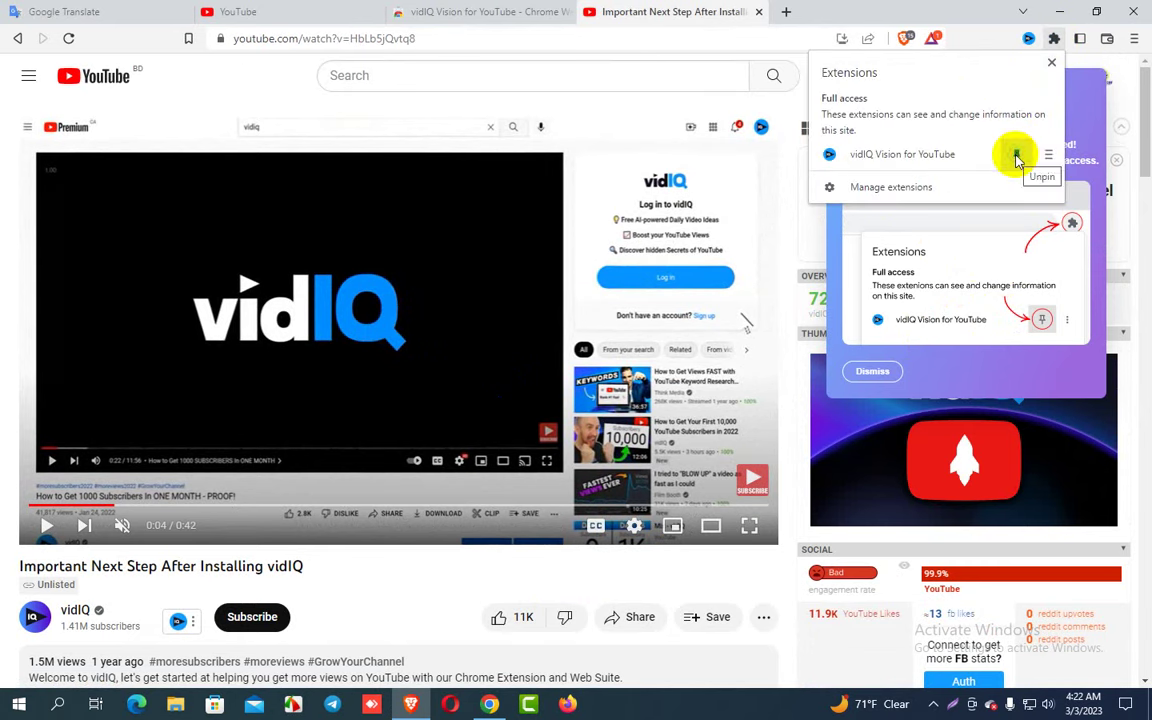
left_click(66, 38)
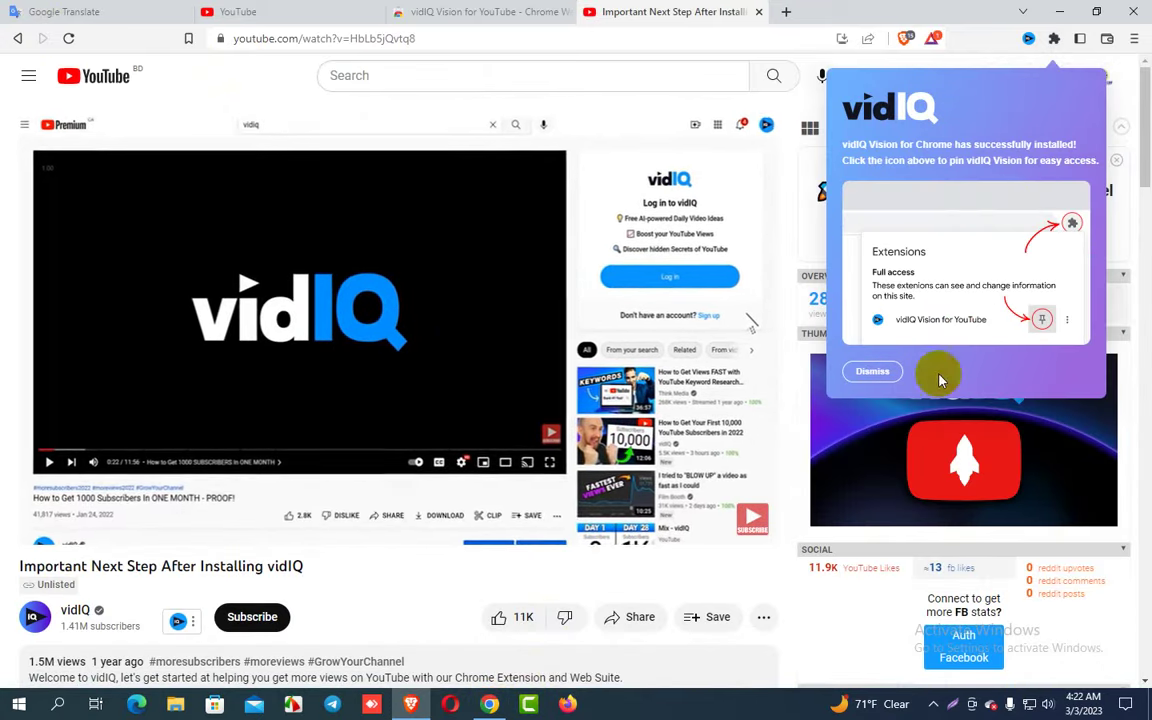
left_click(873, 371)
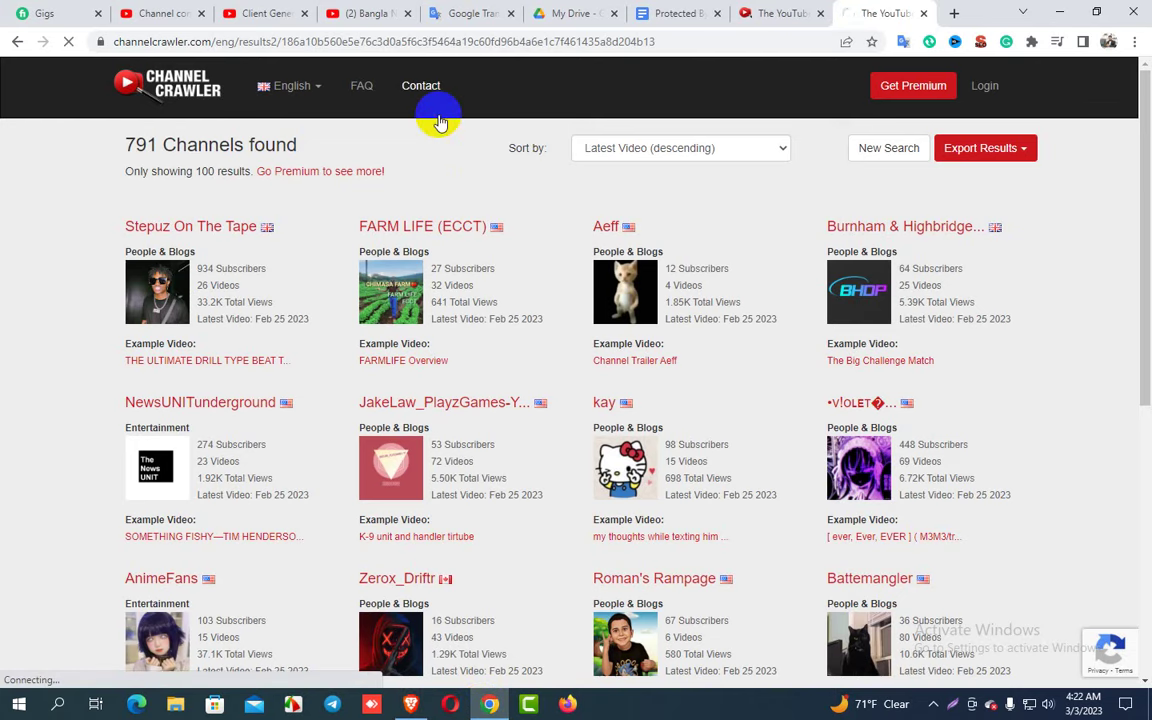
Step: In Chrome's Channel Crawler results, open the Stepuz On The Tape and FARM LIFE (ECCT) channels in separate new tabs
left_click(432, 105)
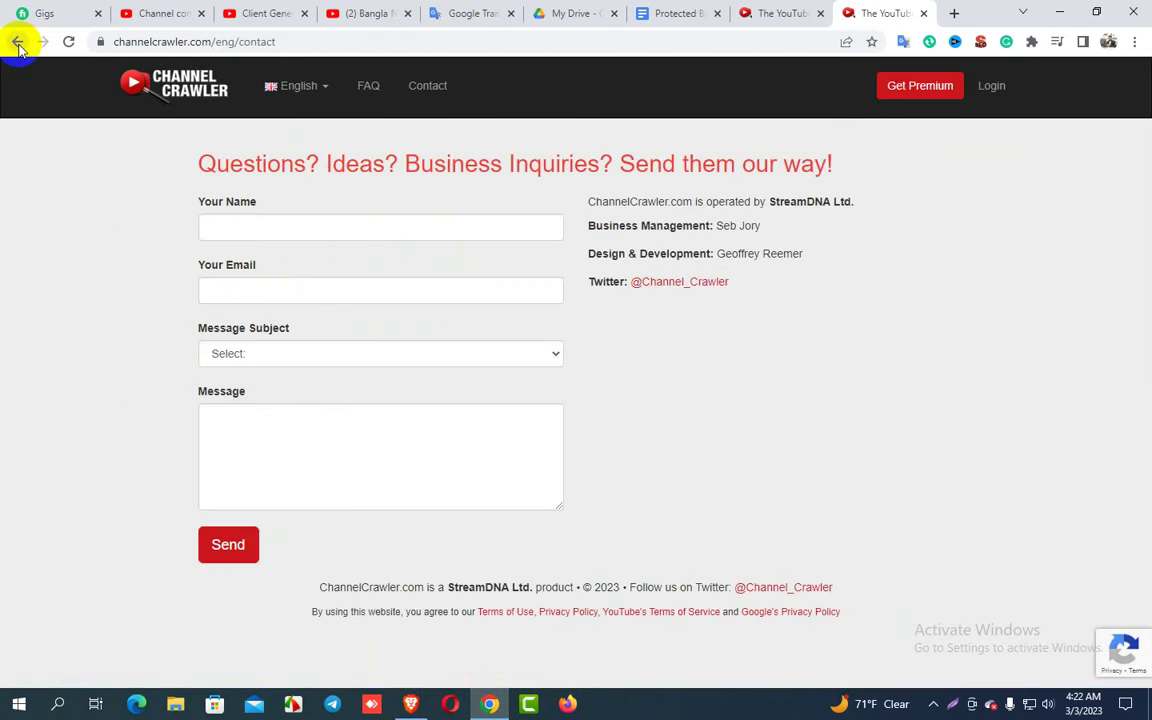
left_click(17, 42)
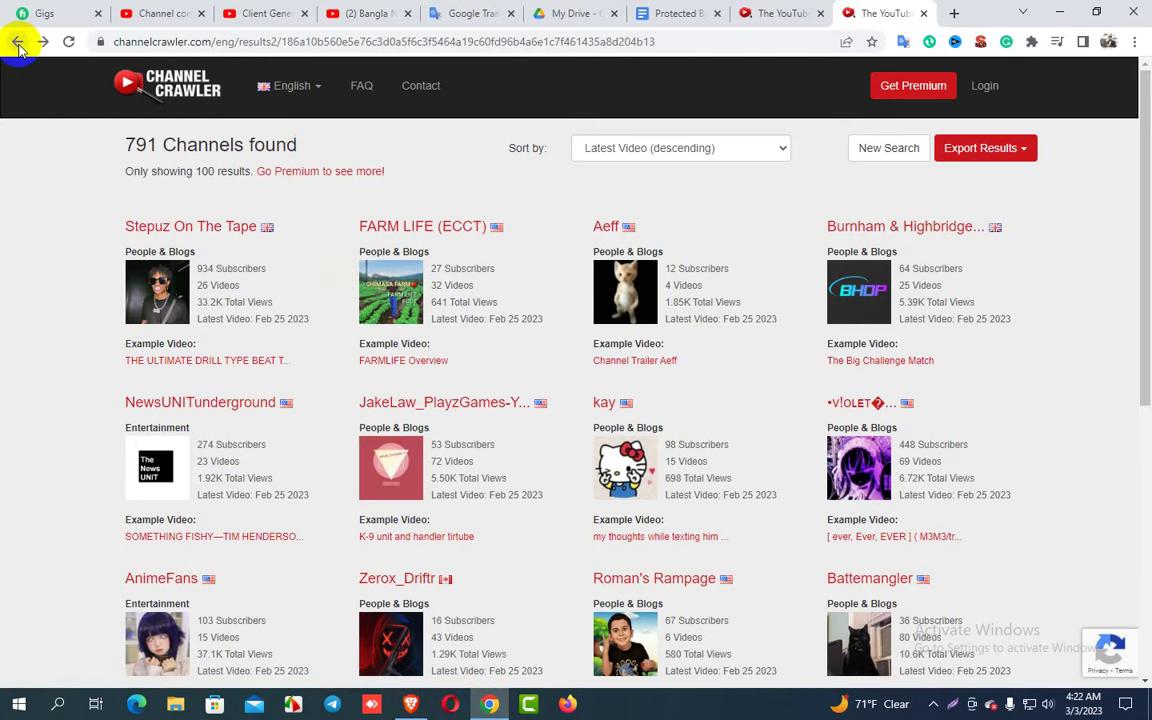
right_click(220, 230)
left_click(262, 241)
right_click(426, 231)
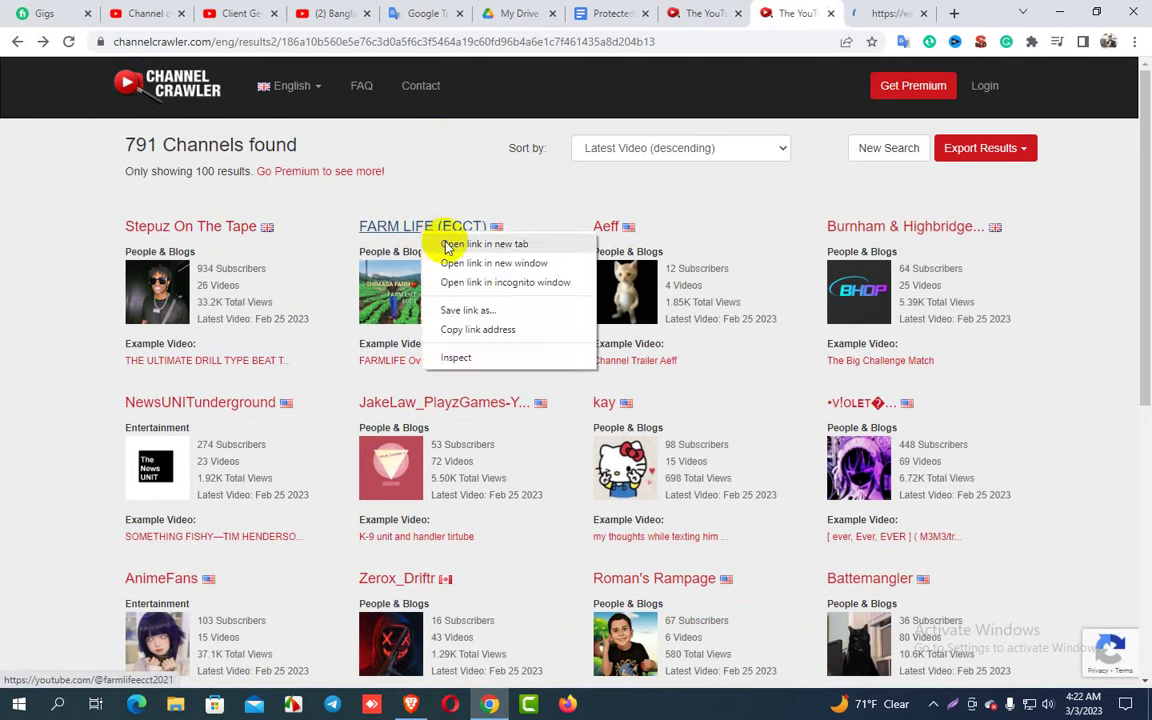
left_click(472, 243)
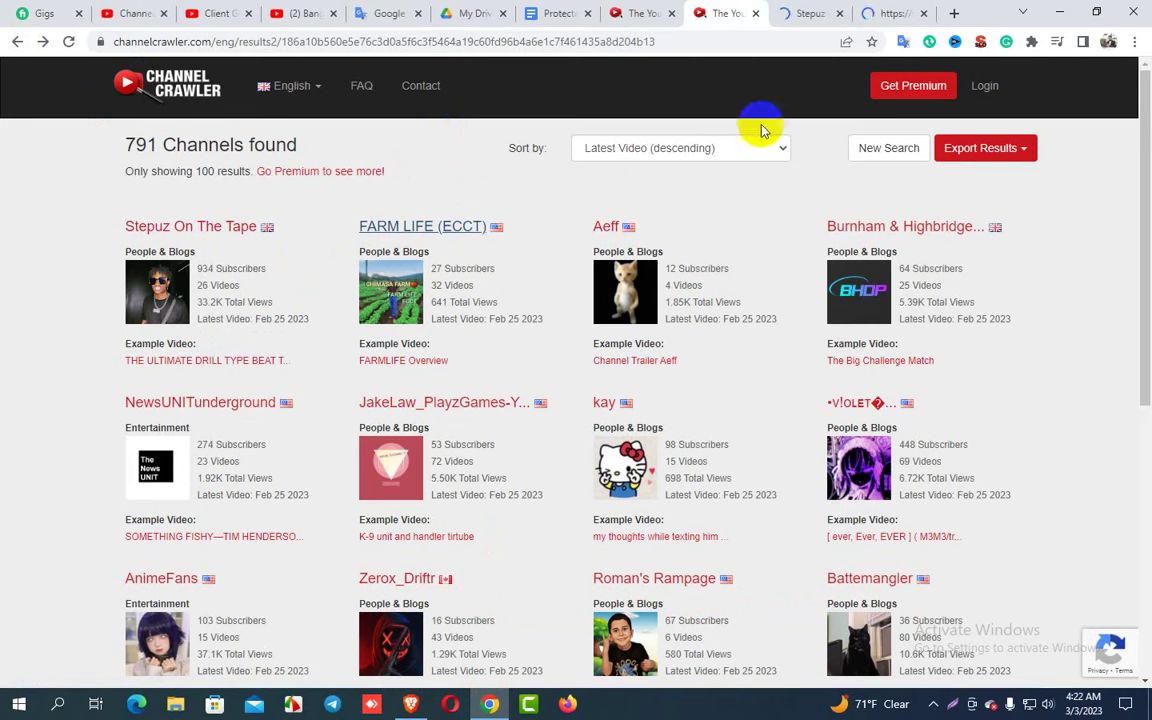
Step: Examine the home page of the Stepuz On The Tape channel, including its videos and featured channel
left_click(800, 14)
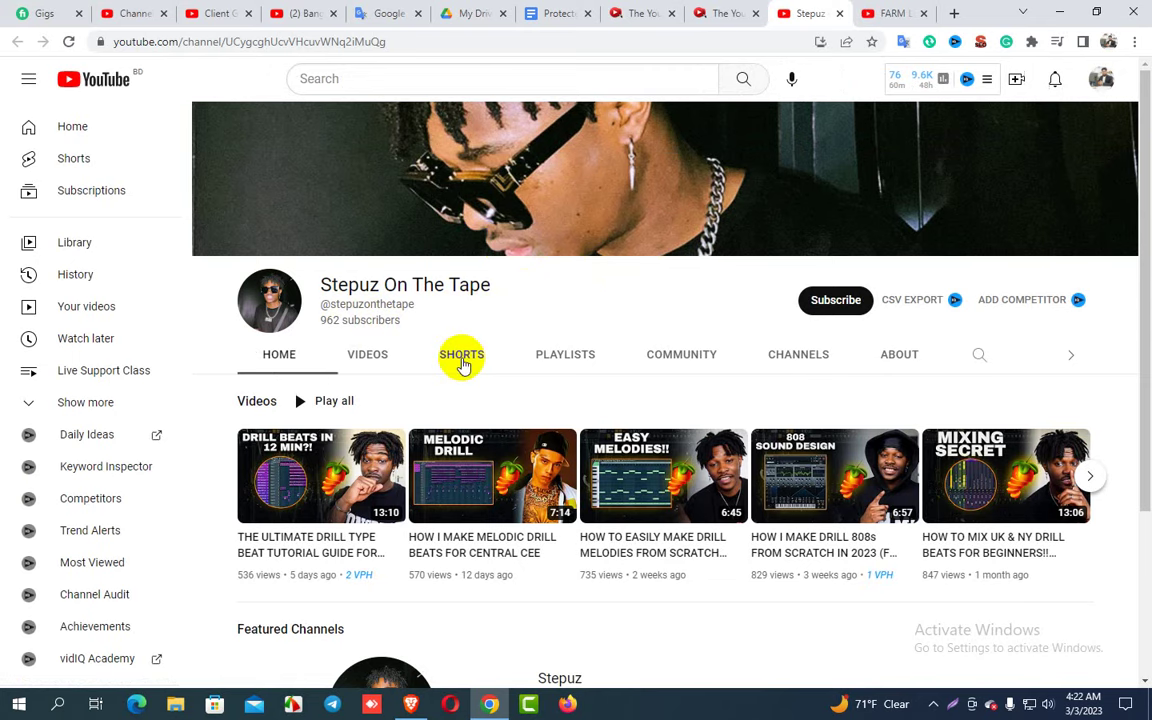
scroll(463, 362, "down", 1)
left_click(453, 416)
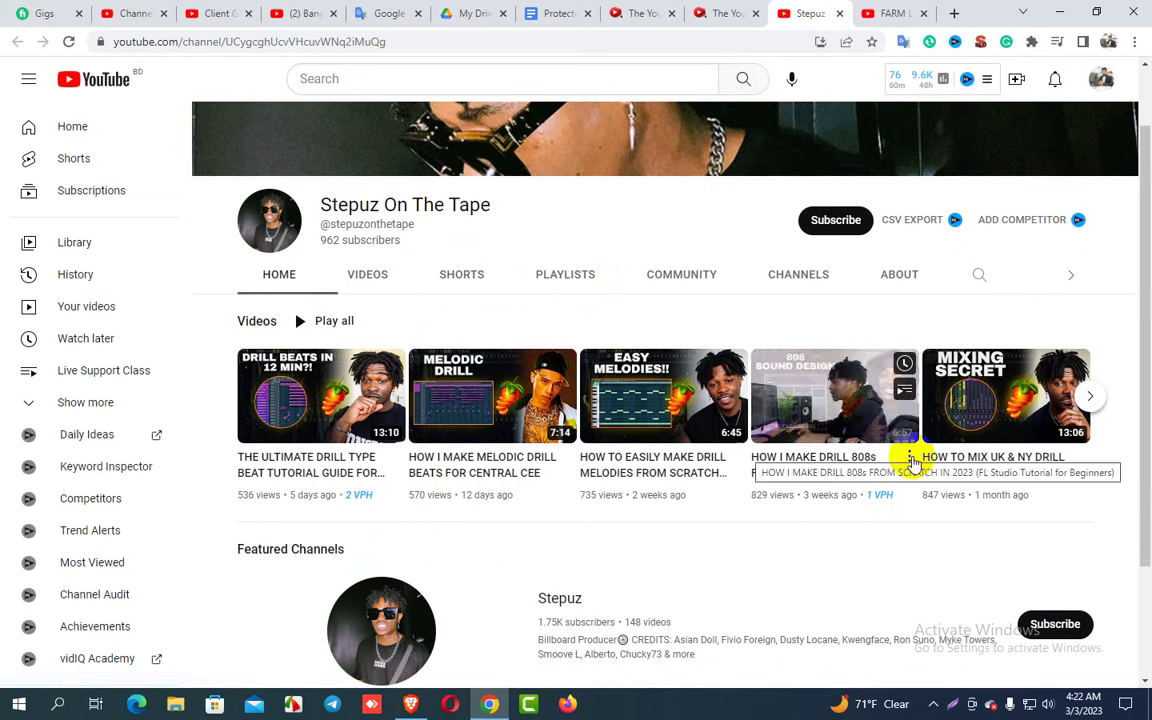
scroll(660, 435, "down", 2)
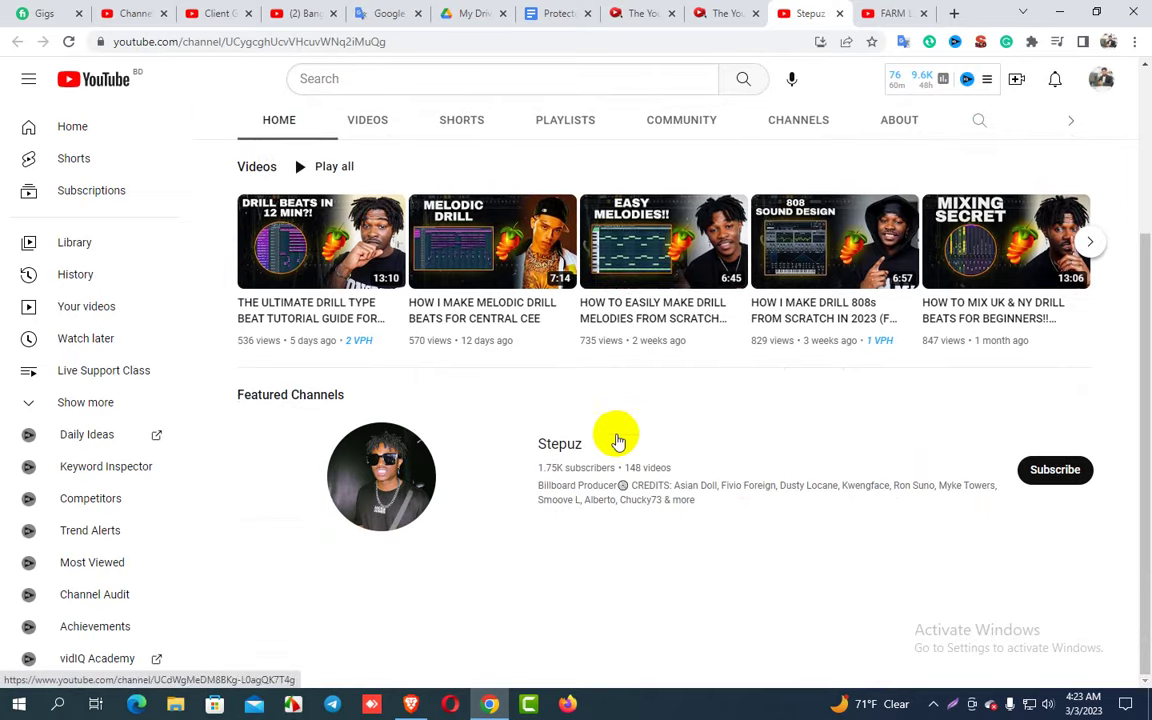
scroll(560, 410, "up", 3)
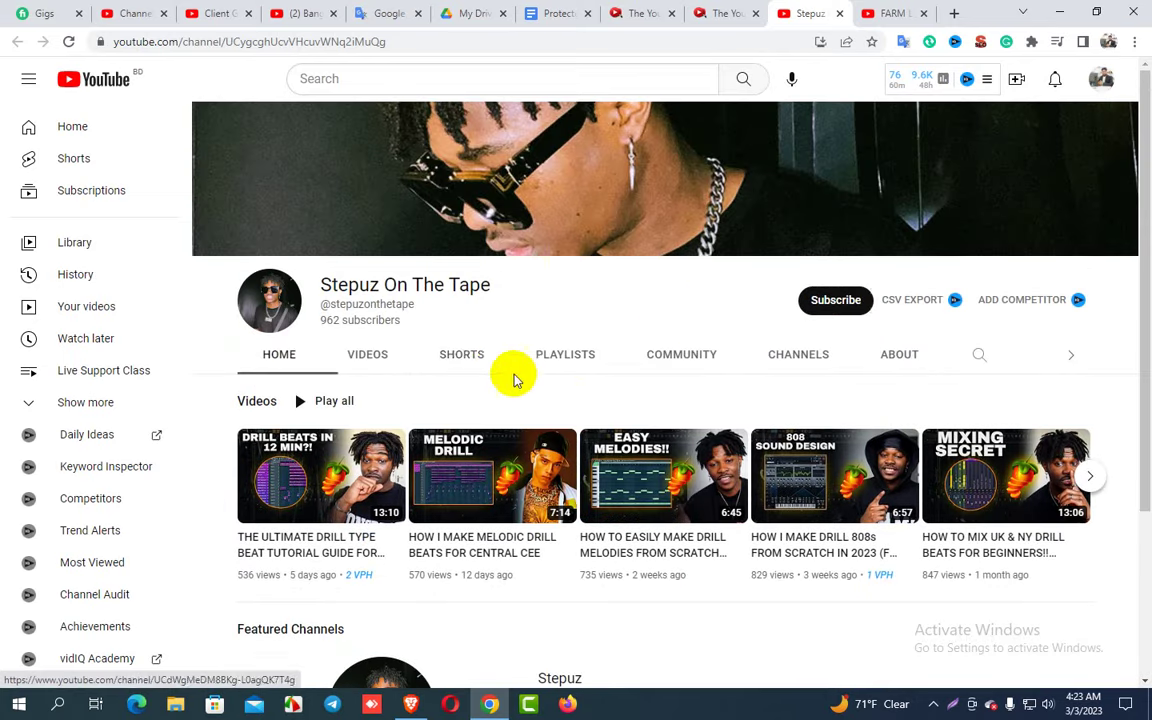
Step: Look through the channel's uploaded videos, open "HOW I MAKE MELODIC DRILL BEATS FOR CENTRAL CEE" and pause playback
left_click(364, 358)
scroll(545, 320, "down", 5)
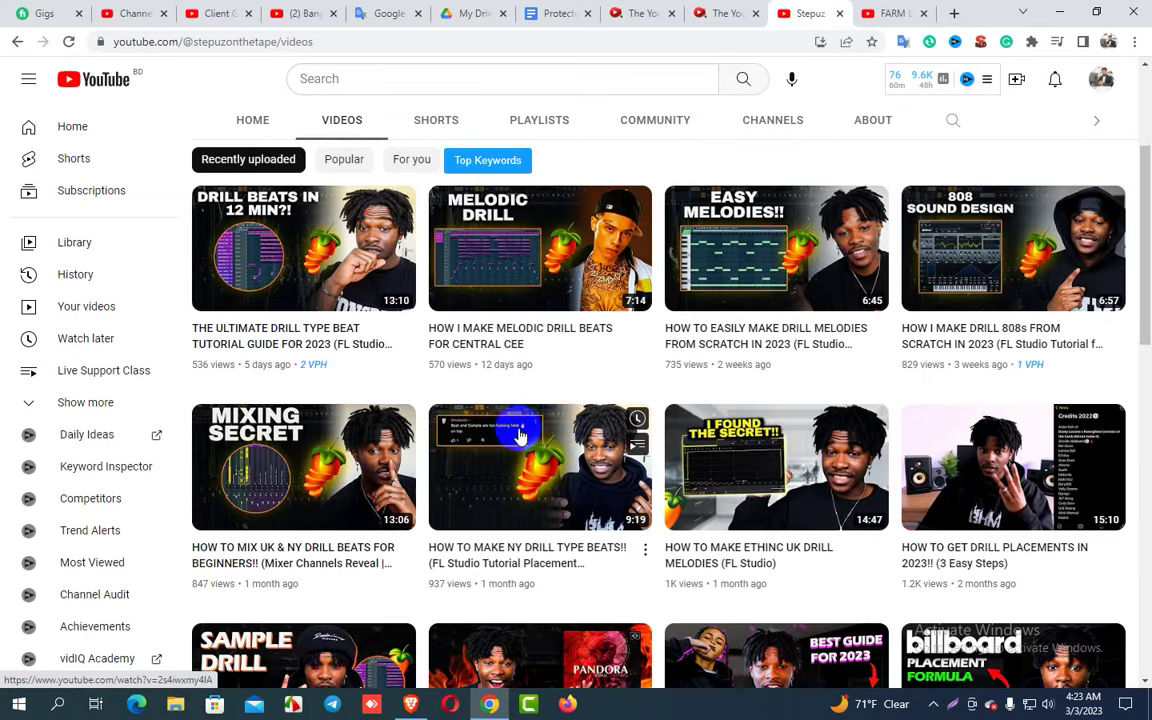
scroll(823, 478, "down", 4)
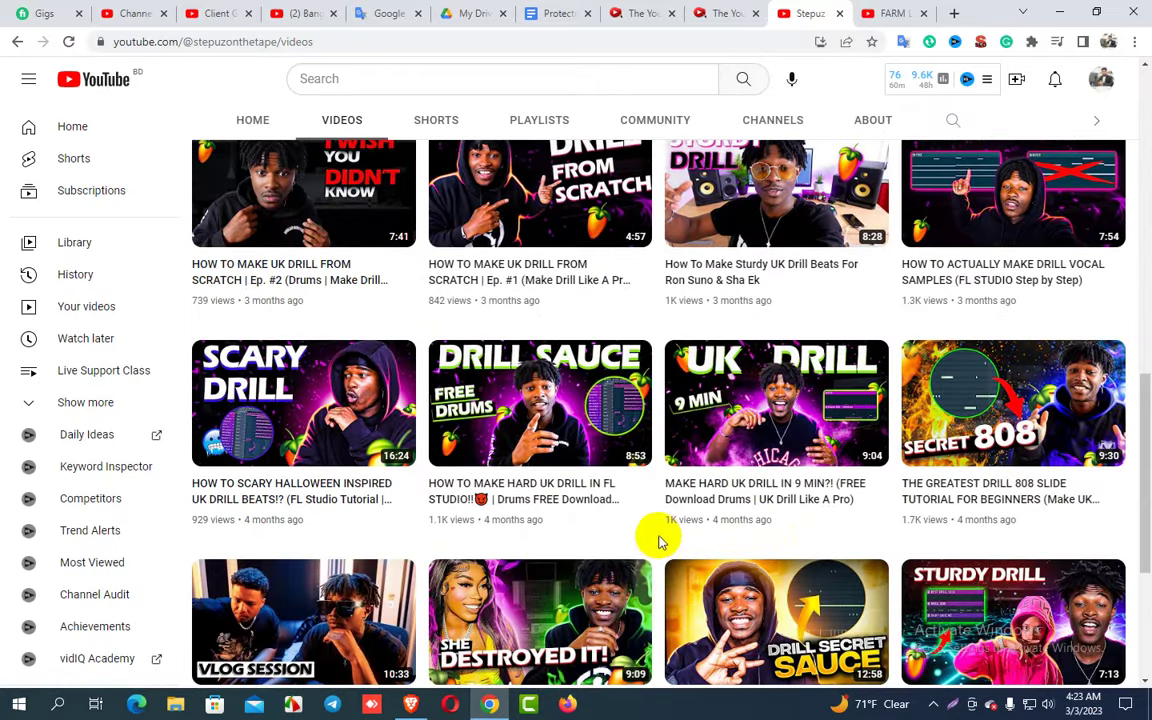
scroll(655, 534, "up", 10)
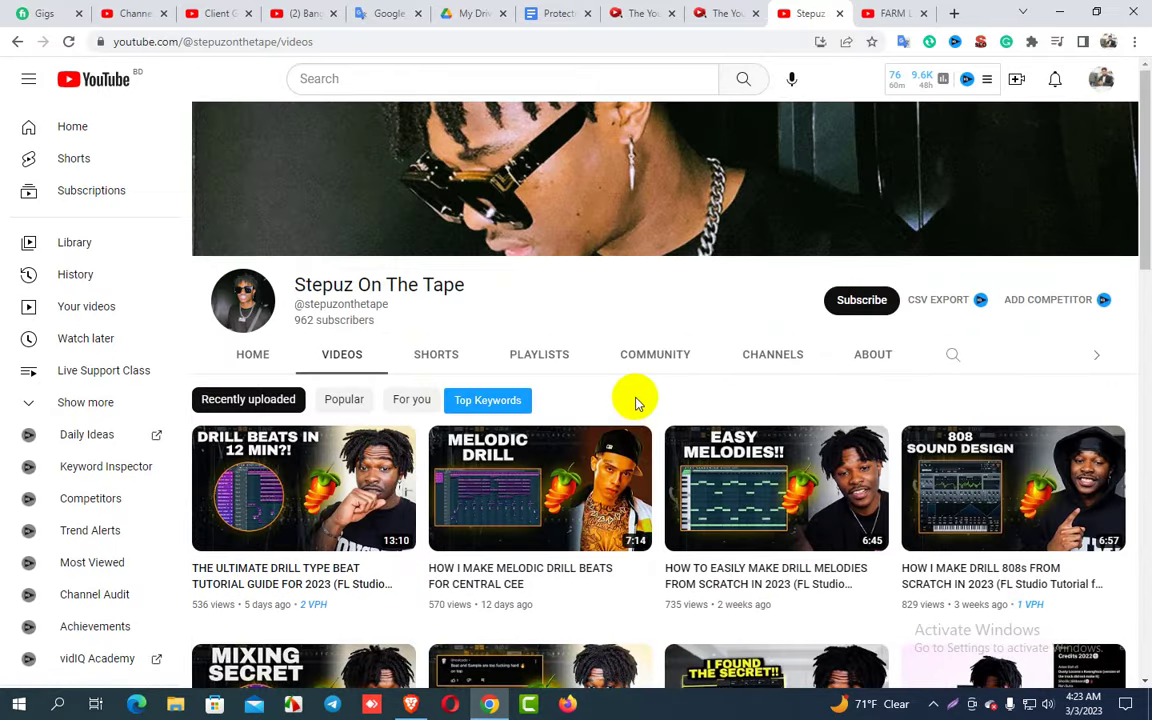
left_click(557, 477)
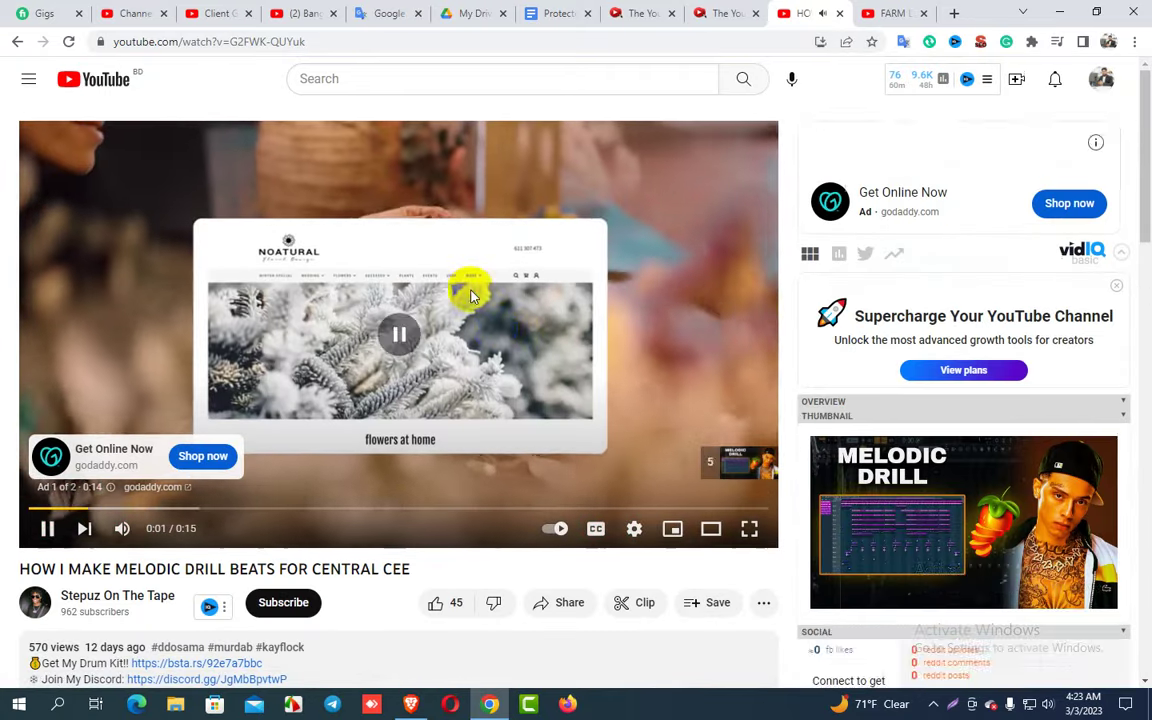
left_click(501, 329)
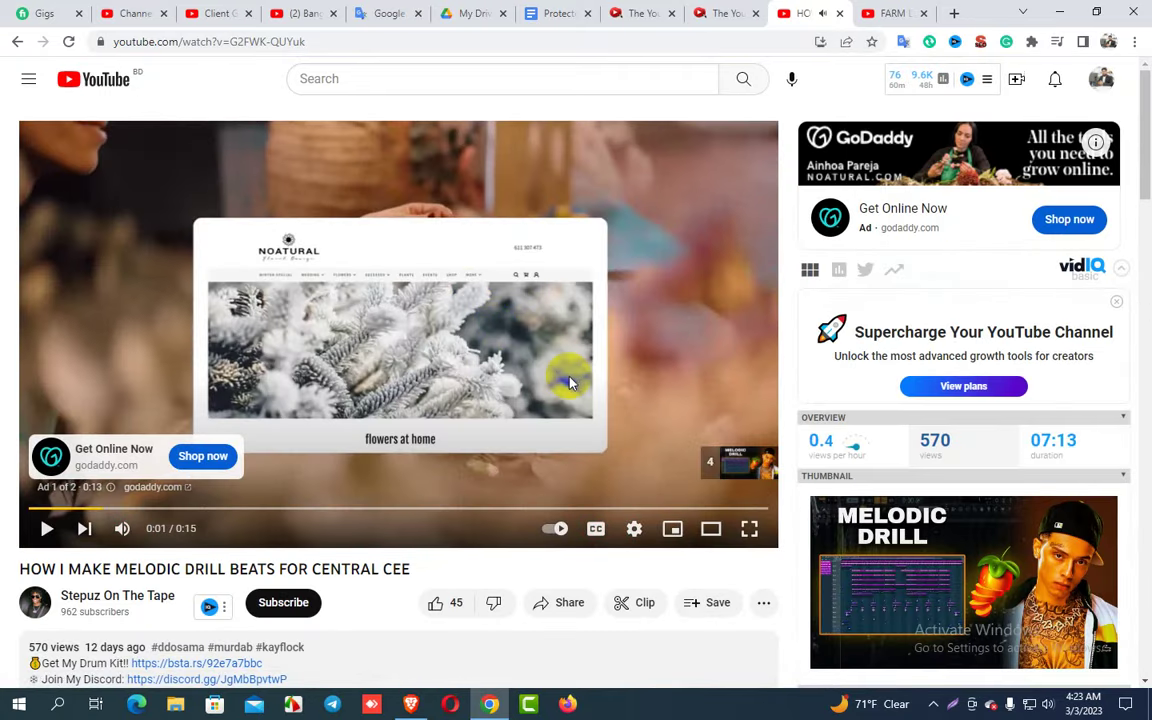
Step: Examine the vidIQ statistics, optimization checklist and video tags of the "HOW I MAKE MELODIC DRILL BEATS FOR CENTRAL CEE" video
scroll(566, 381, "down", 3)
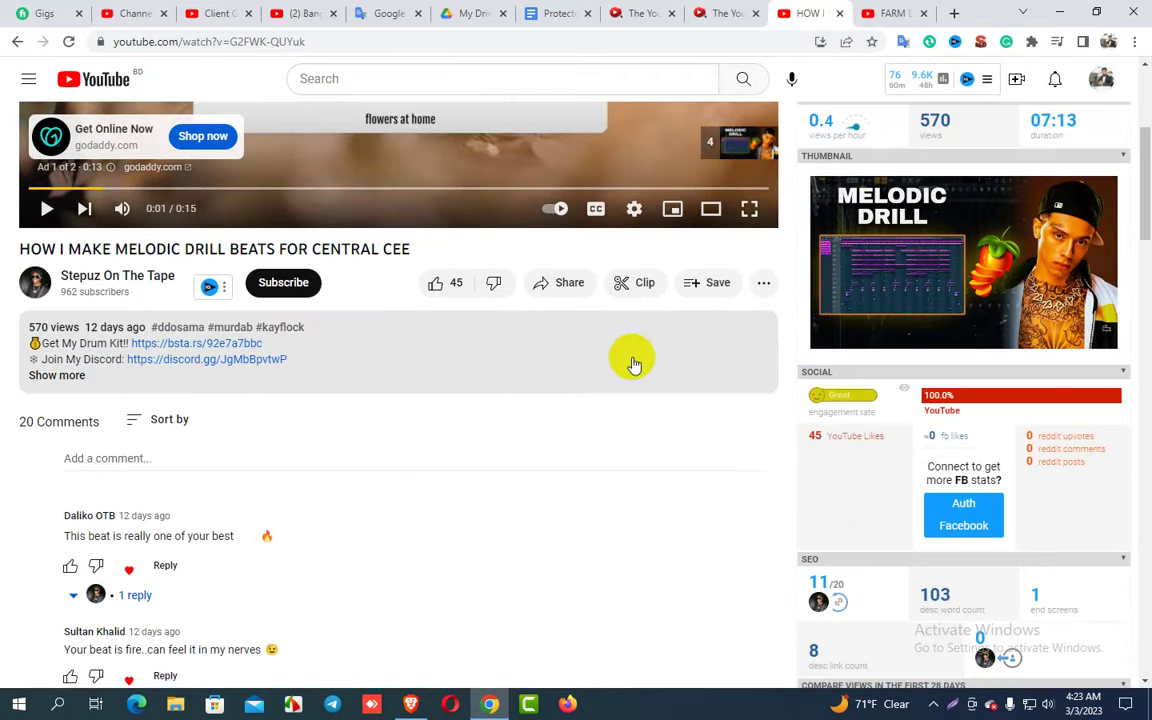
scroll(633, 364, "down", 3)
scroll(609, 368, "down", 3)
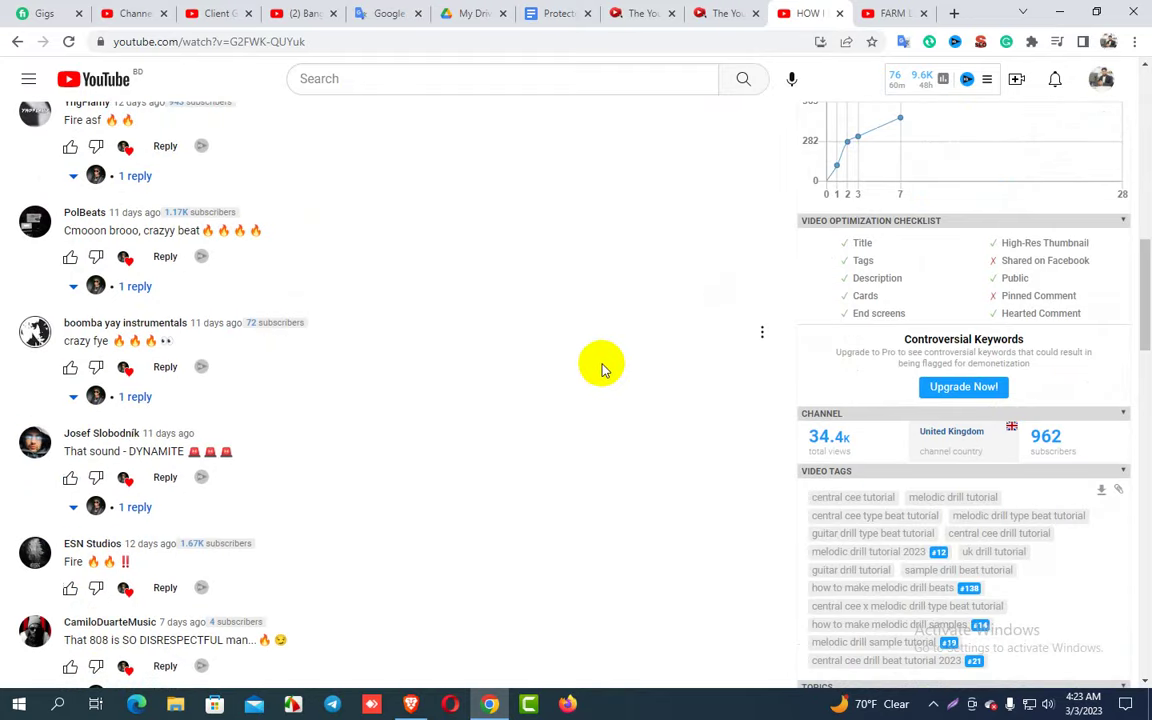
scroll(600, 366, "down", 2)
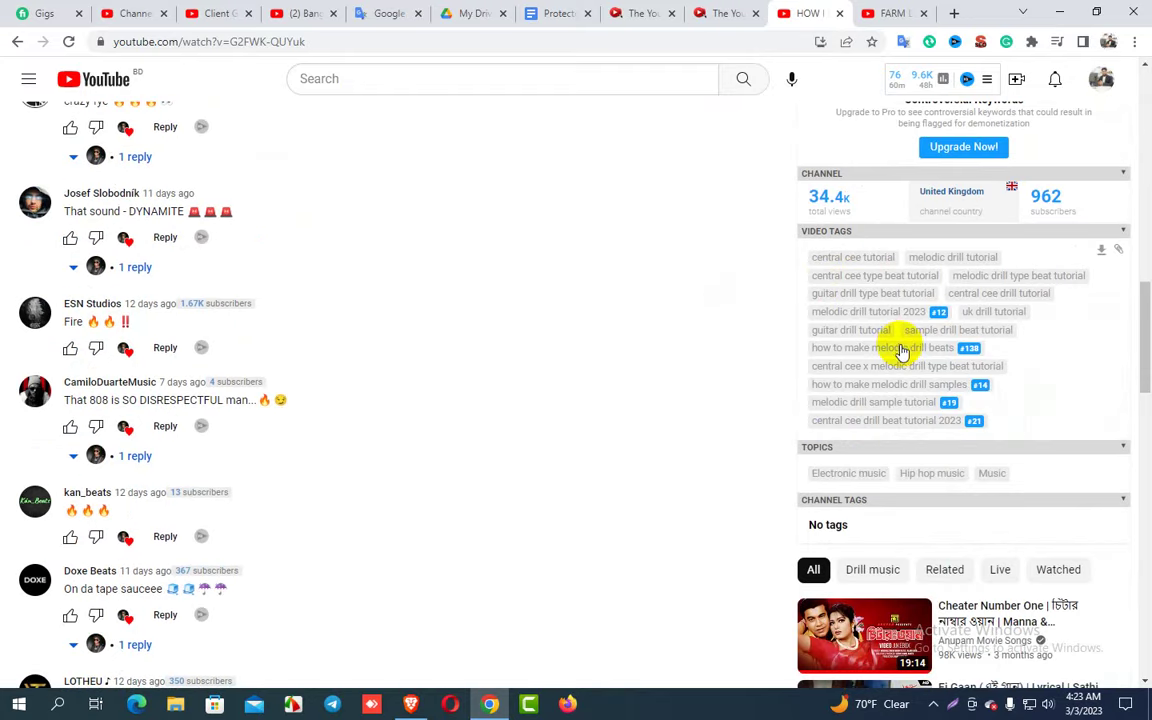
scroll(903, 352, "down", 2)
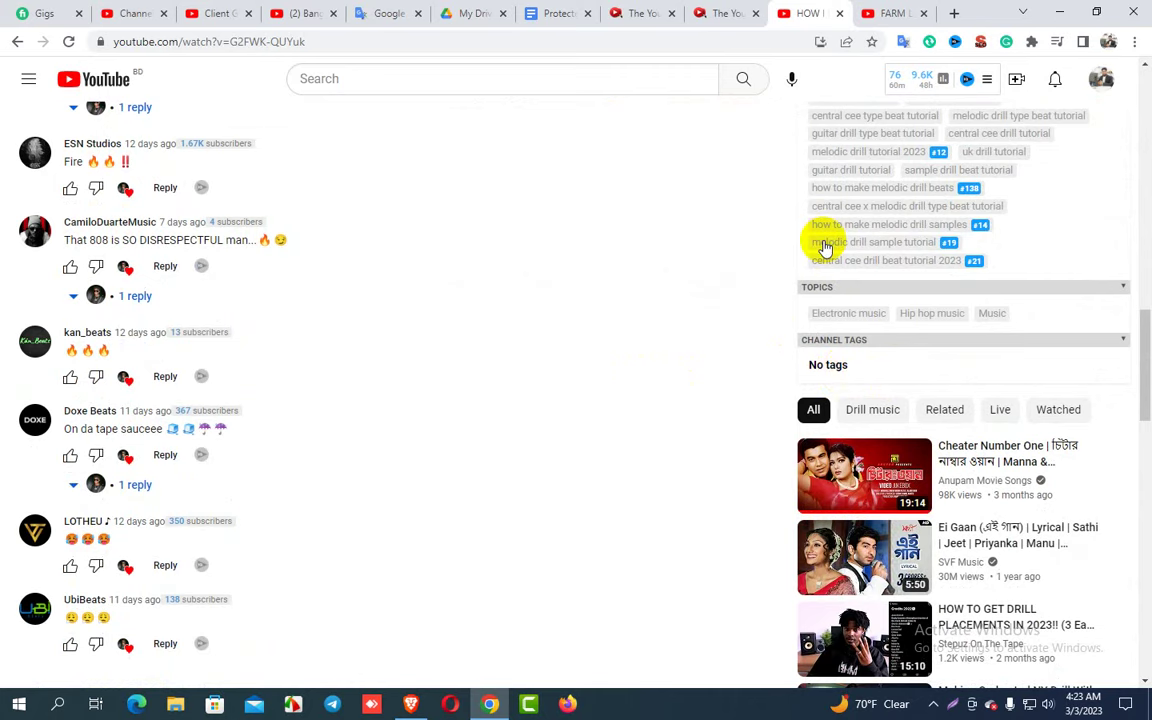
scroll(825, 246, "up", 10)
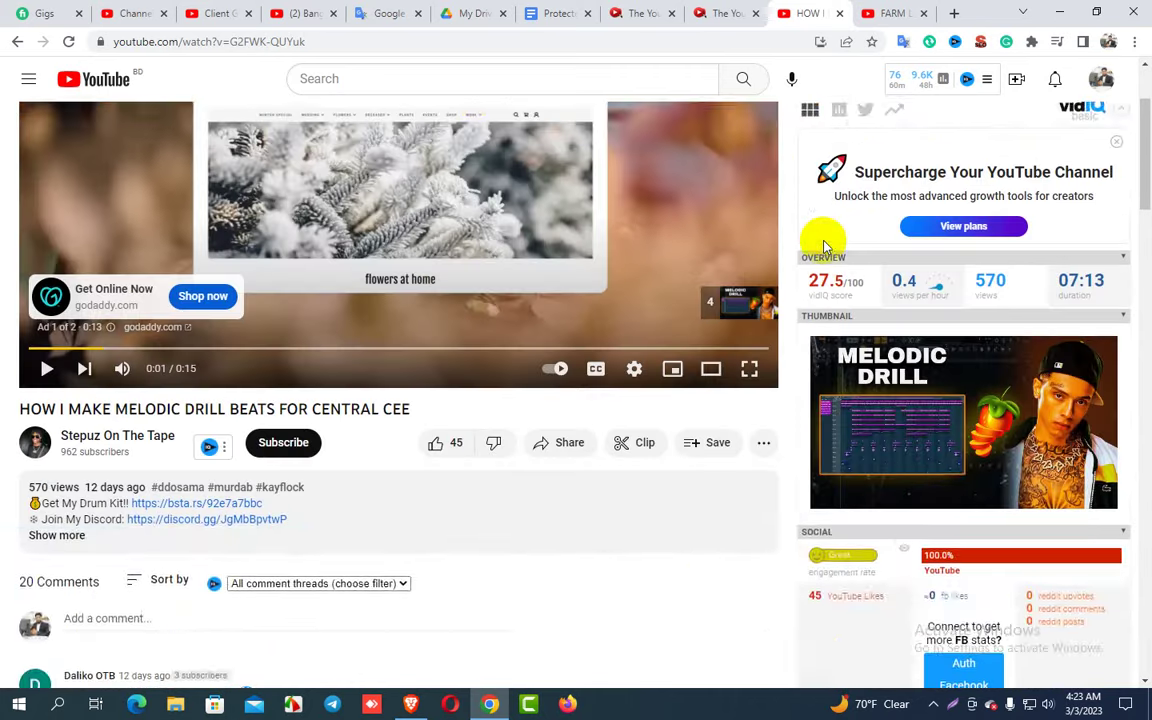
scroll(825, 246, "up", 2)
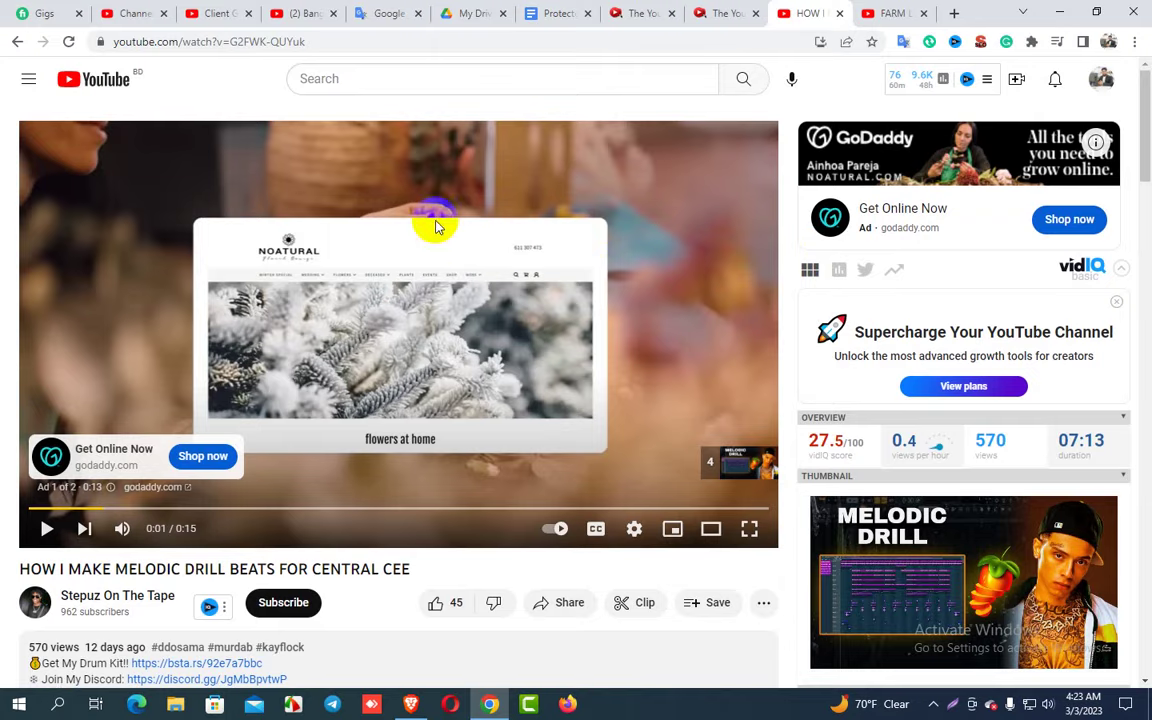
Step: Close the Stepuz On The Tape video and open "SOYA BEANS FOR THE FIRST TIME- FARMLIFE" from the FARM LIFE (ECCT) channel's uploads
left_click(817, 39)
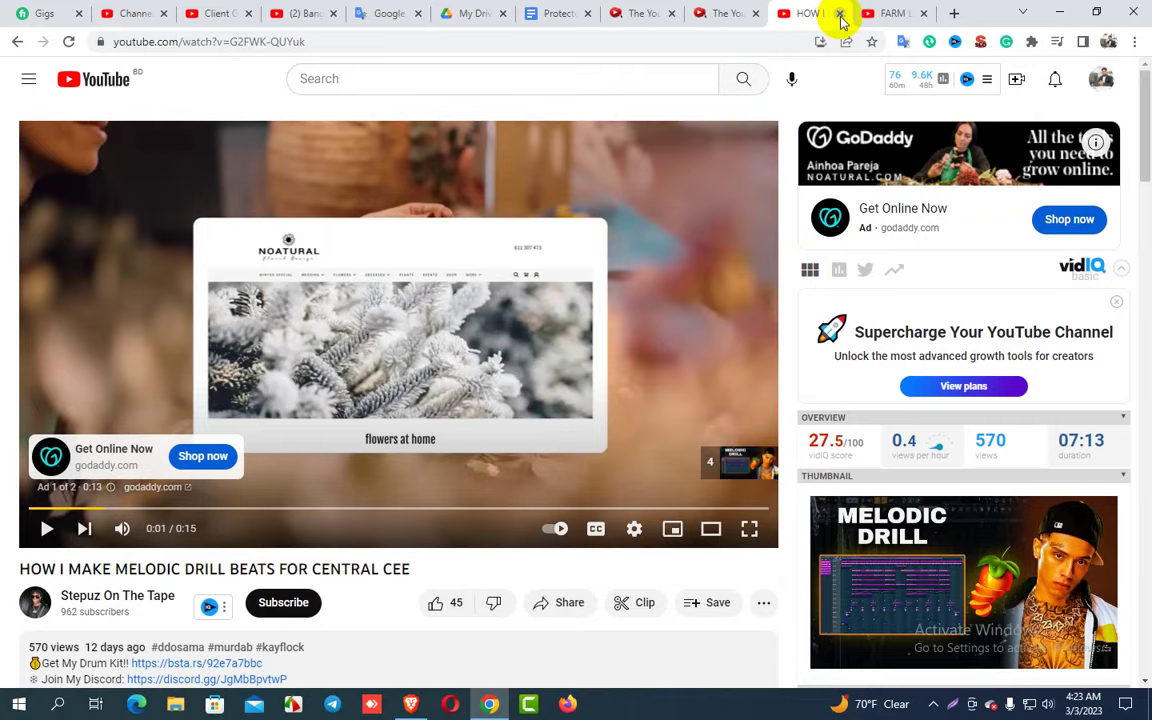
left_click(840, 14)
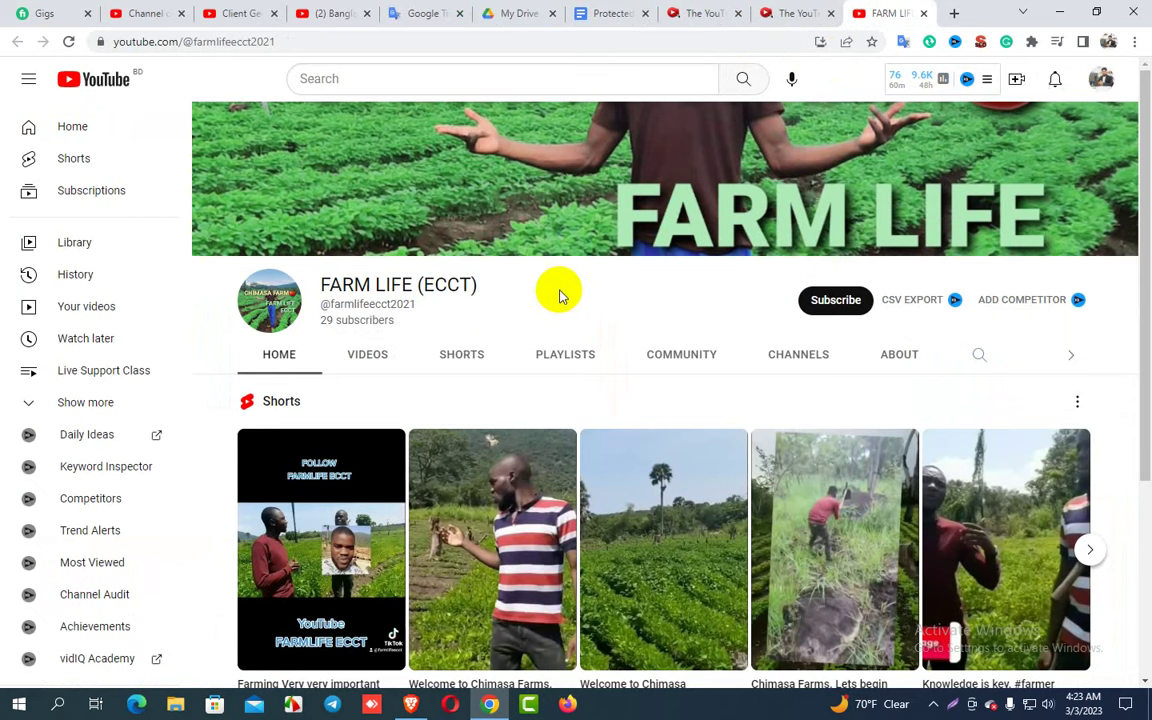
left_click(383, 354)
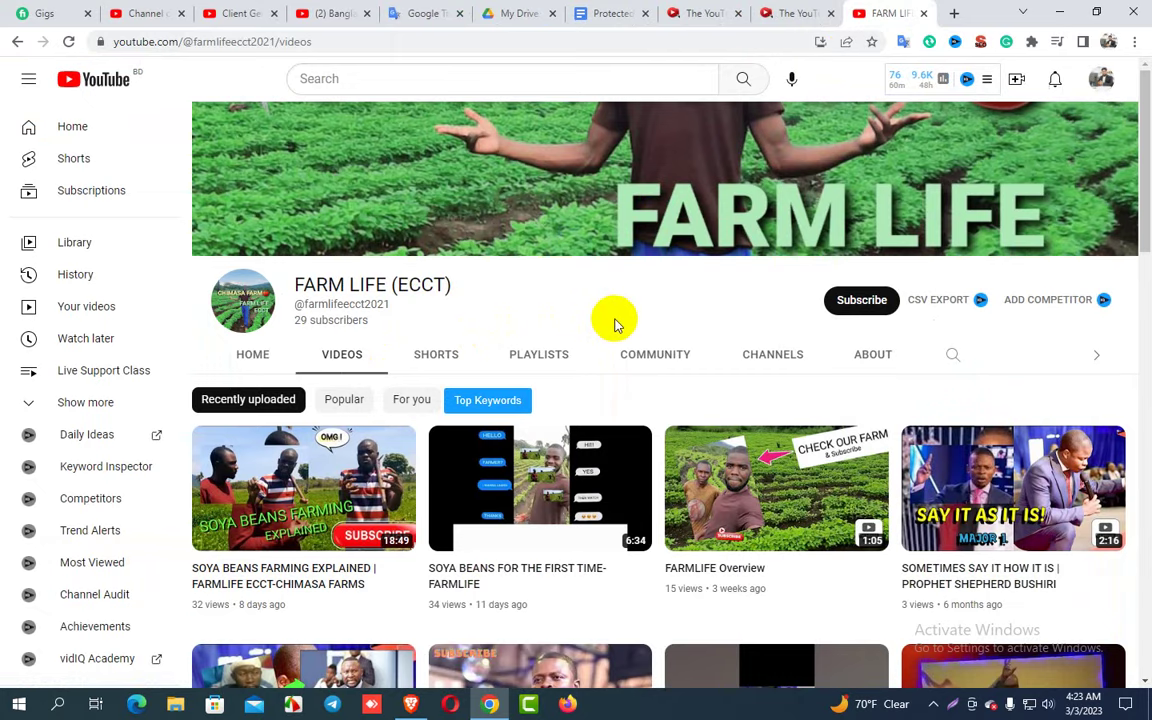
scroll(615, 325, "down", 1)
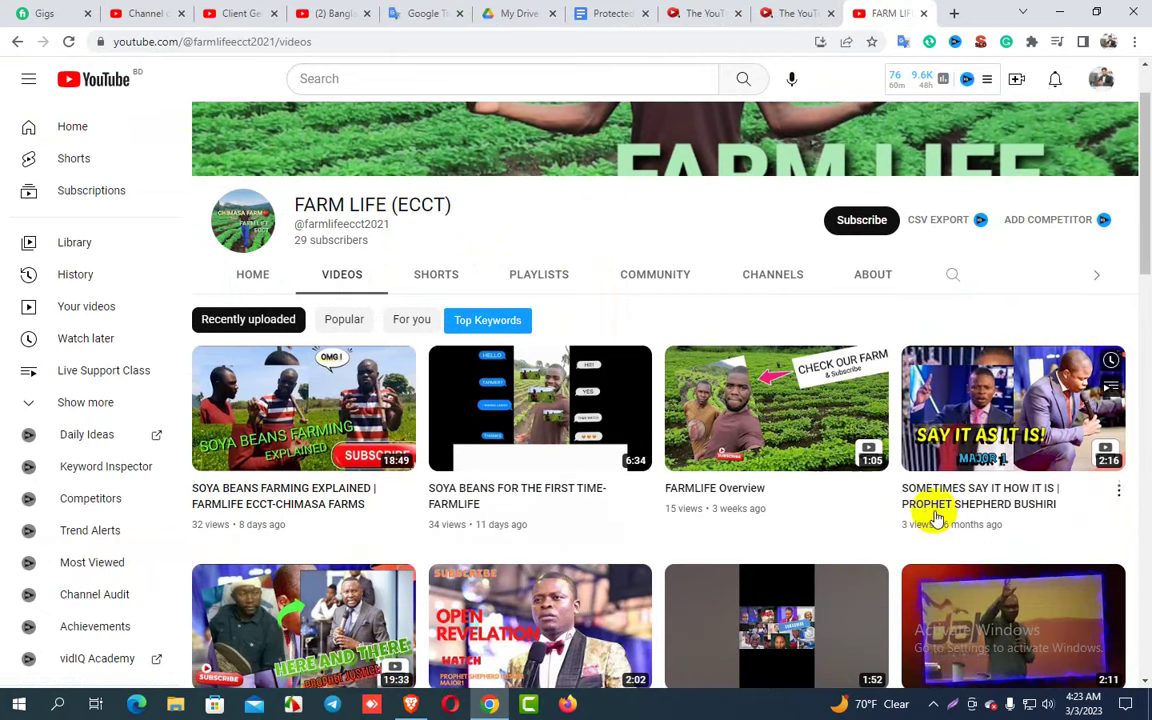
left_click(512, 388)
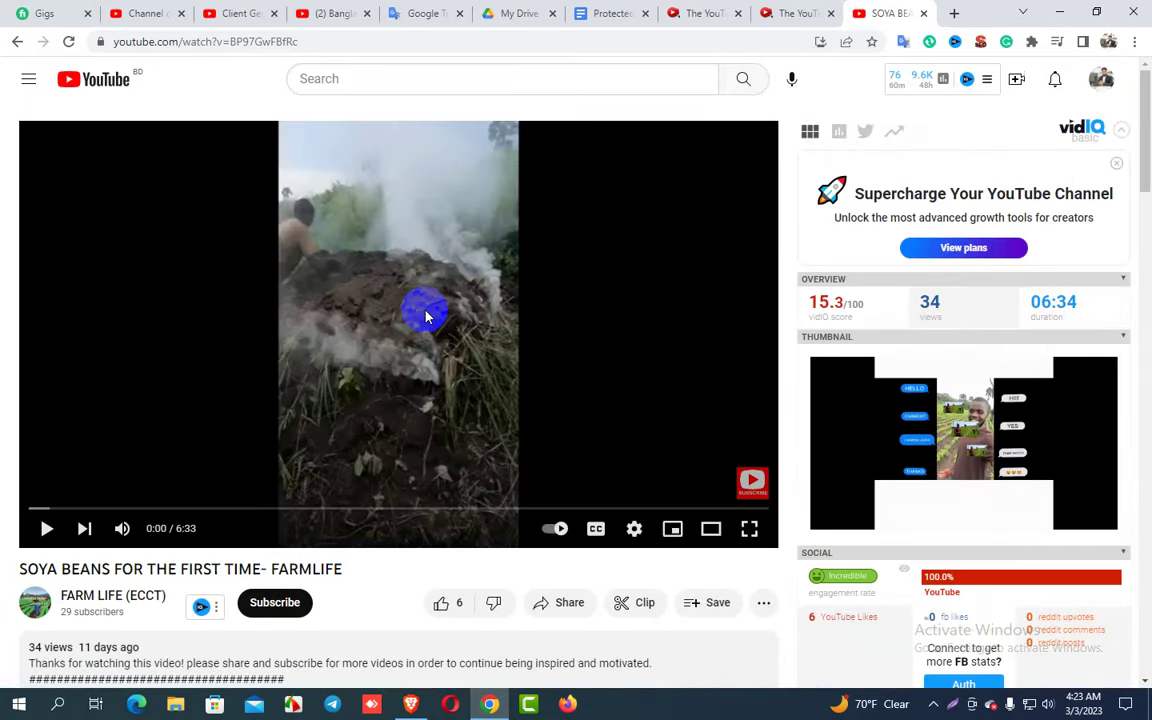
Step: Examine the soya beans video's description, comments and vidIQ data, including the tag requirement in the optimization checklist, video tags and channel tags
scroll(468, 310, "down", 5)
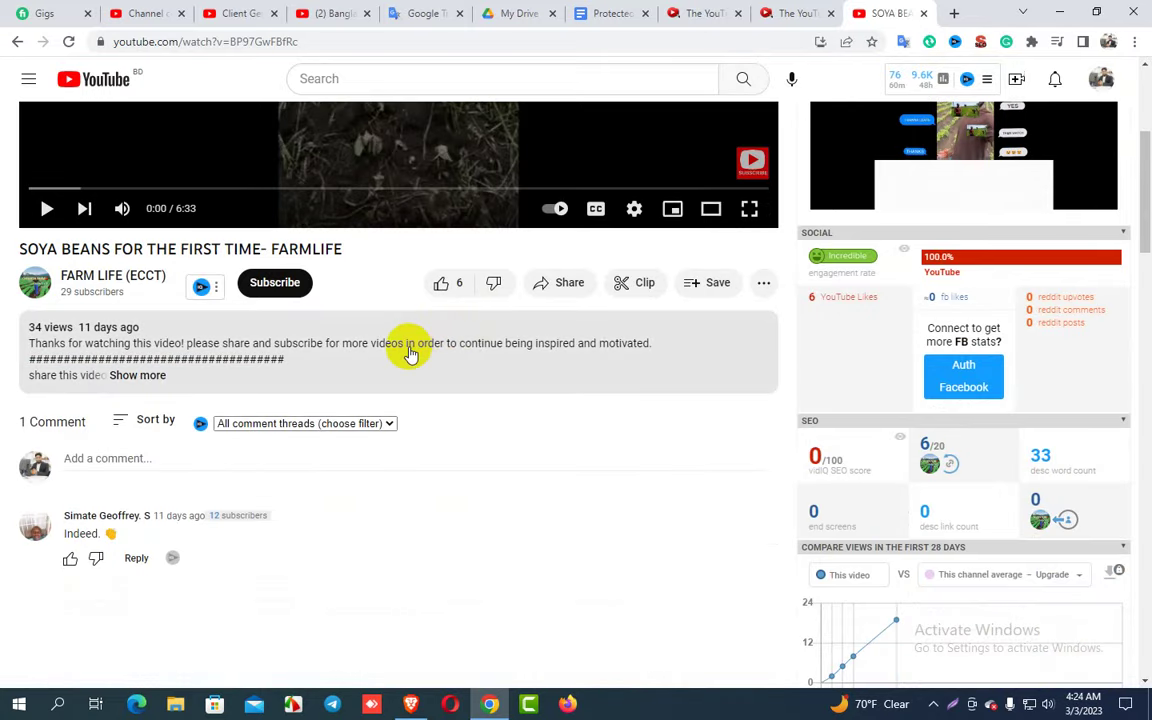
scroll(410, 350, "down", 10)
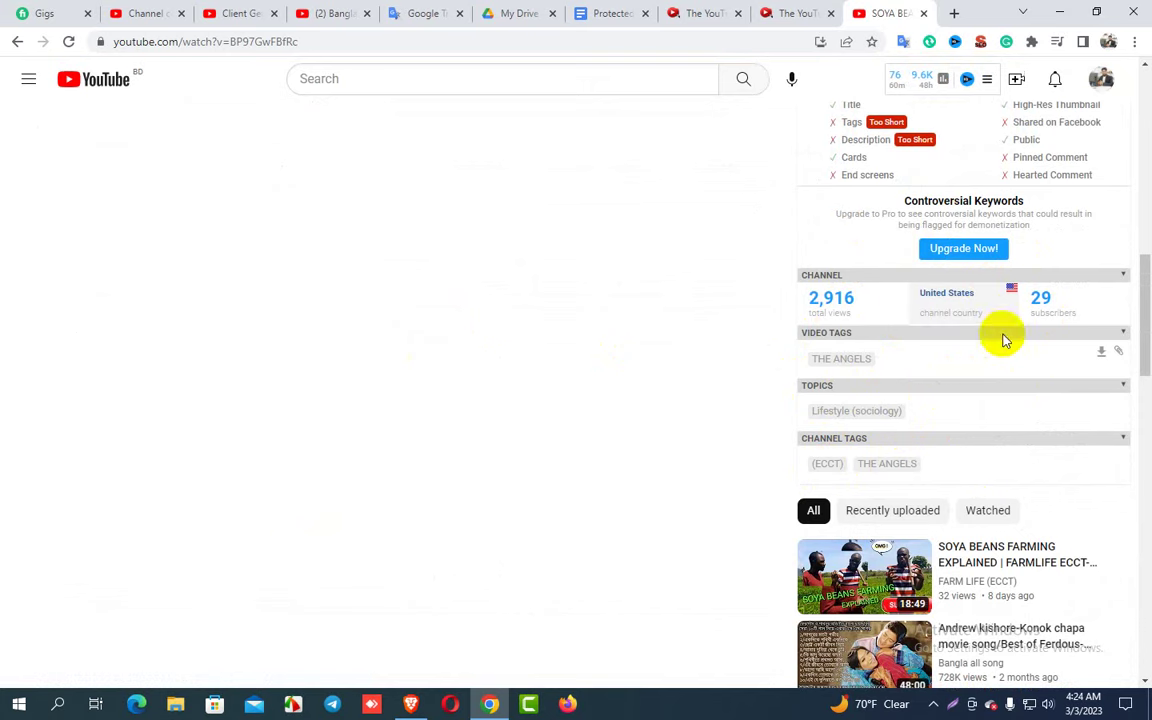
scroll(905, 347, "up", 2)
mouse_move(868, 358)
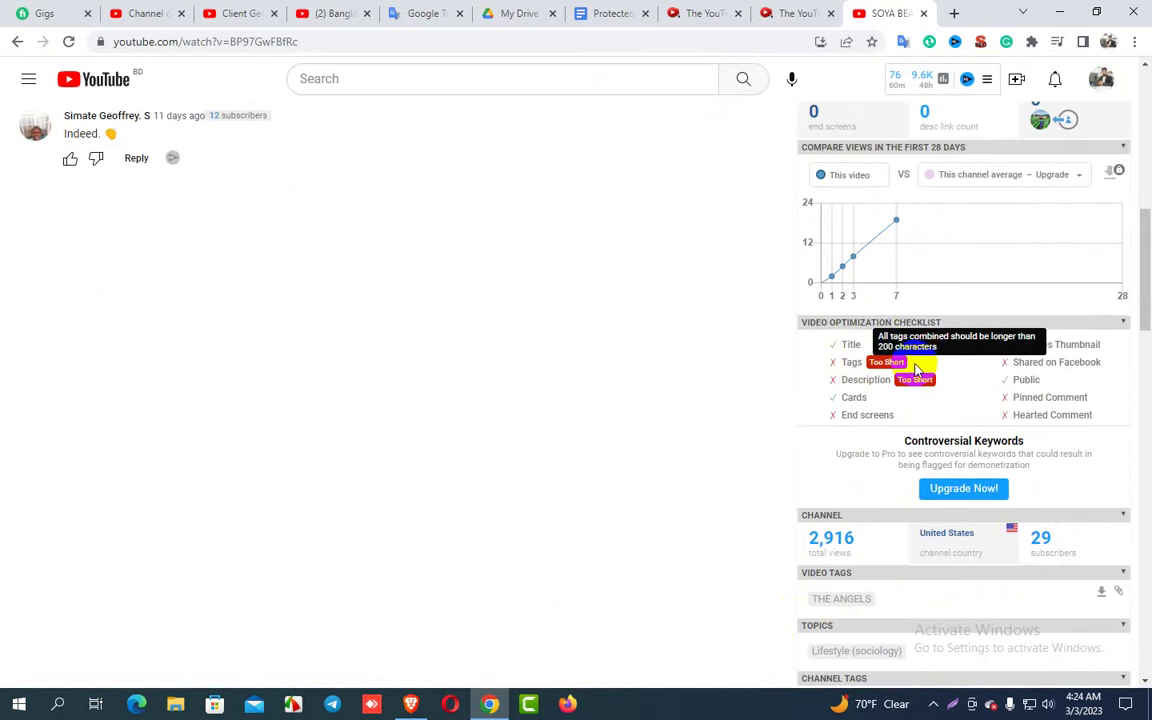
scroll(956, 400, "down", 2)
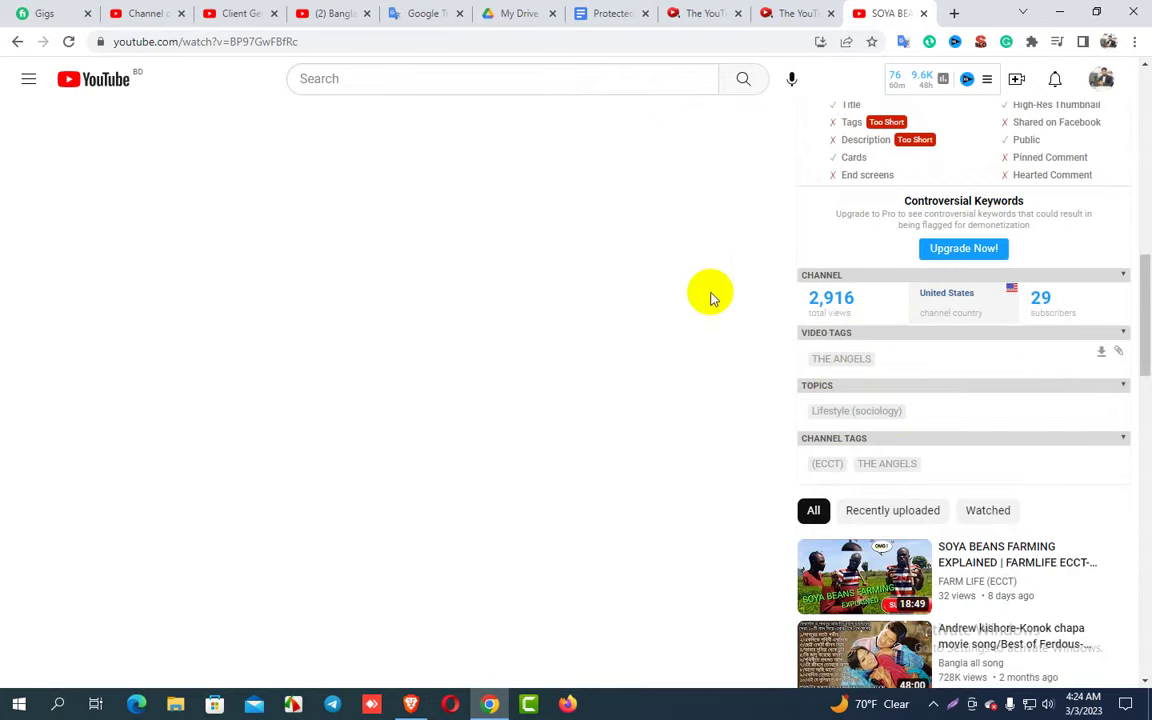
scroll(710, 292, "up", 5)
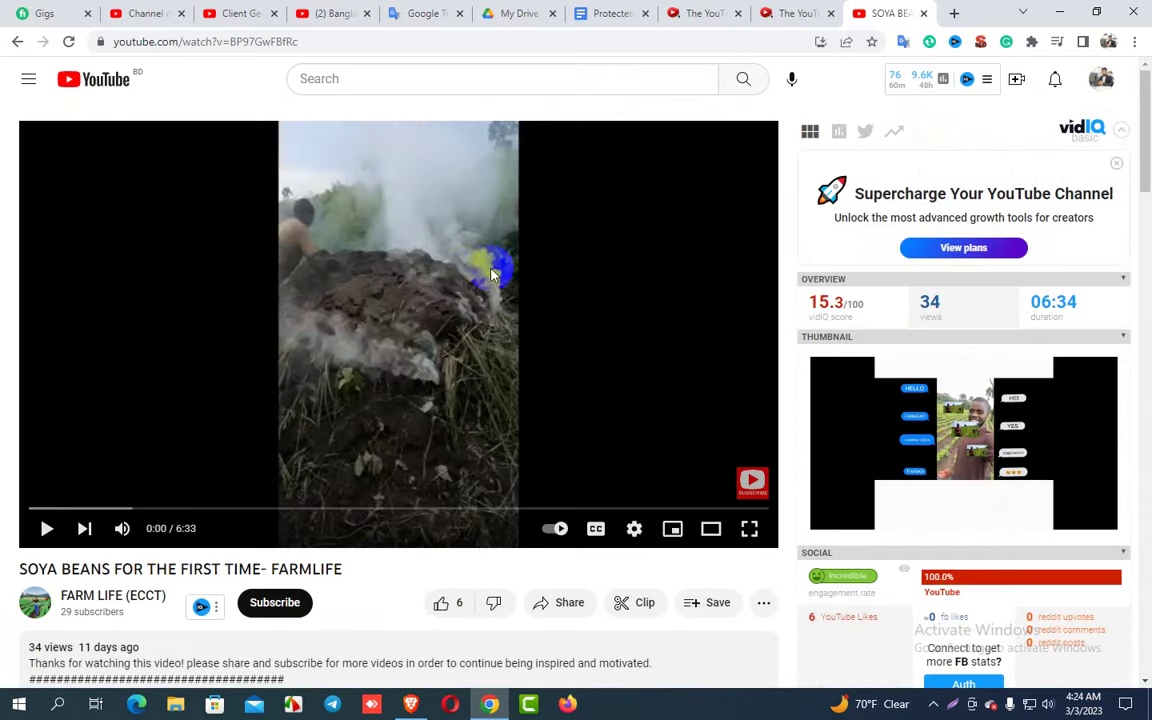
scroll(416, 273, "down", 3)
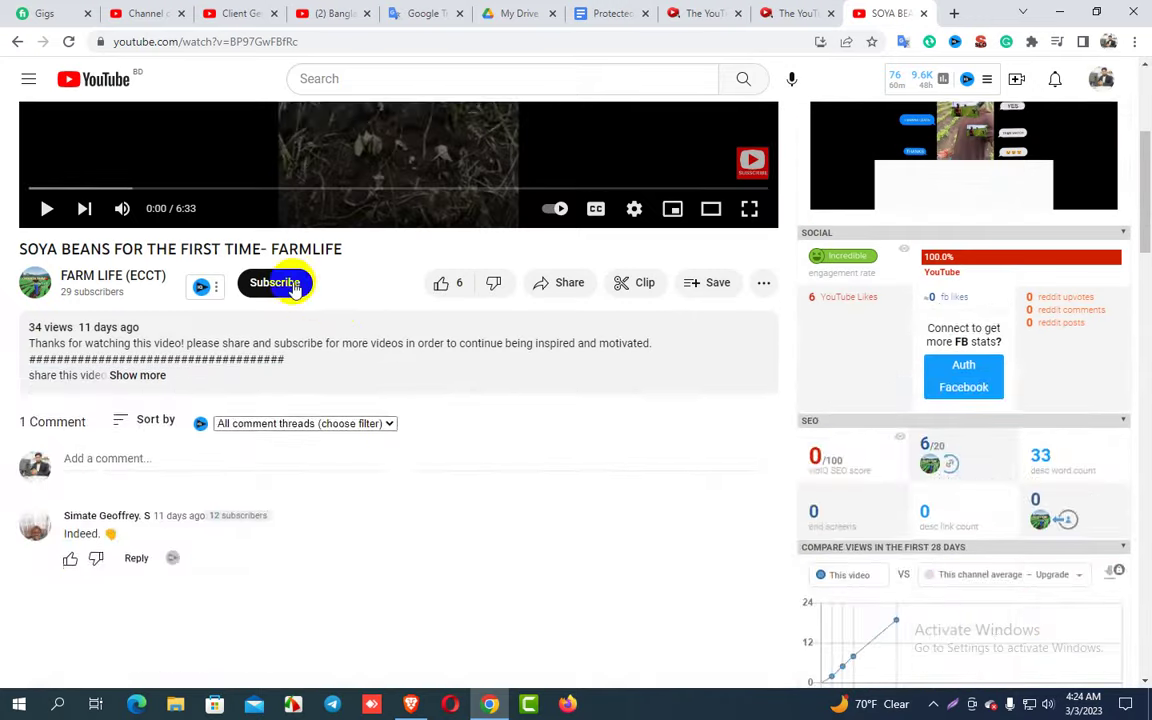
scroll(296, 290, "up", 3)
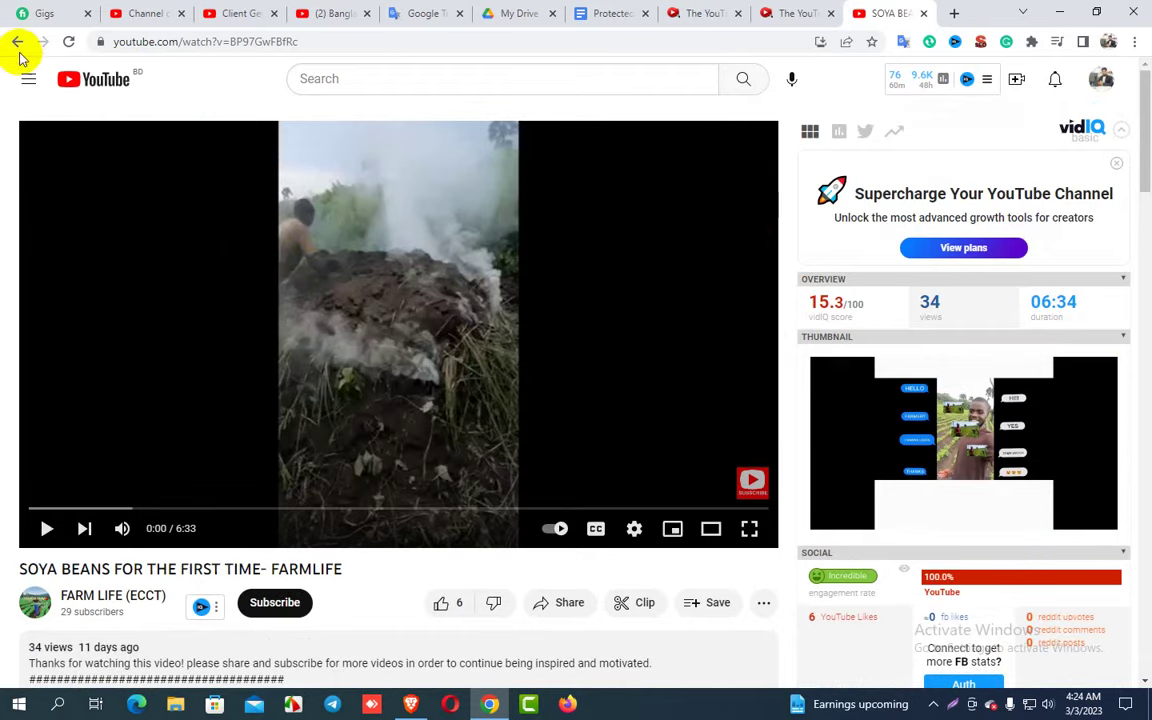
Step: Return to the Channel Crawler results and open the Aeff channel in a new tab
left_click(705, 12)
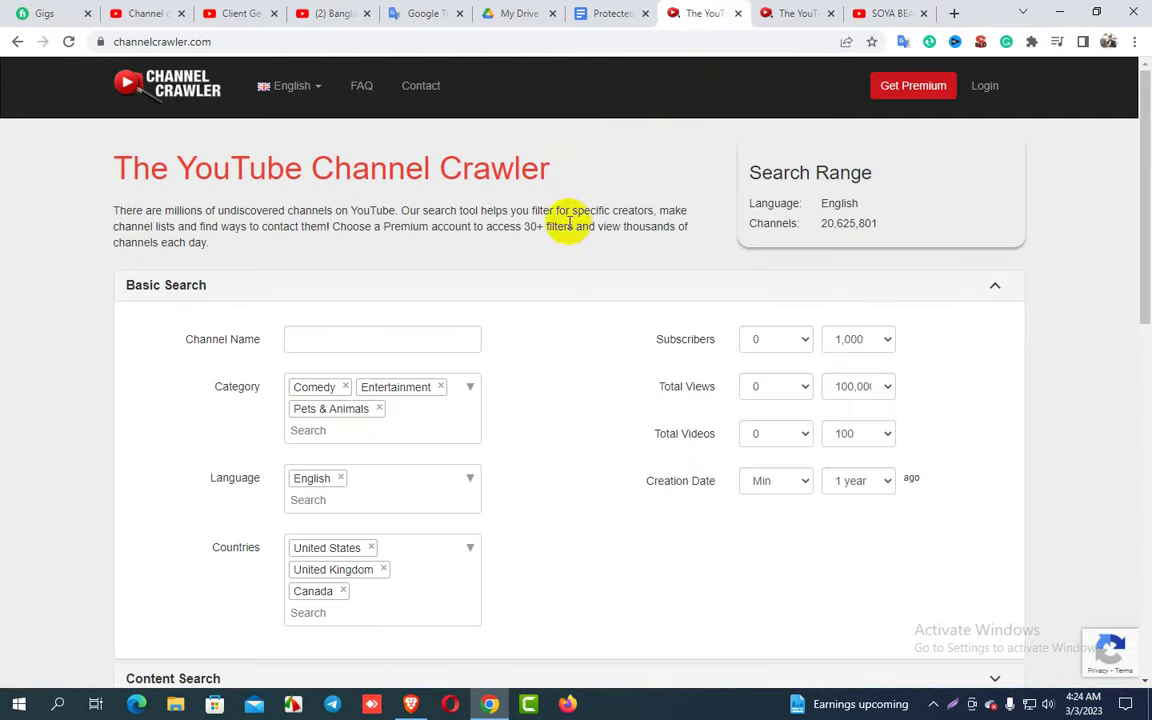
left_click(790, 12)
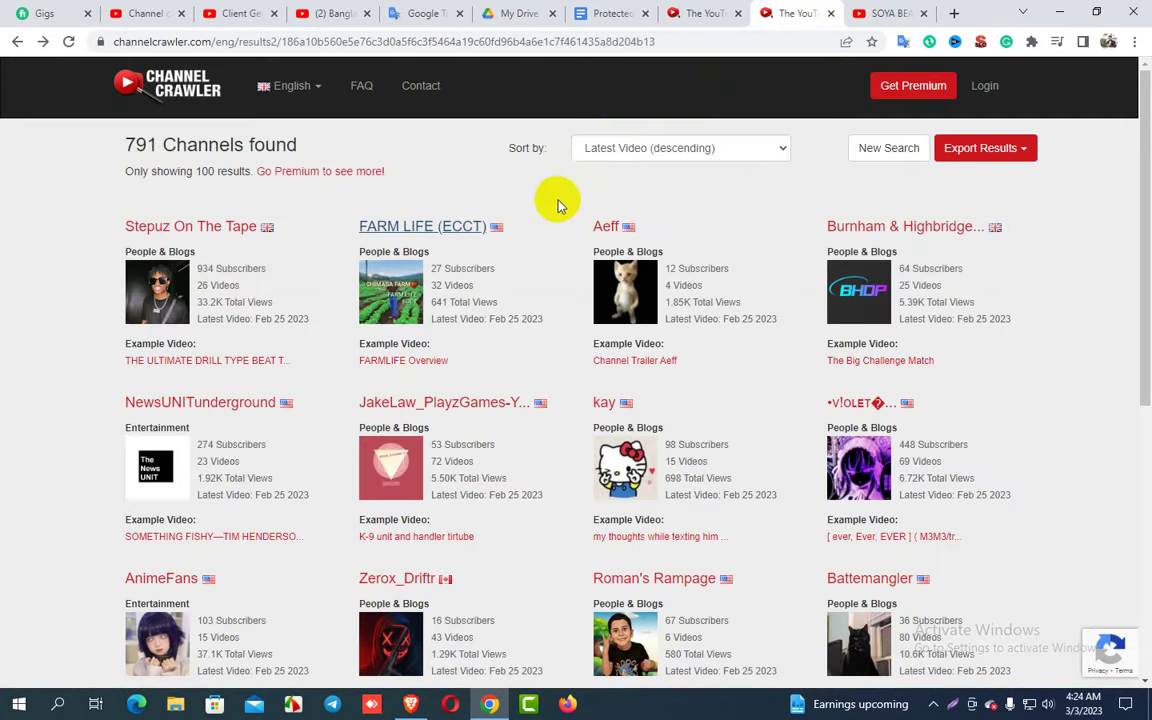
left_click(648, 253)
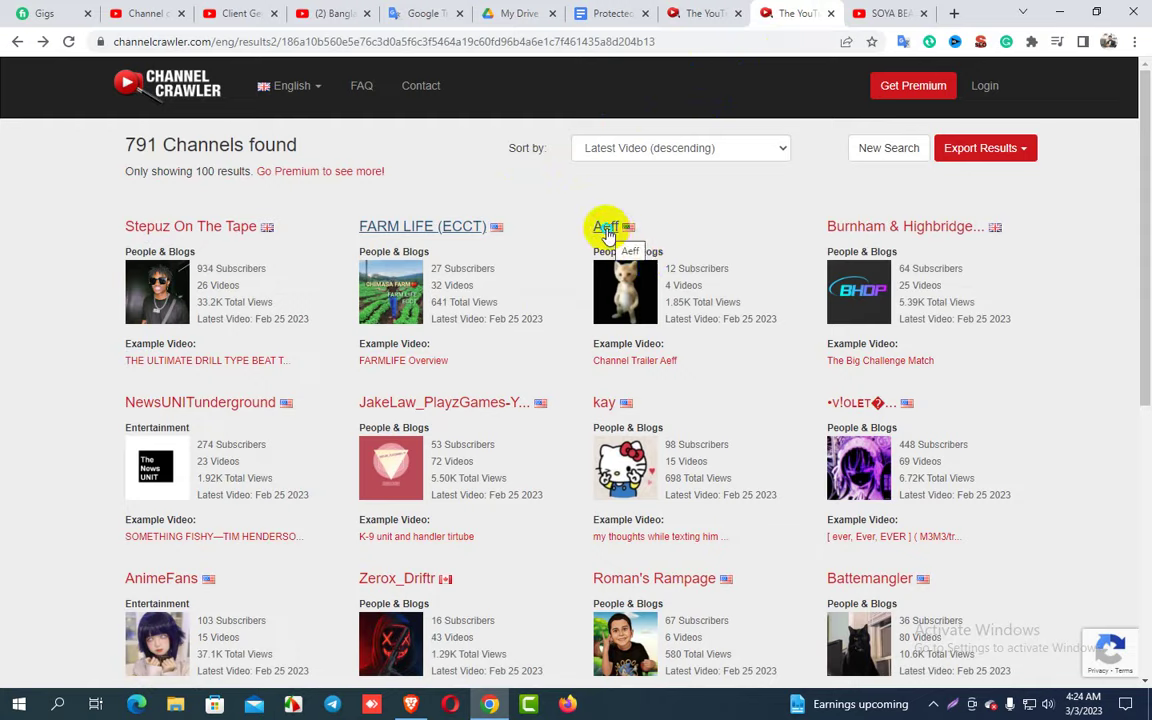
right_click(607, 230)
left_click(640, 243)
left_click(790, 12)
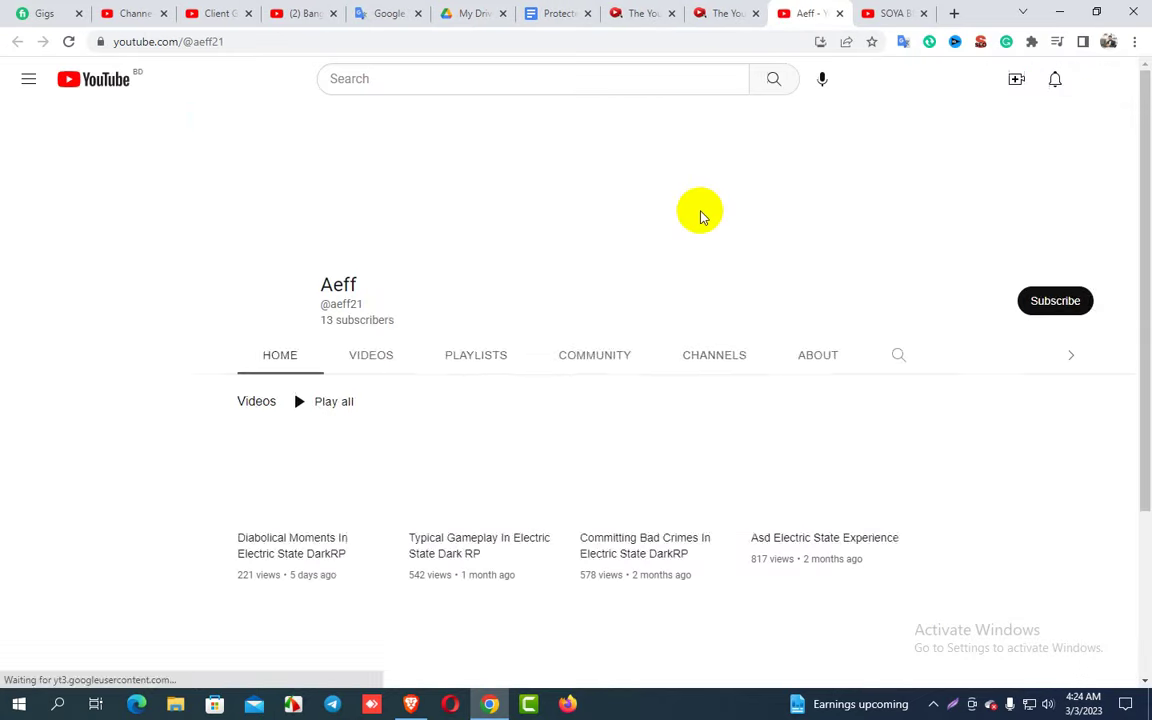
left_click(701, 213)
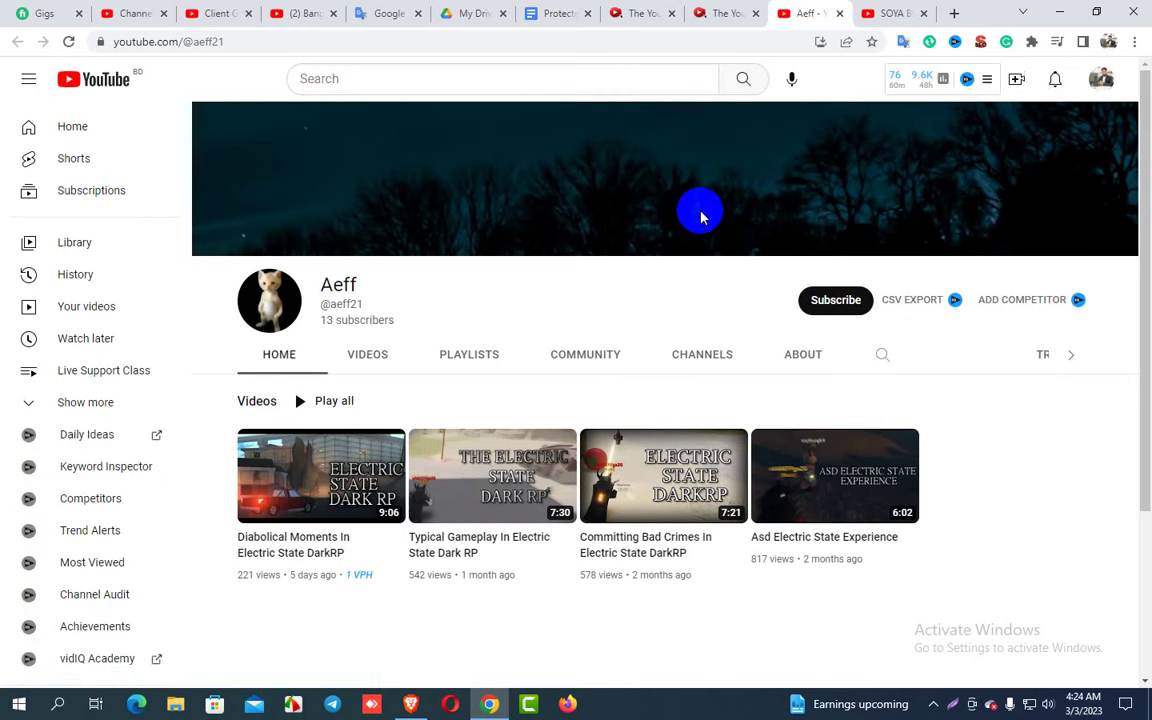
Step: Open and pause Aeff's "Diabolical Moments In Electric State DarkRP" video, and examine its vidIQ statistics, tags, description and comments
left_click(299, 476)
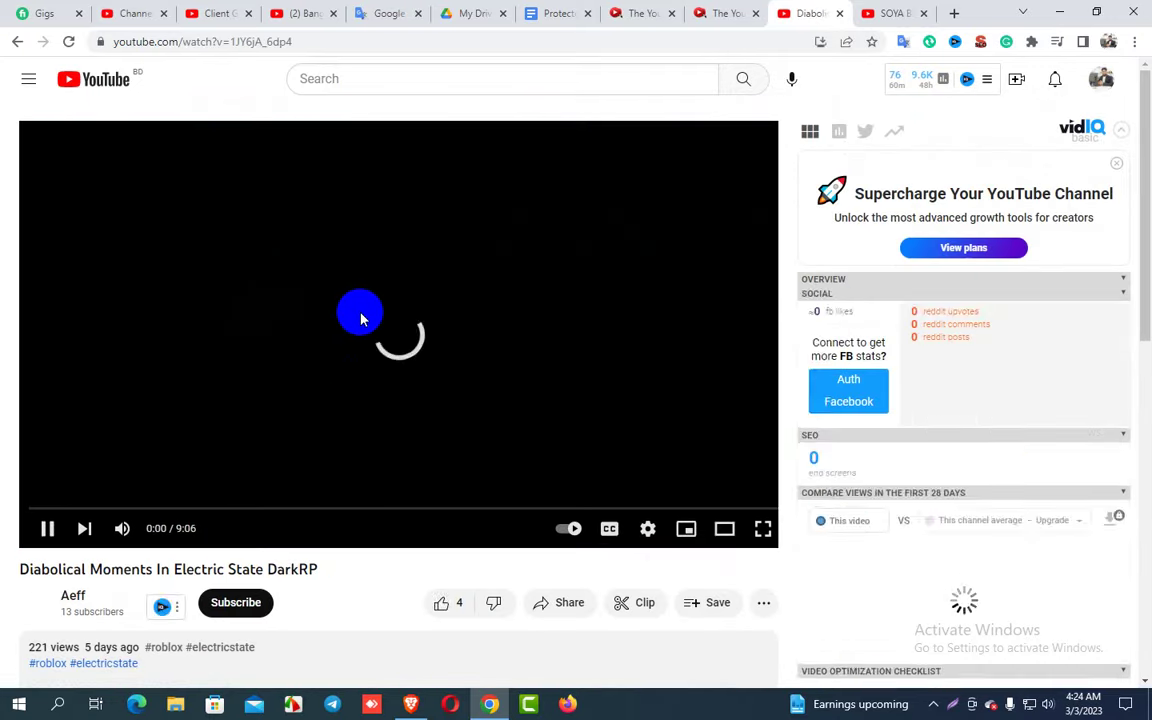
left_click(420, 315)
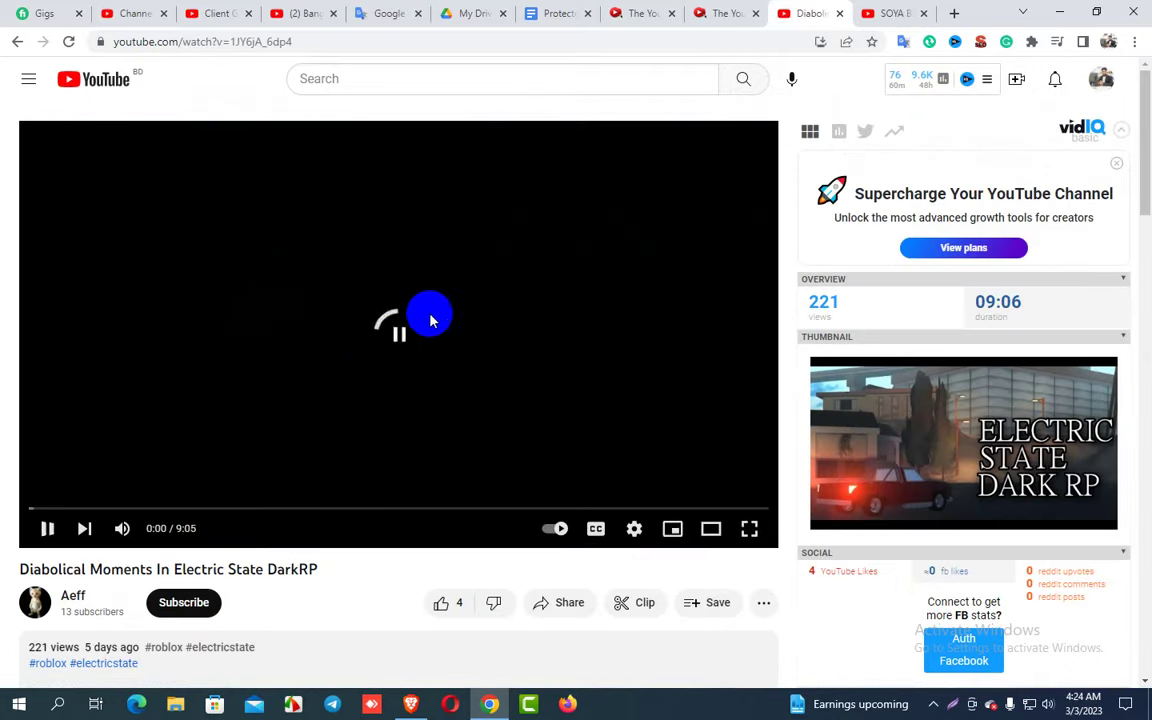
scroll(553, 325, "down", 5)
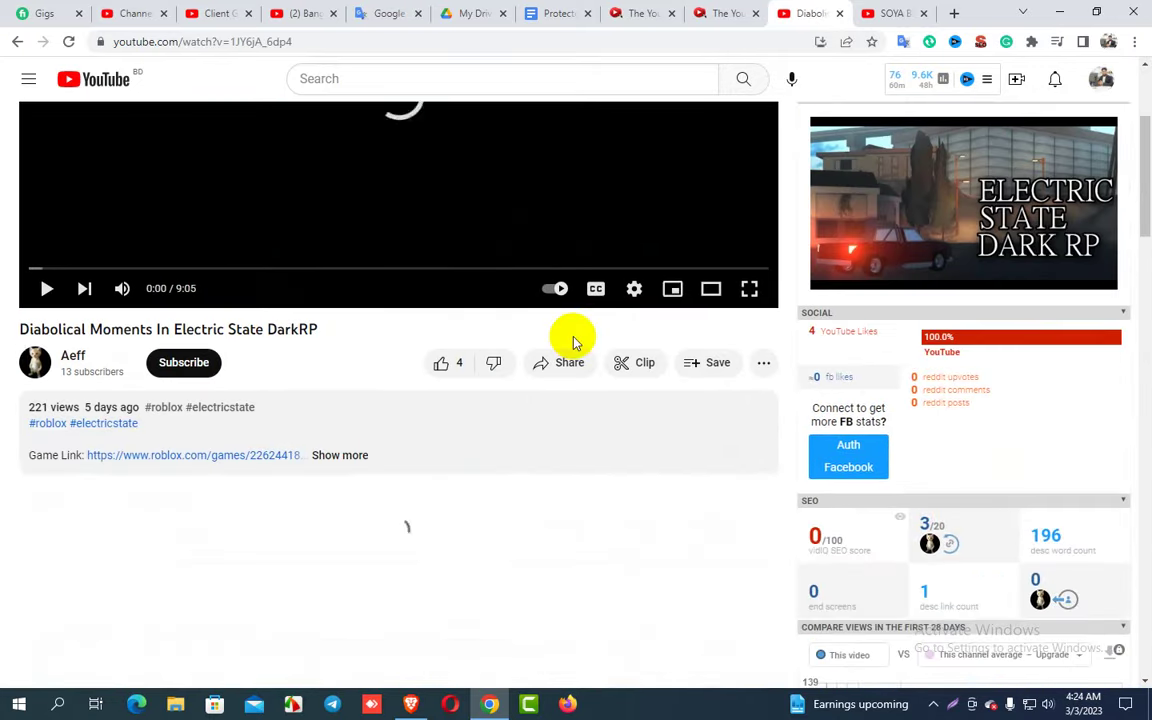
scroll(587, 355, "down", 5)
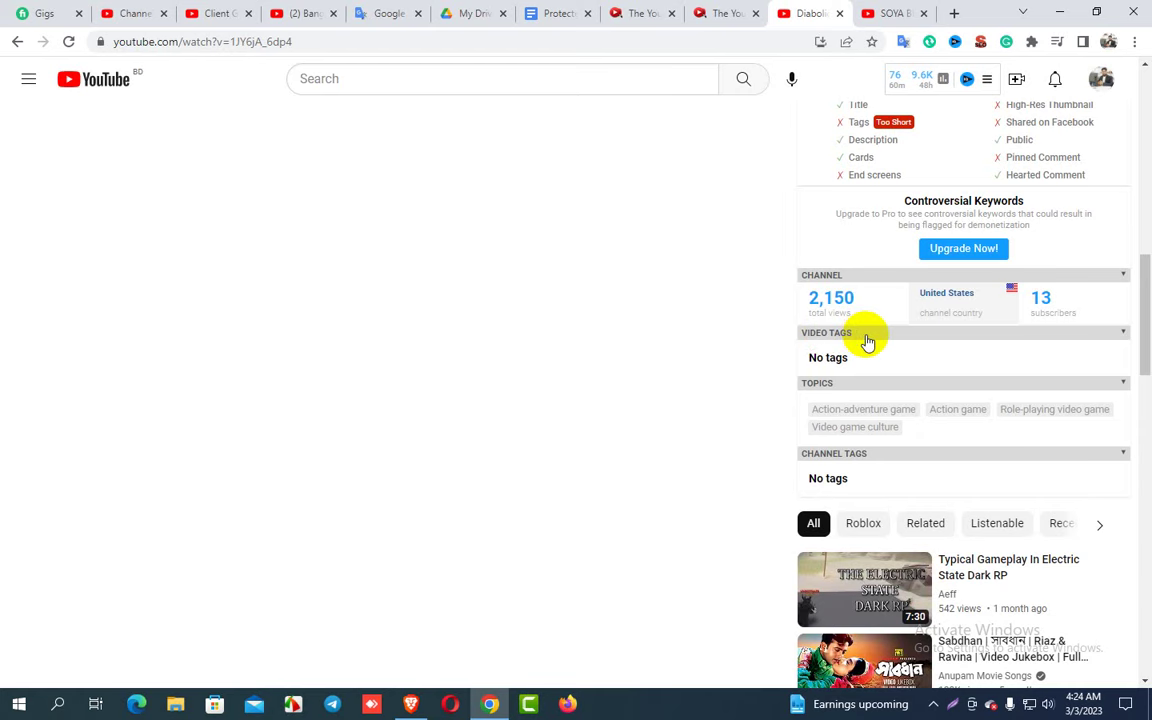
scroll(605, 308, "up", 3)
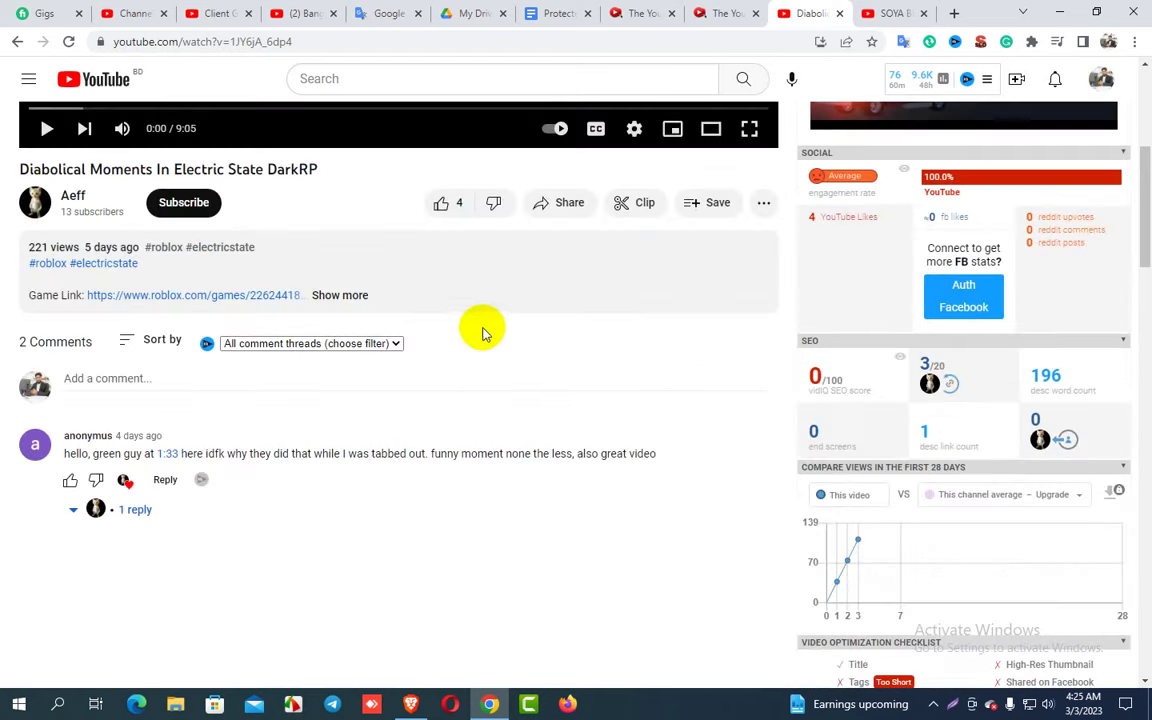
scroll(461, 336, "up", 3)
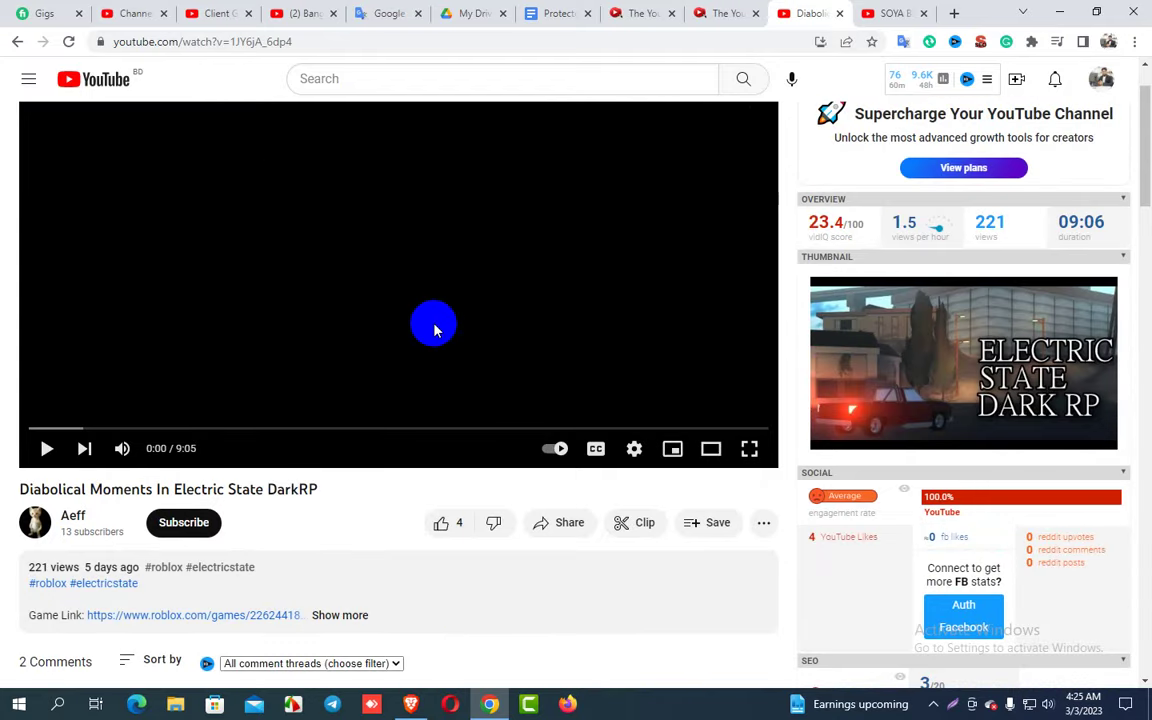
scroll(386, 327, "down", 2)
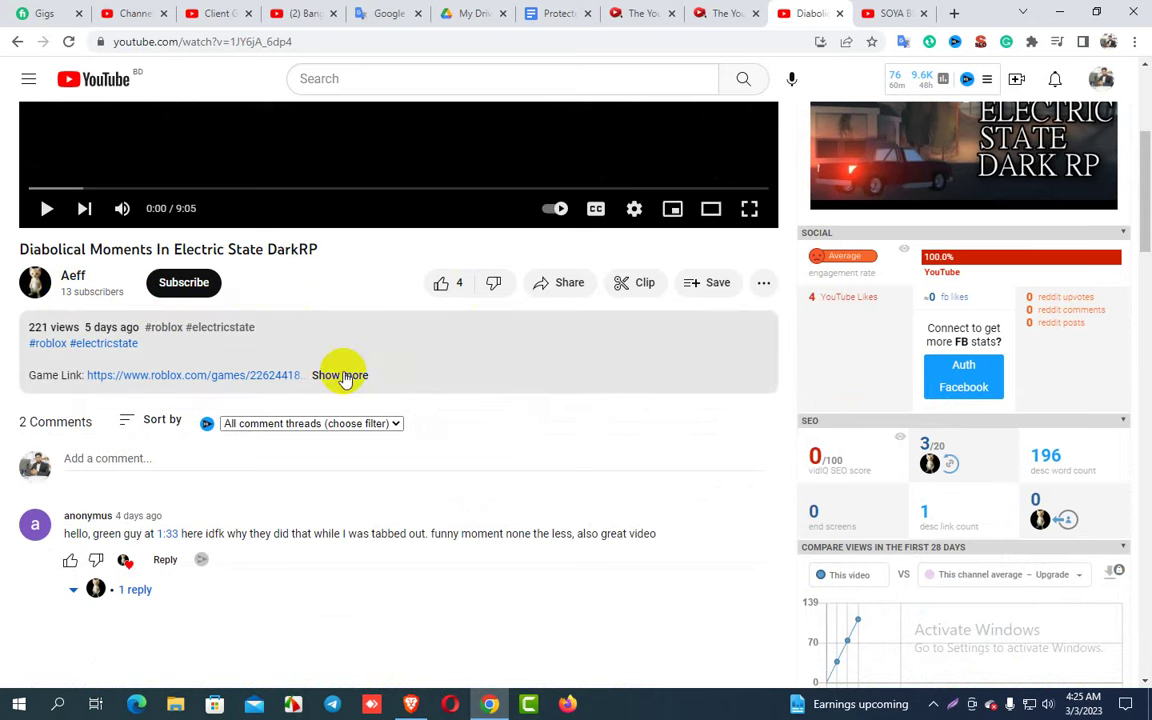
Step: Go back to the open FARM LIFE (ECCT) soya beans video and open its channel page
left_click(725, 12)
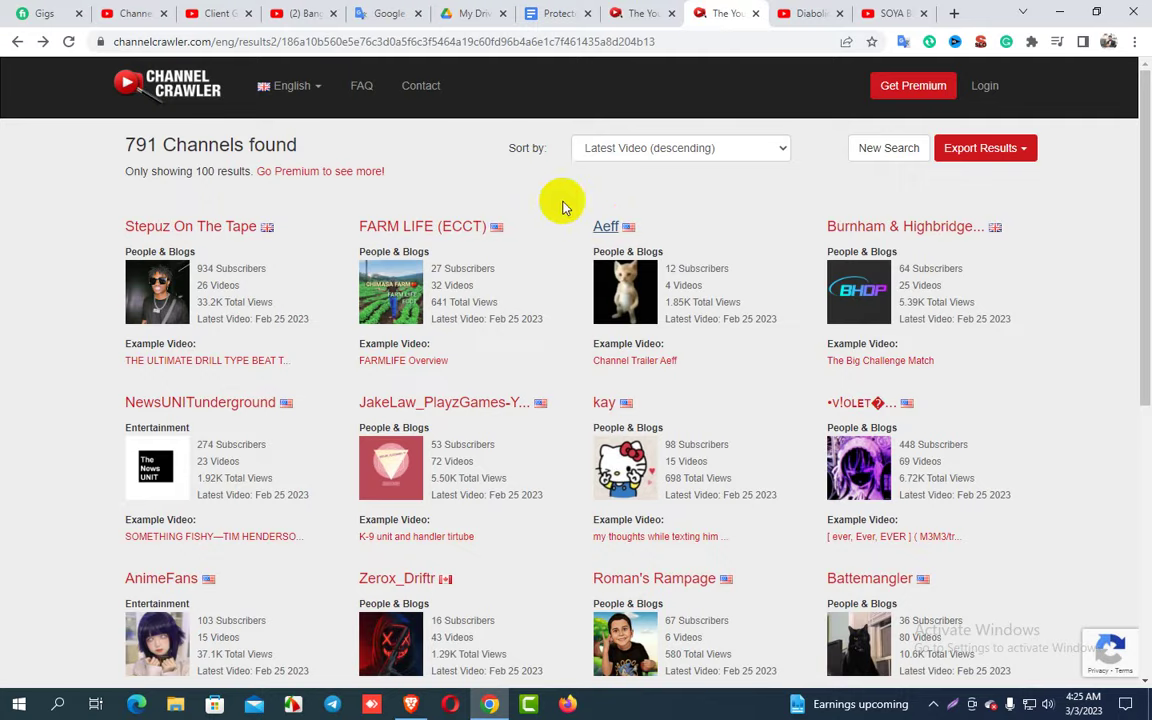
left_click(883, 12)
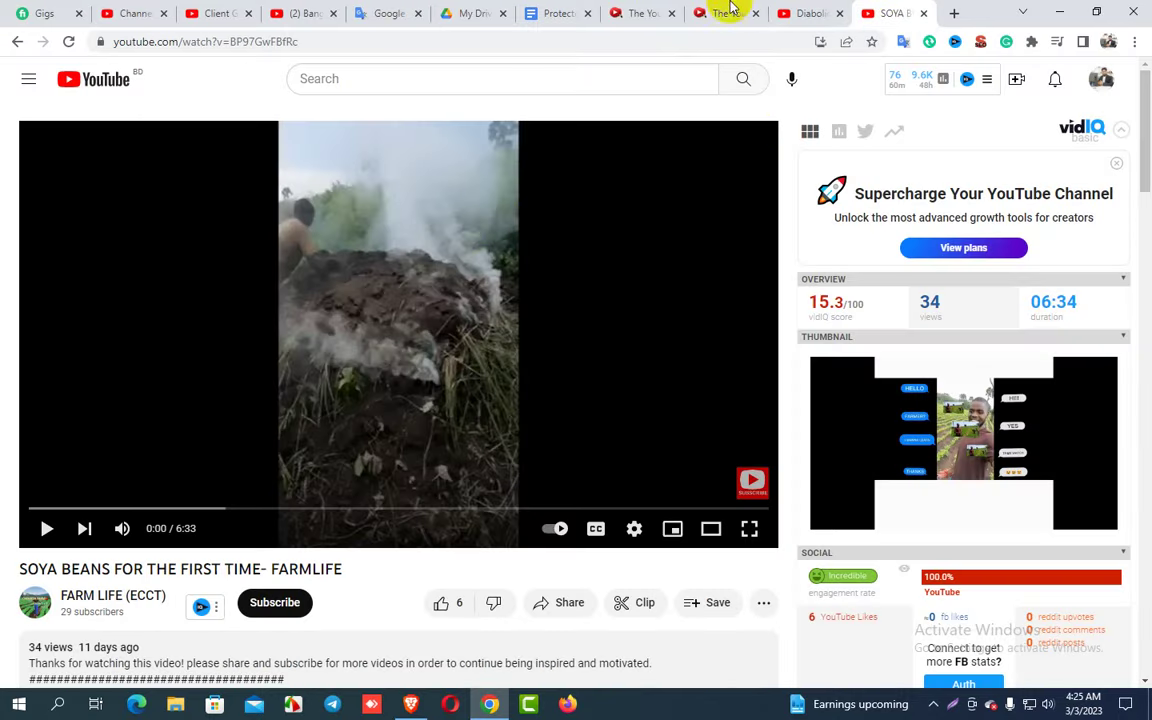
left_click(805, 13)
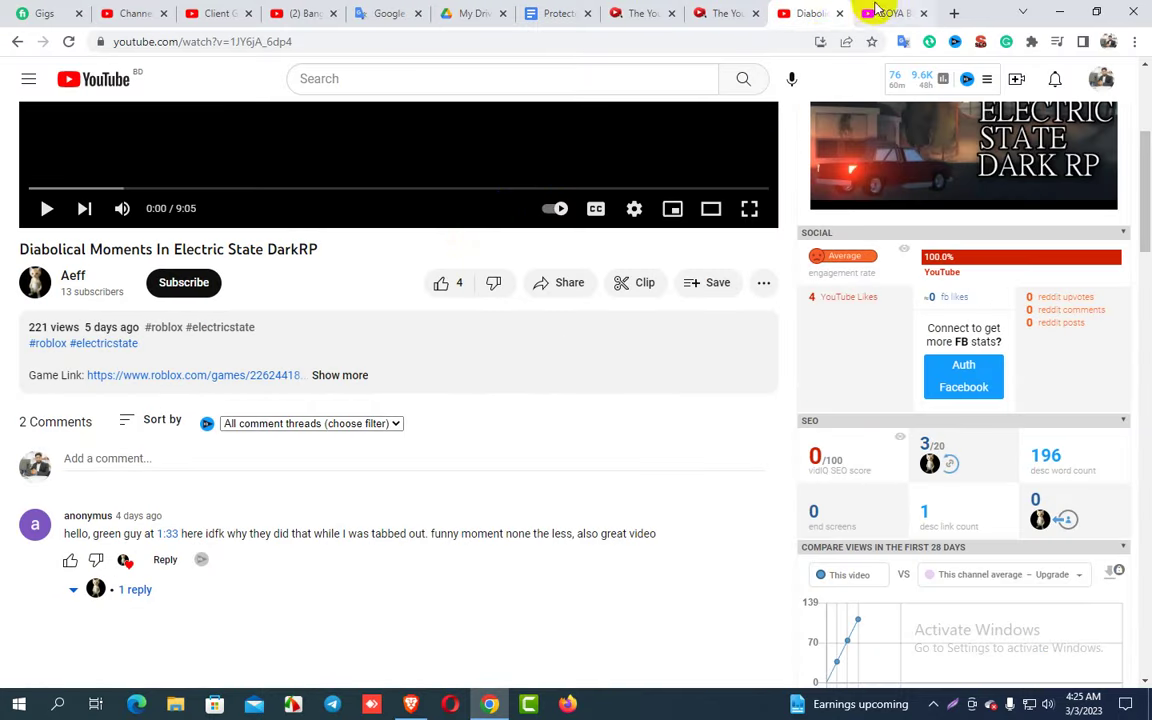
left_click(875, 12)
scroll(420, 340, "down", 3)
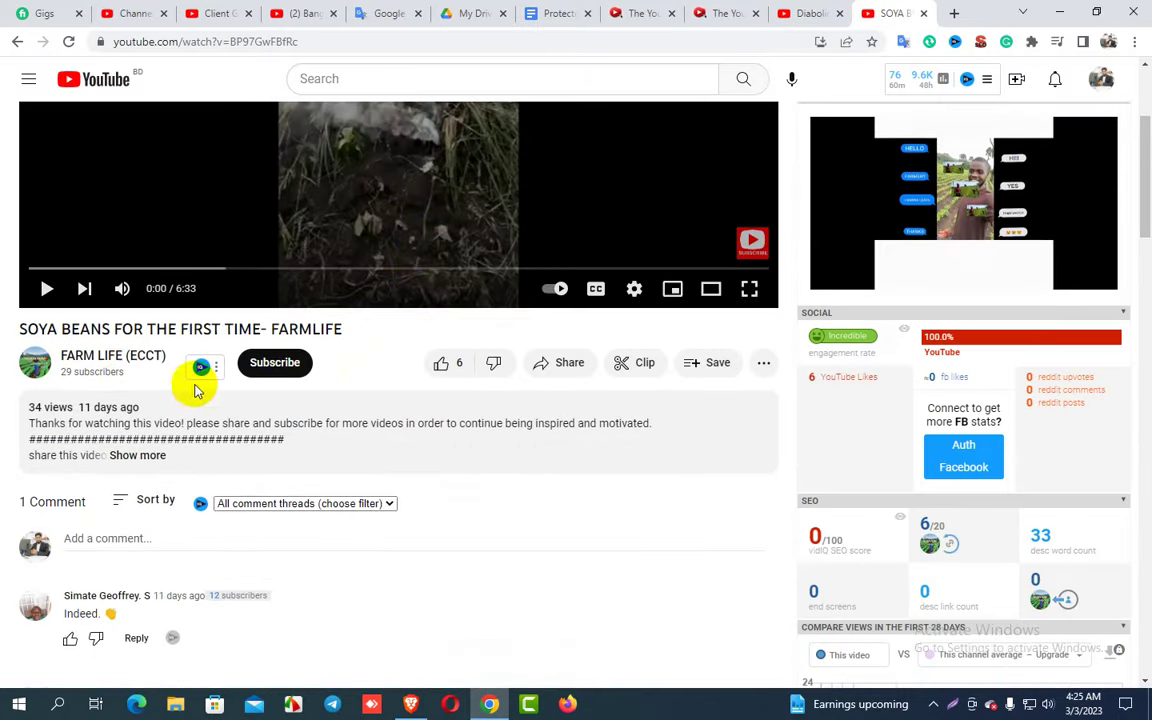
left_click(108, 358)
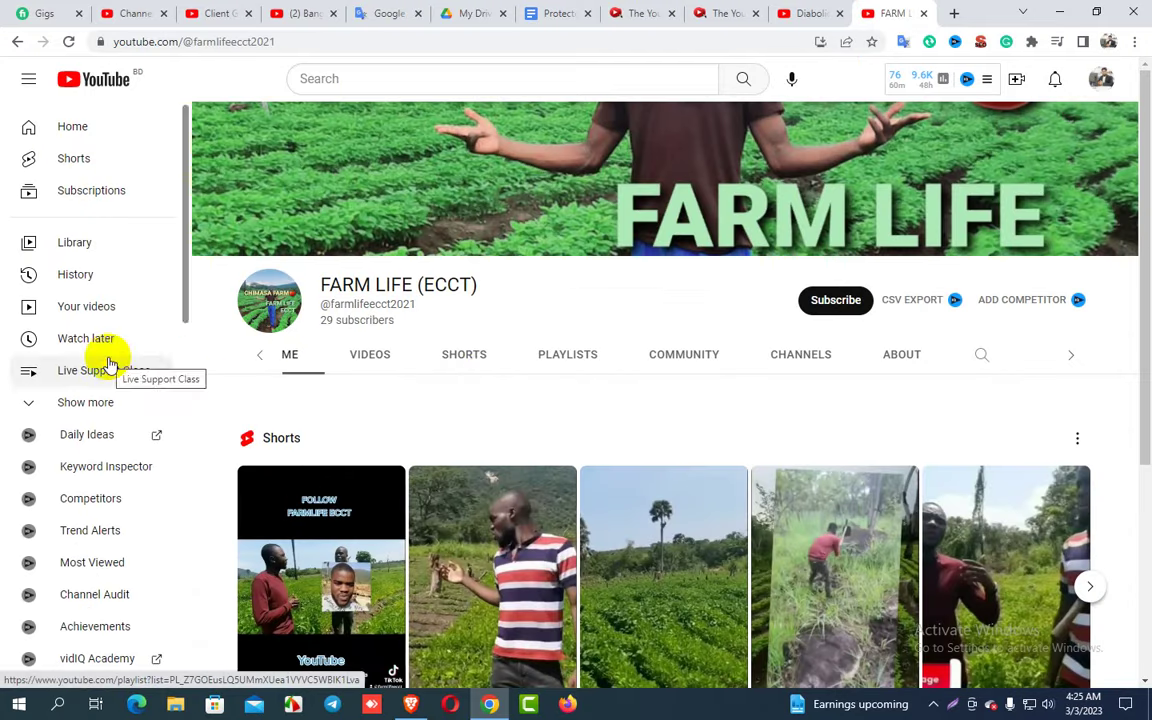
Step: Open the FARM LIFE (ECCT) channel's About details, check its location, and reveal the business inquiry e-mail by completing the robot check
left_click(906, 358)
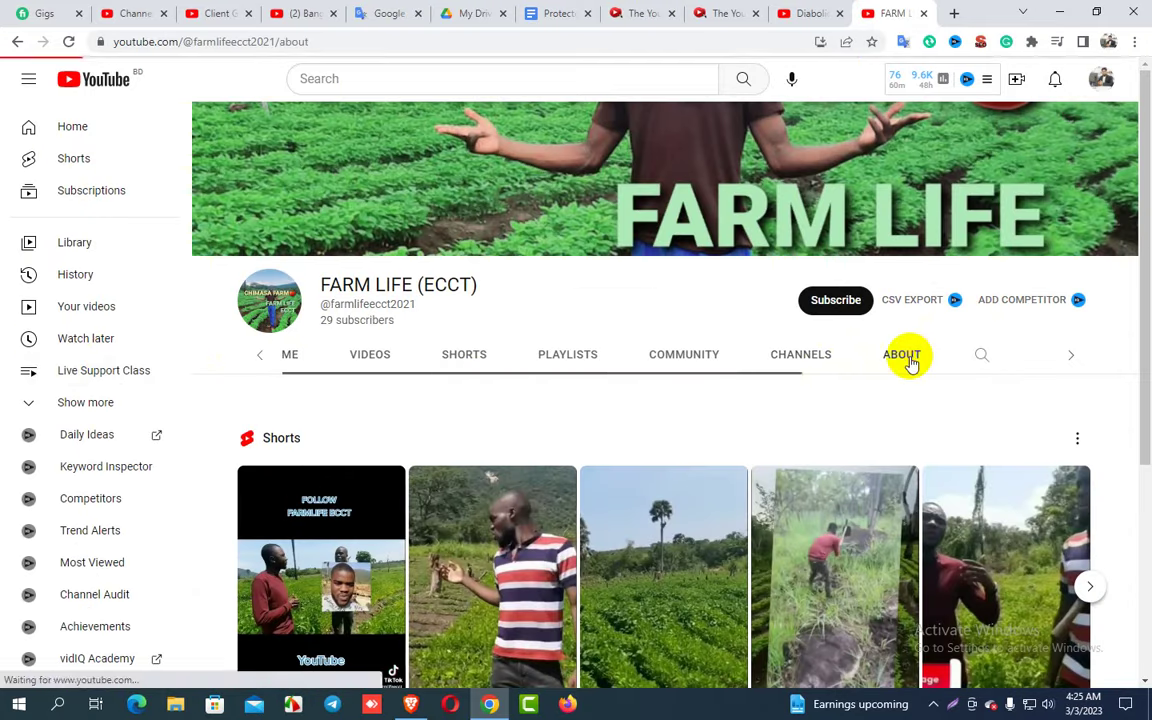
scroll(585, 437, "down", 2)
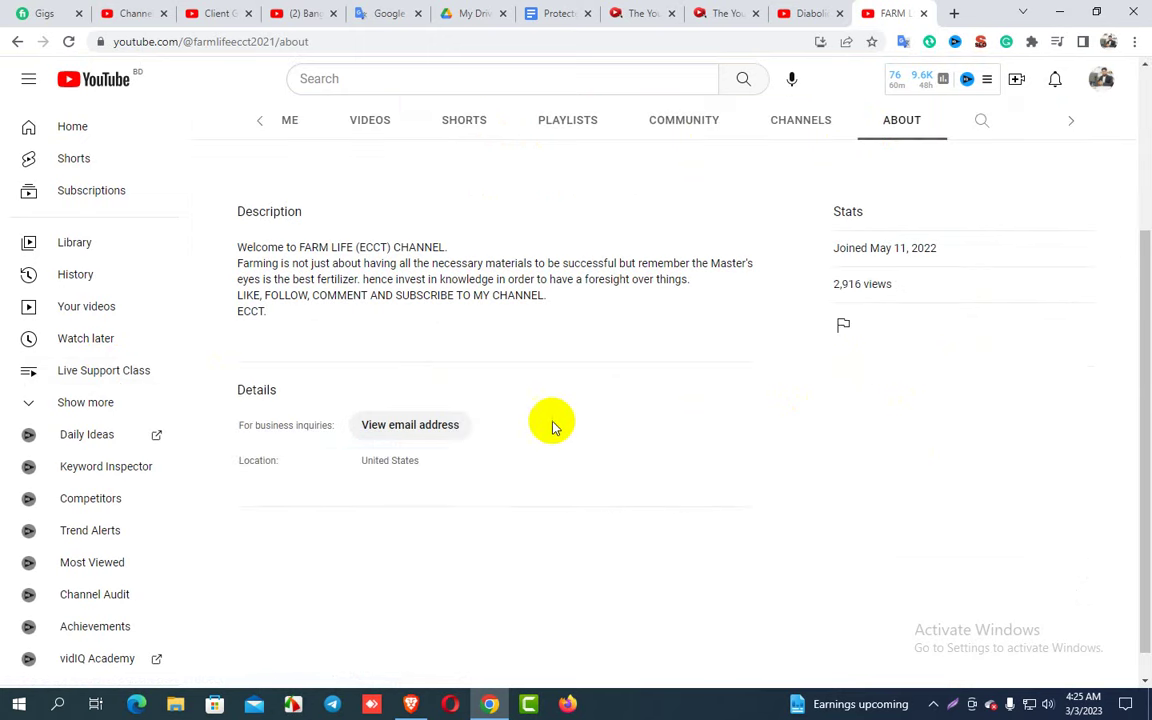
left_click_drag(365, 464, 442, 465)
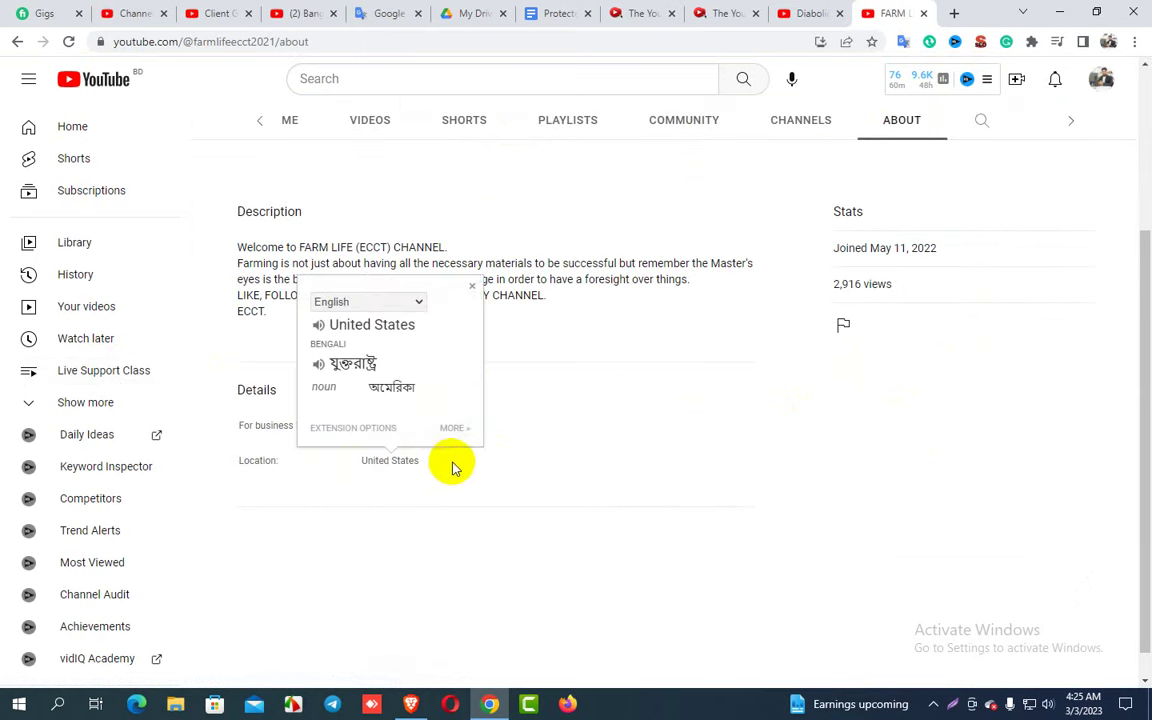
left_click(462, 472)
left_click(406, 430)
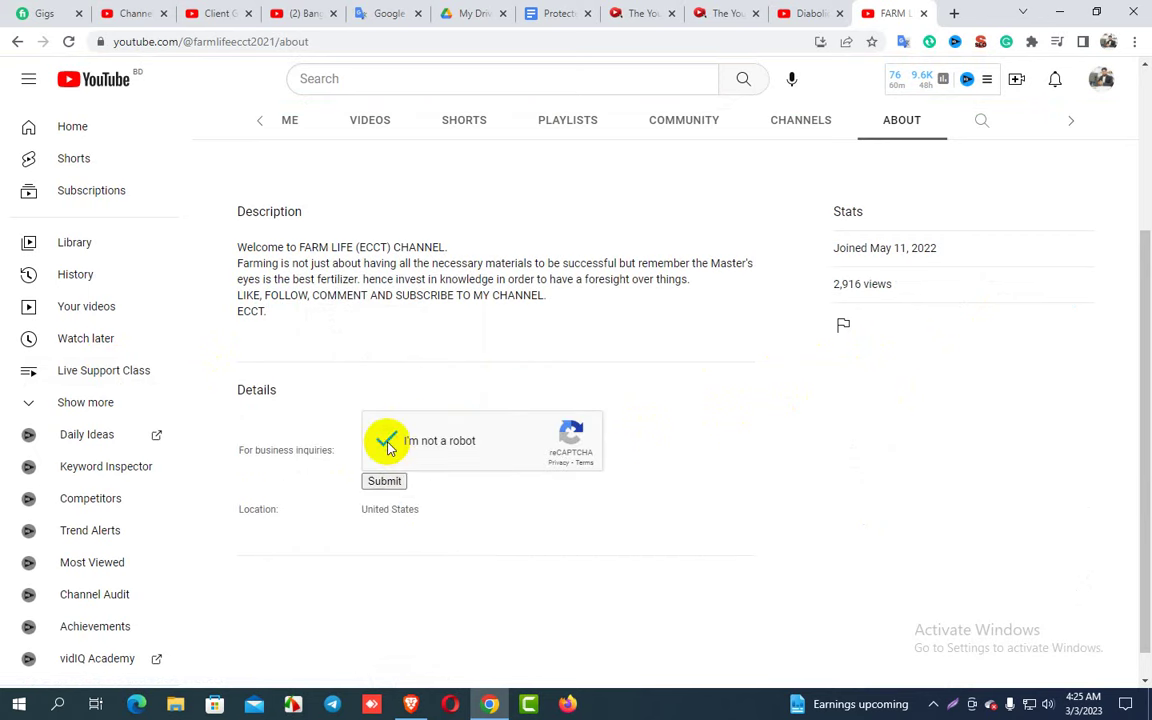
left_click(385, 481)
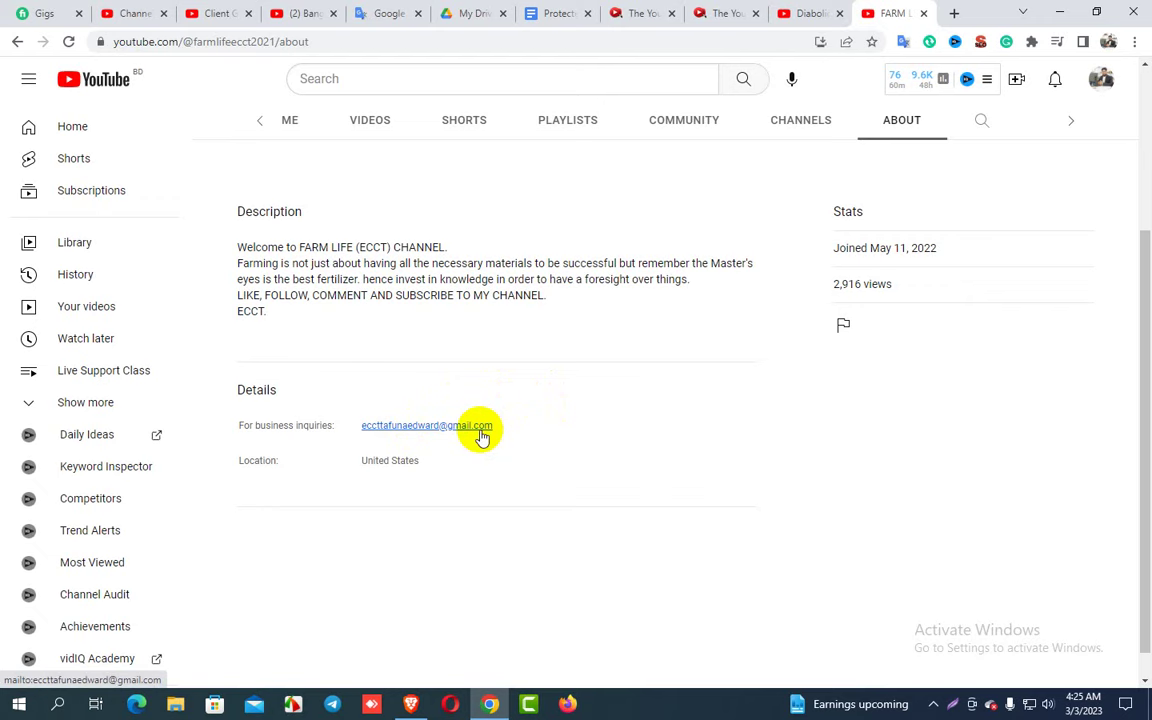
Step: Show the FARM LIFE (ECCT) channel's uploaded videos and look through their titles, views and upload dates
scroll(459, 416, "up", 3)
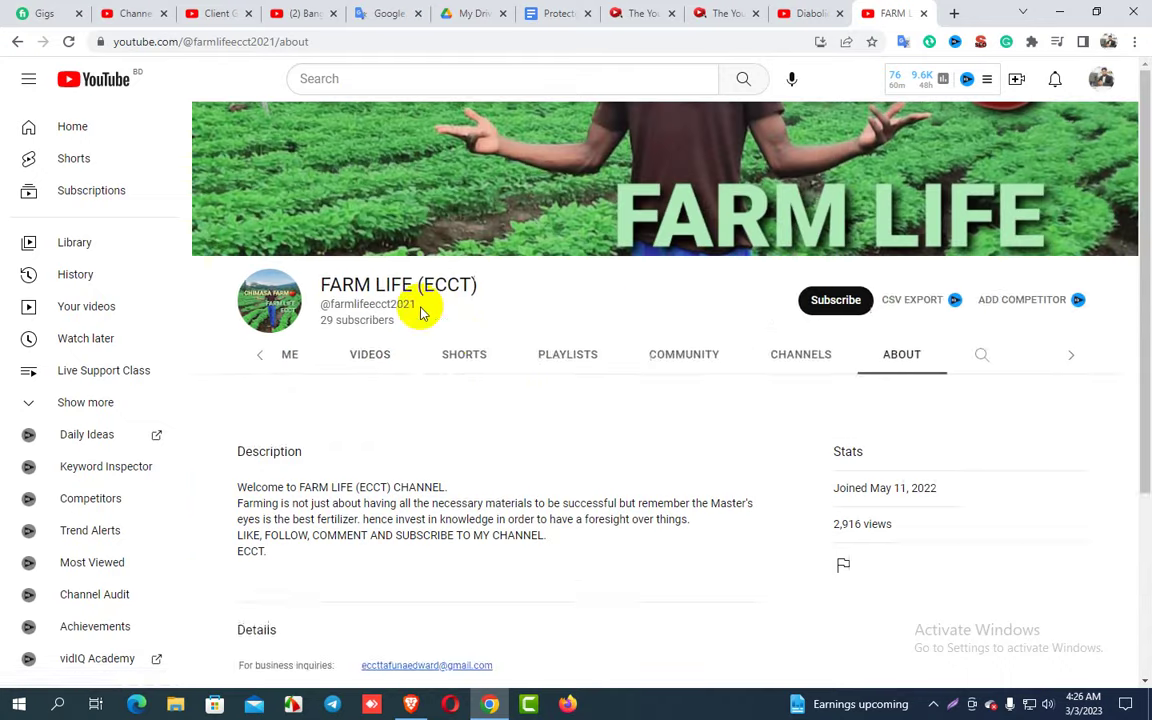
left_click(368, 358)
scroll(581, 455, "down", 3)
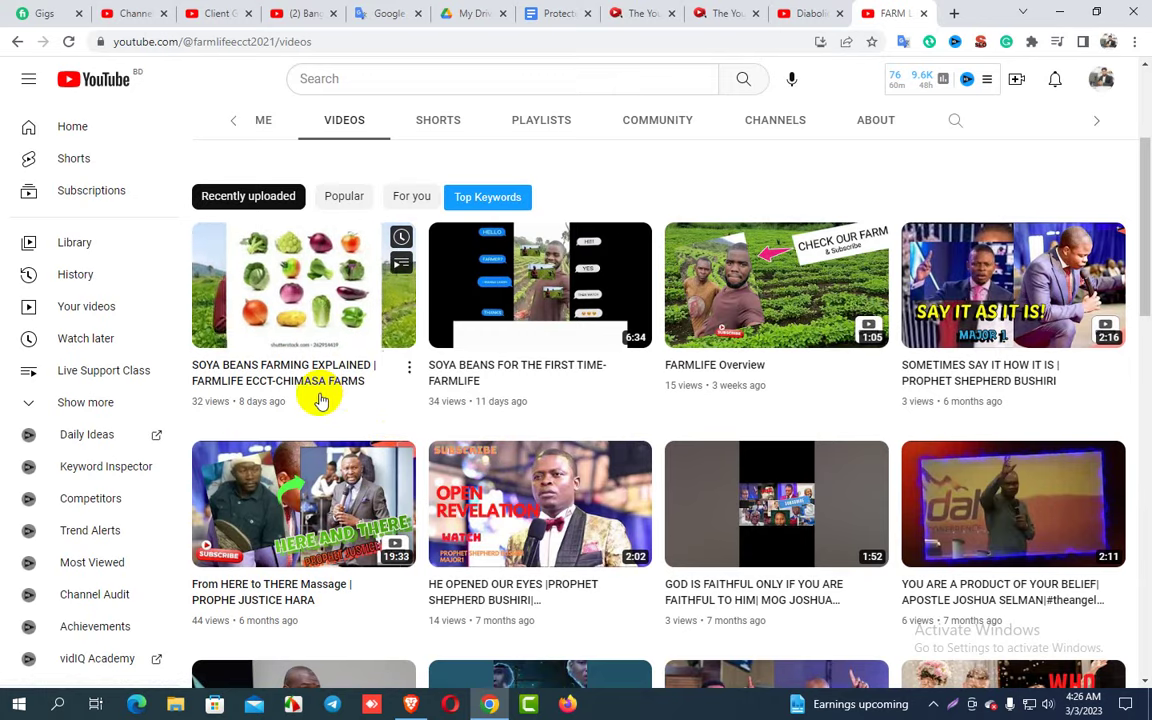
scroll(318, 410, "up", 3)
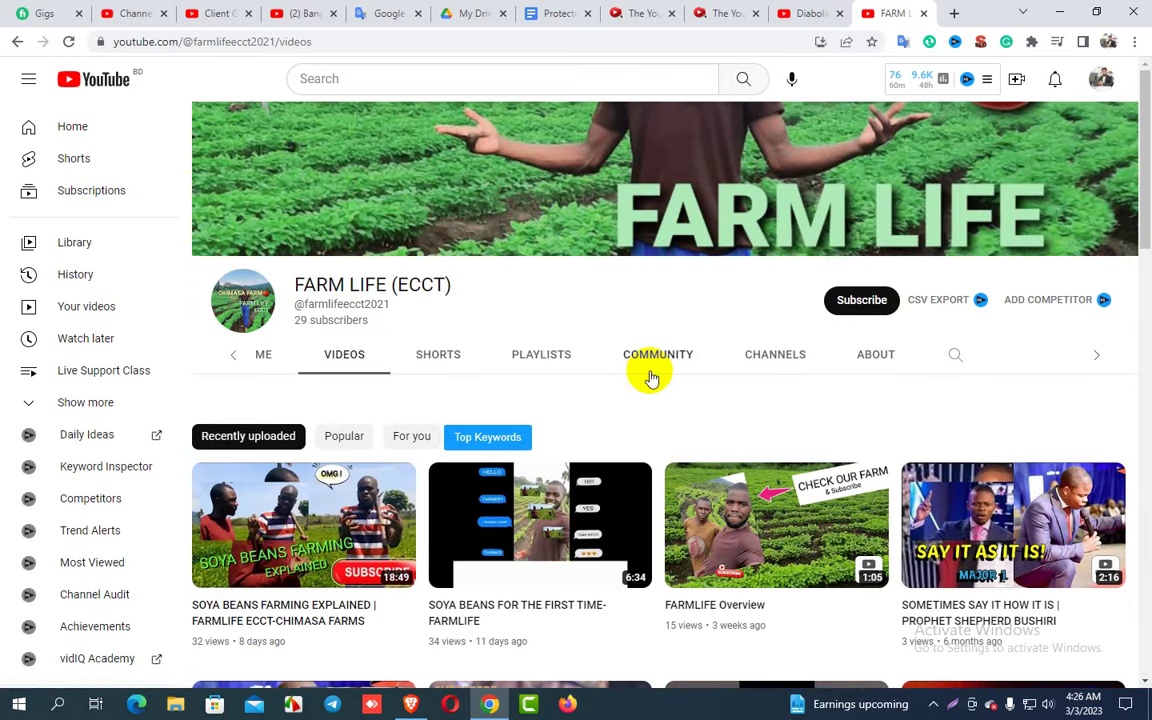
Step: Return to the Channel Crawler results, view the kay channel in a new tab, and close that tab
left_click(736, 13)
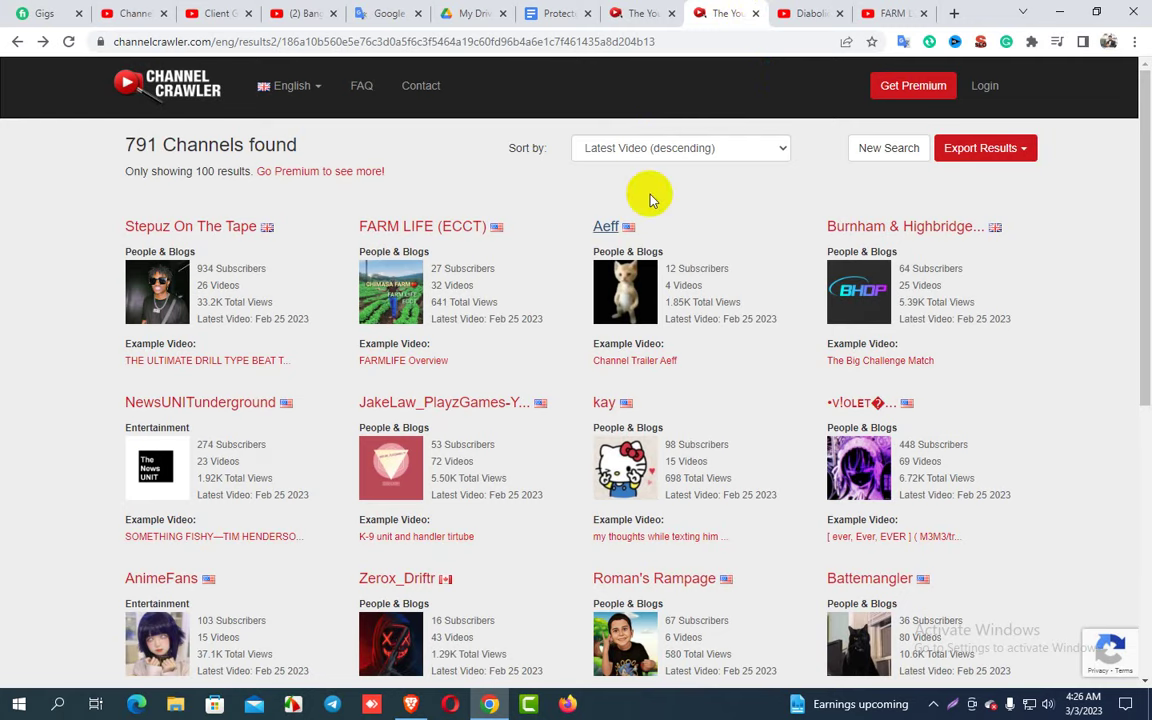
scroll(690, 355, "down", 1)
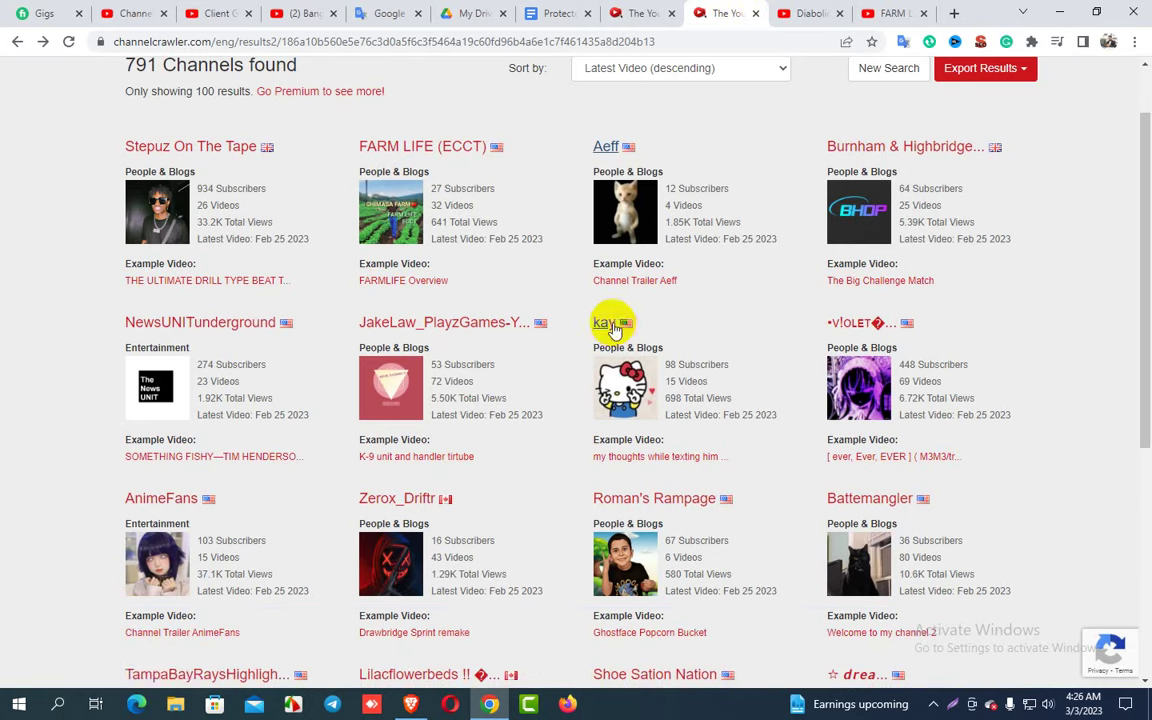
right_click(612, 329)
left_click(655, 336)
left_click(742, 13)
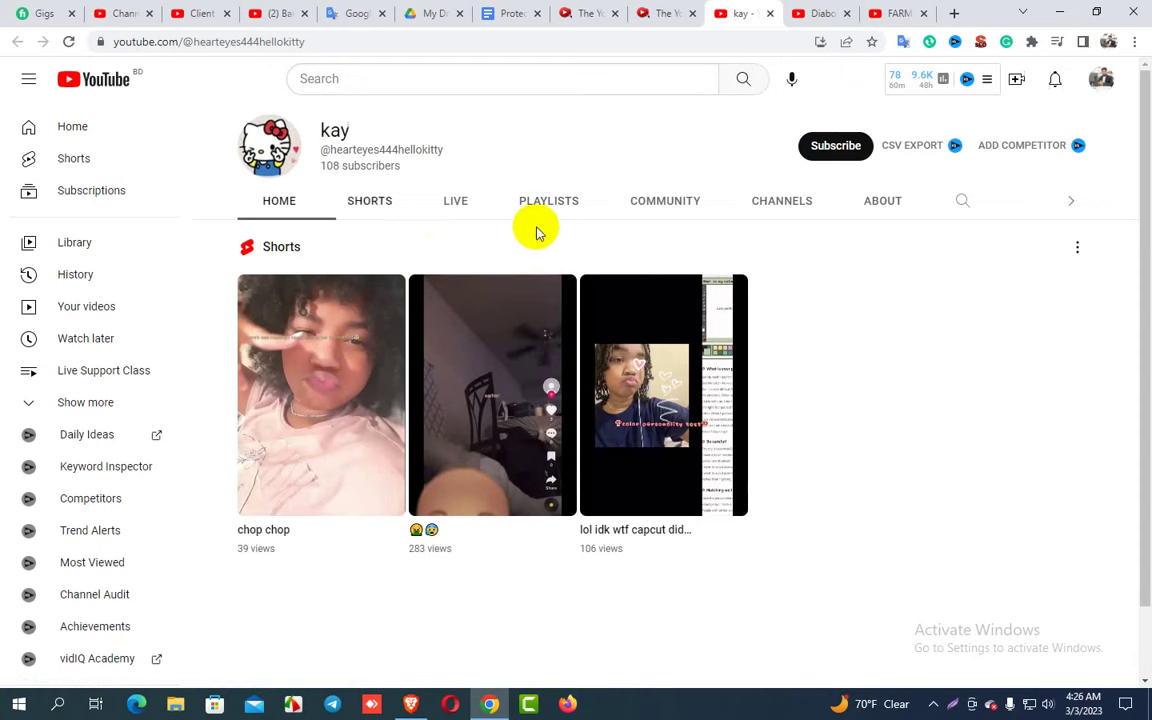
left_click(769, 15)
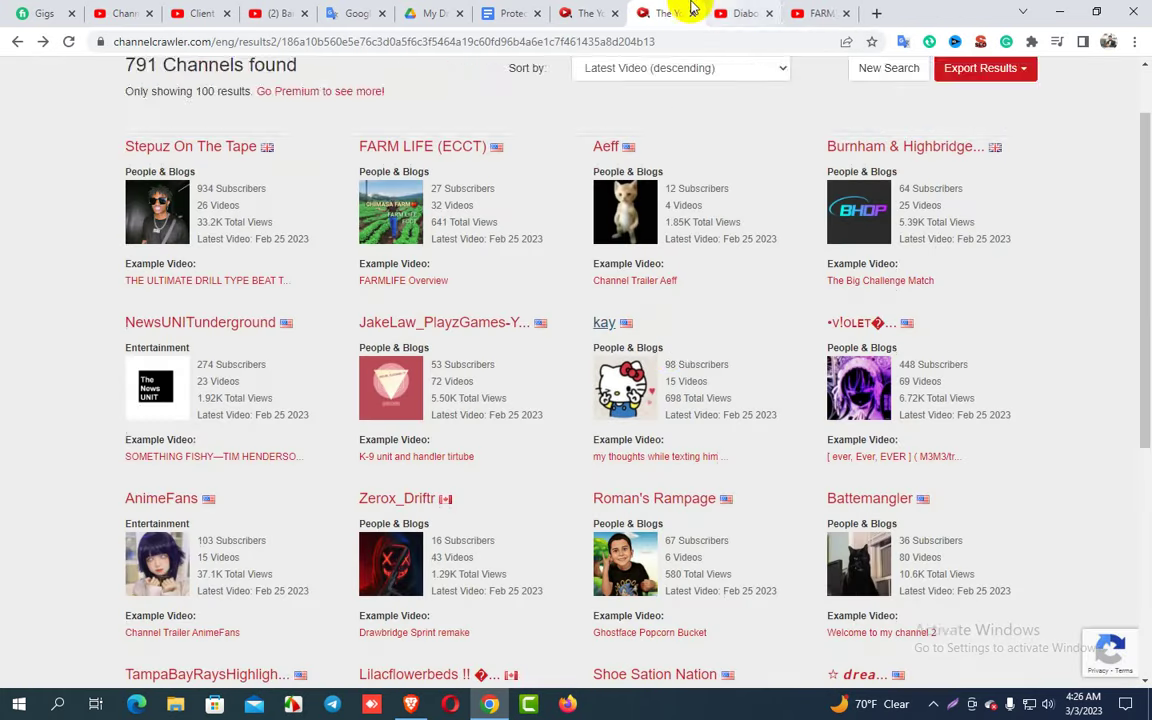
Step: Open the violet, JakeLaw_PlayzGames-YT and AnimeFans channels from the Channel Crawler results in separate new tabs
scroll(669, 262, "down", 1)
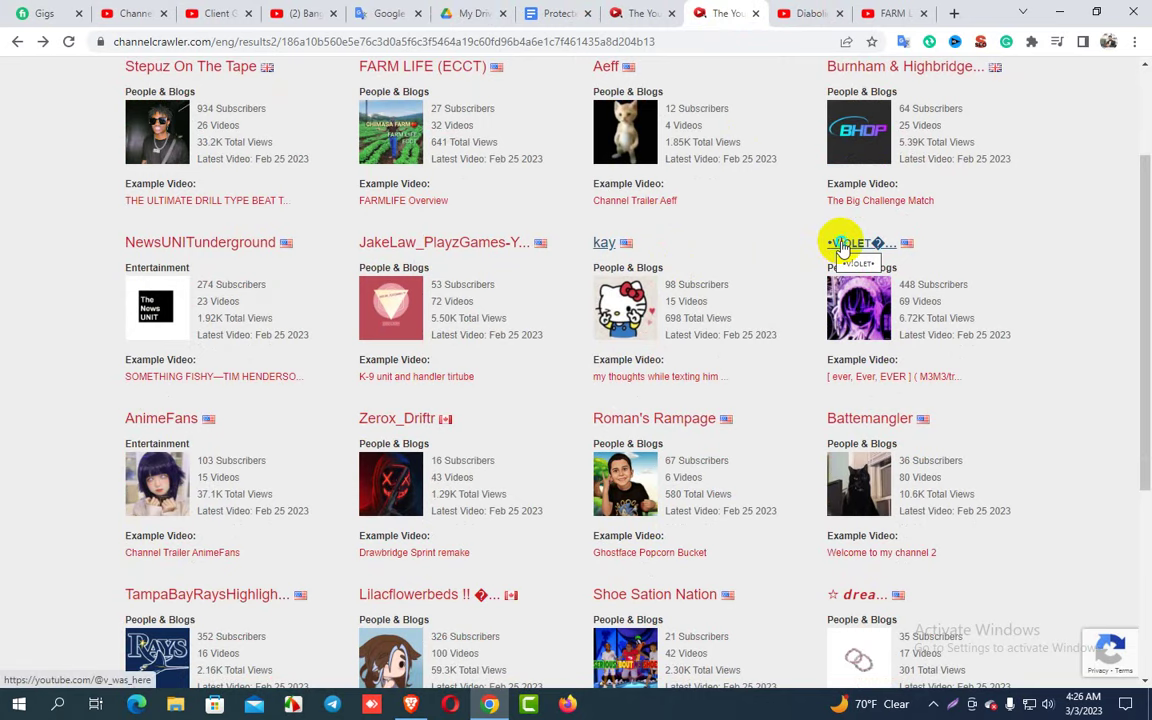
right_click(845, 243)
left_click(875, 253)
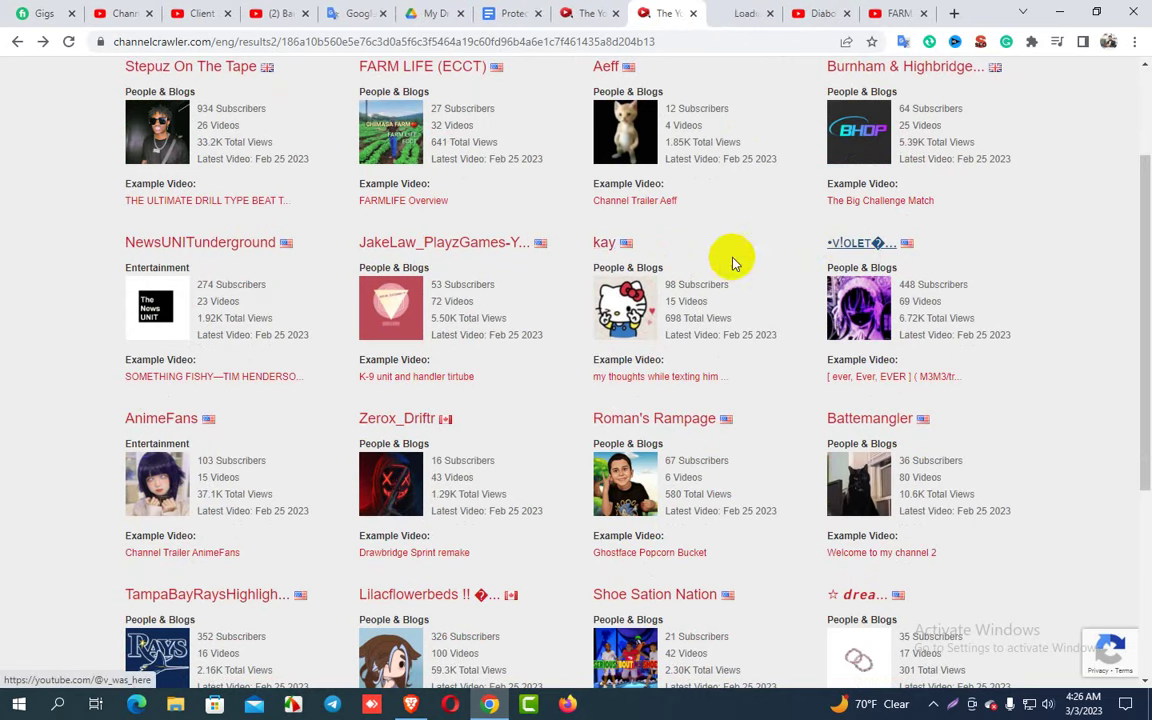
right_click(455, 242)
left_click(478, 250)
scroll(468, 340, "down", 1)
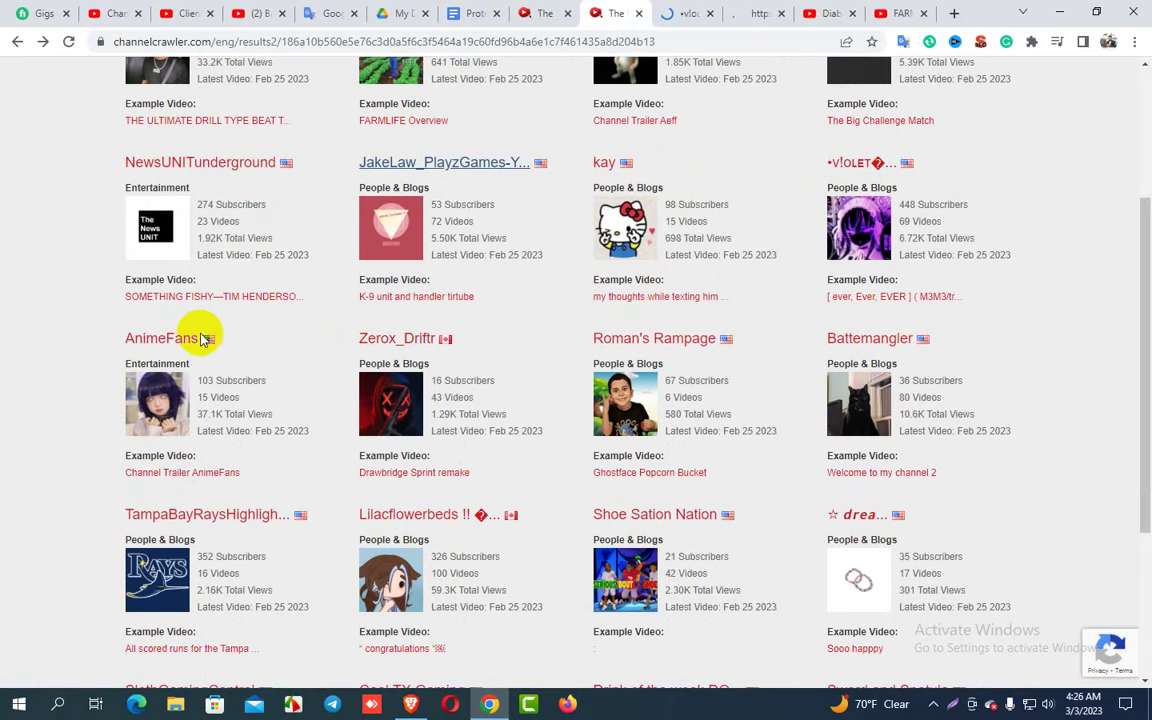
right_click(186, 338)
left_click(250, 347)
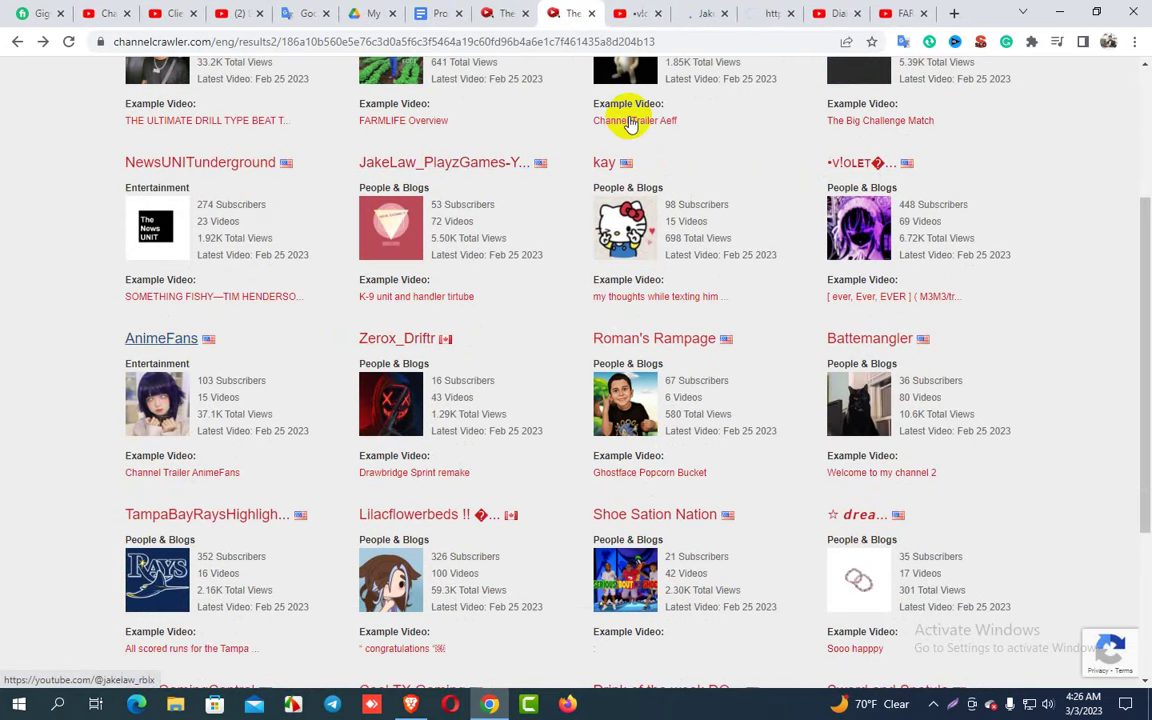
Step: Switch to the JakeLaw_PlayzGames-YT channel, pause its trailer, and look through its uploaded videos
left_click(697, 14)
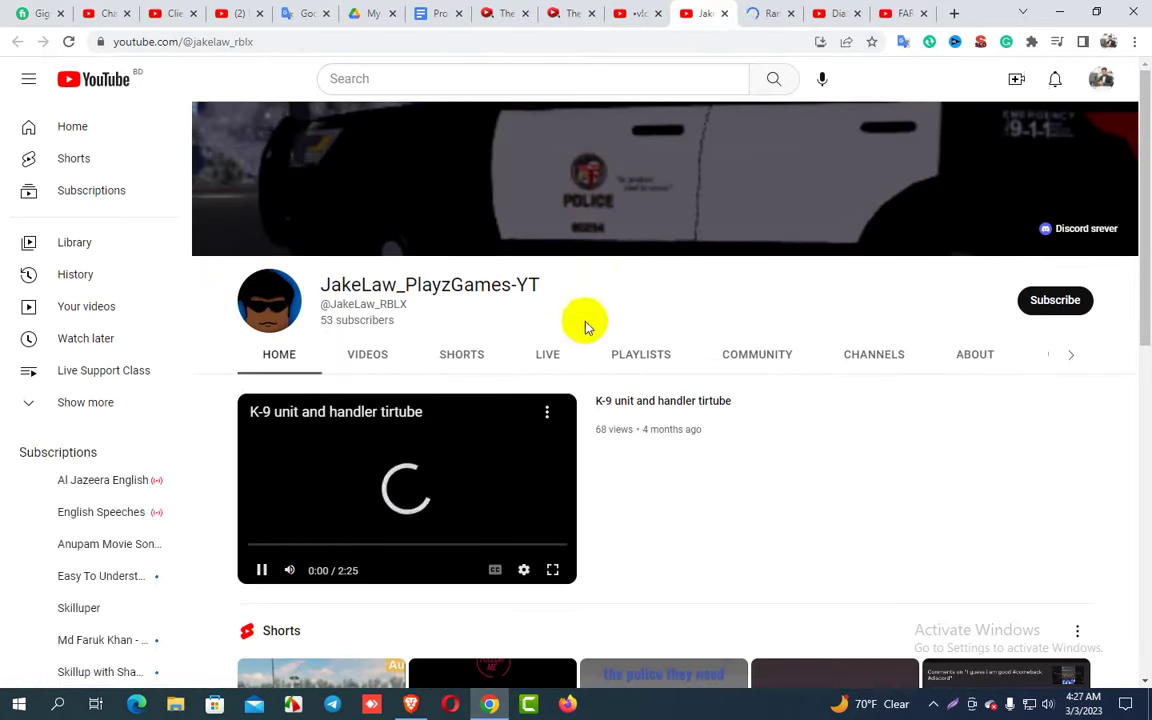
left_click(263, 570)
left_click(368, 357)
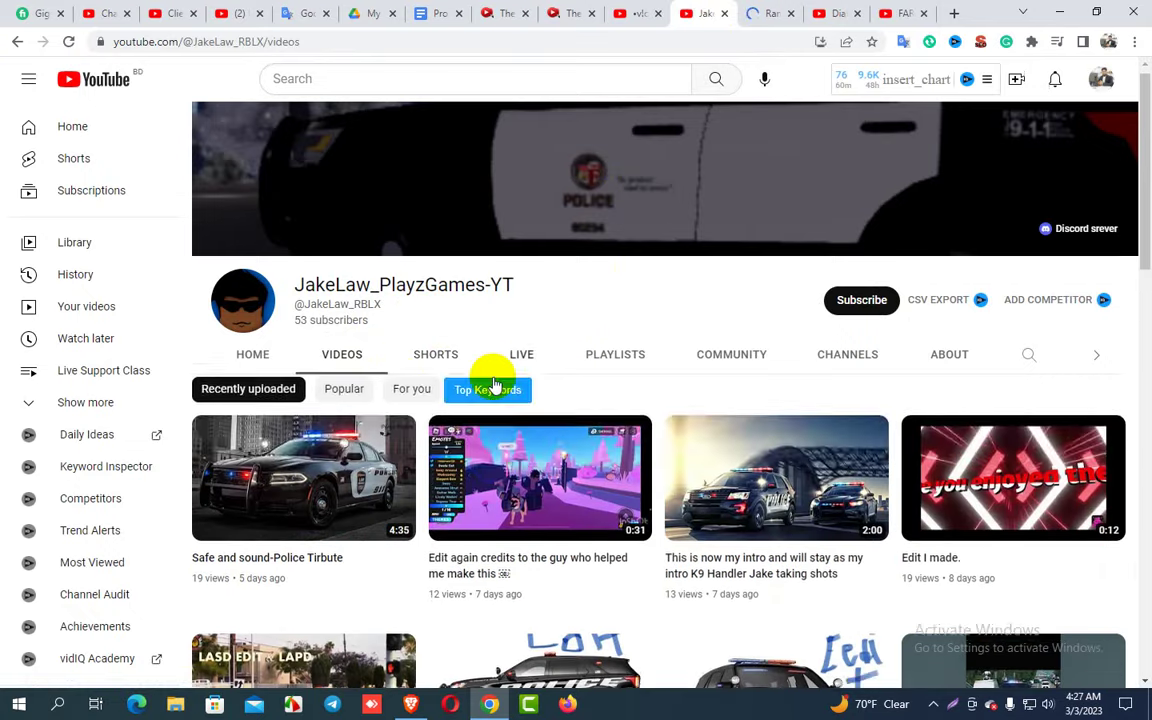
scroll(560, 375, "down", 3)
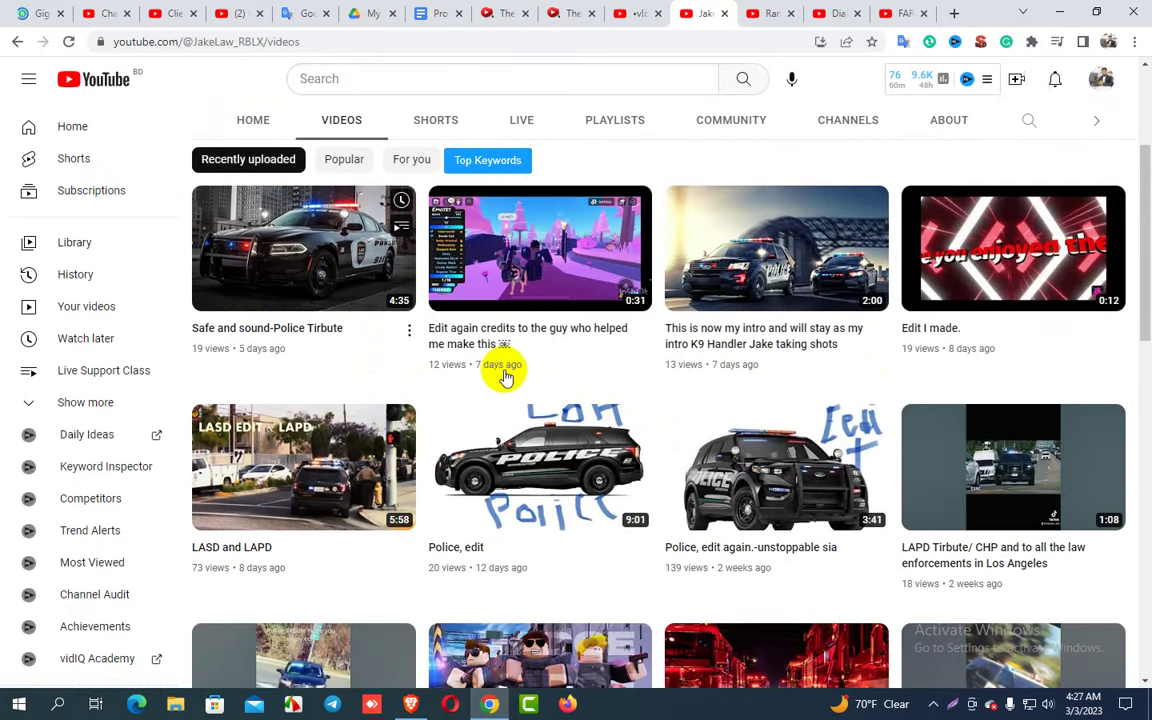
Step: Open and pause the "Safe and sound-Police Tirbute" video, and examine its vidIQ optimization checklist, video tags and channel tags
left_click(325, 268)
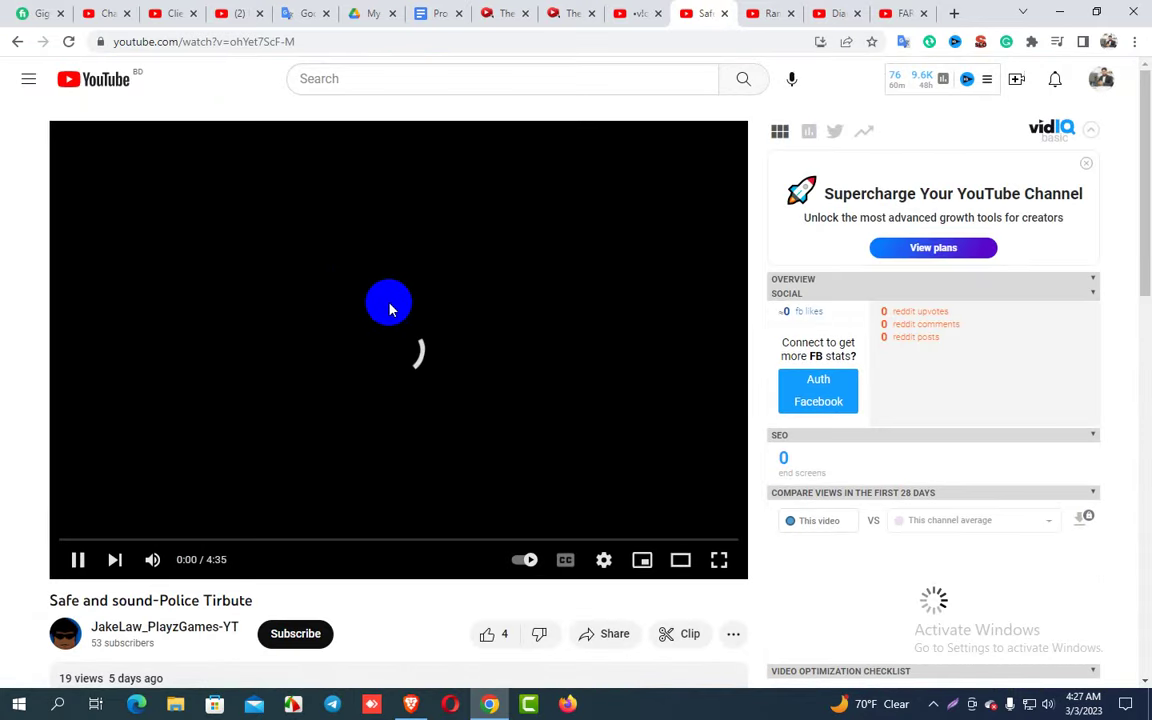
left_click(529, 353)
scroll(528, 350, "down", 10)
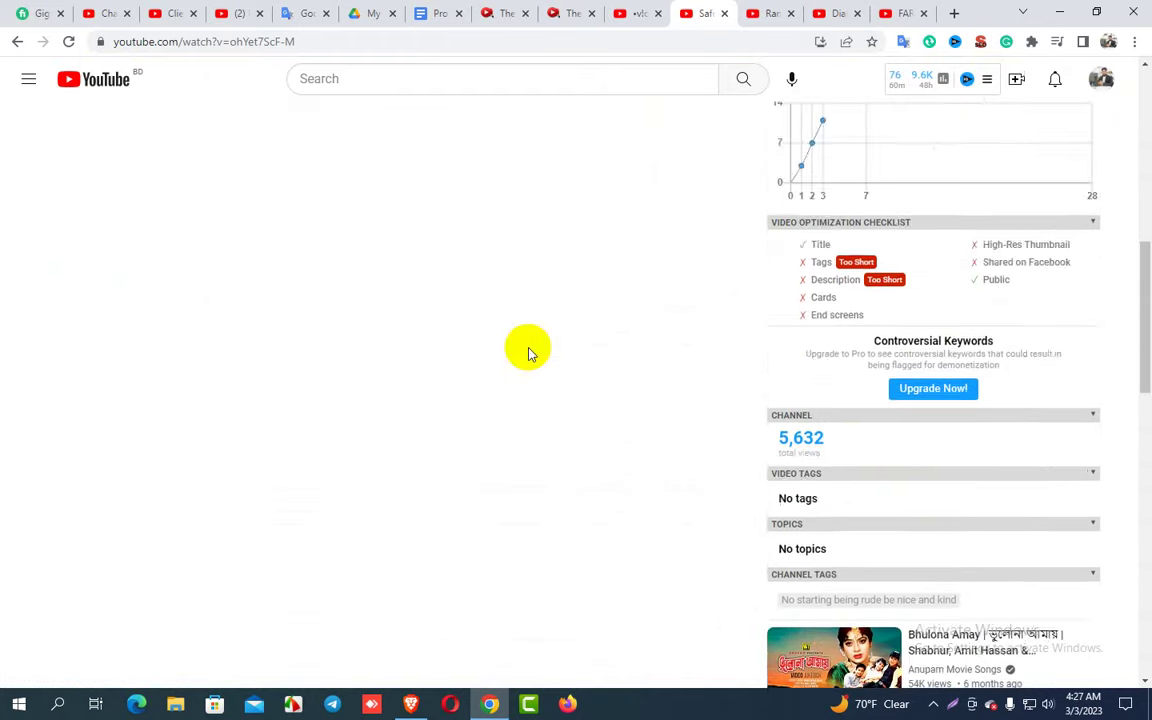